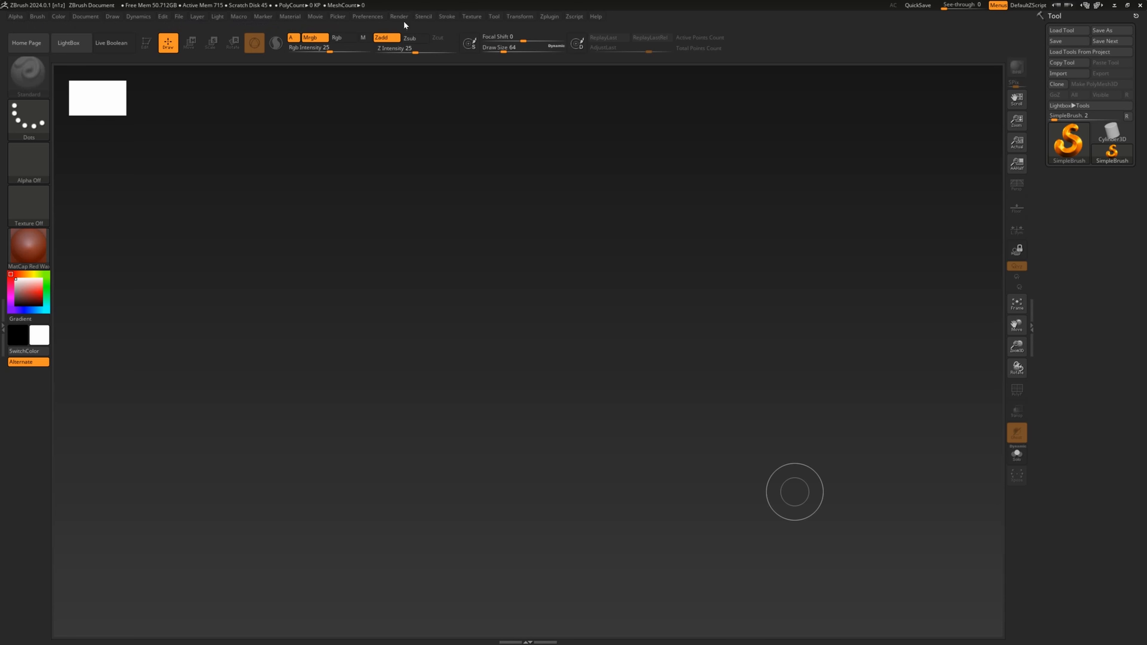
Step: Examine the Quick Info, Custom UI and QuickSave groups in the program preferences
left_click(370, 17)
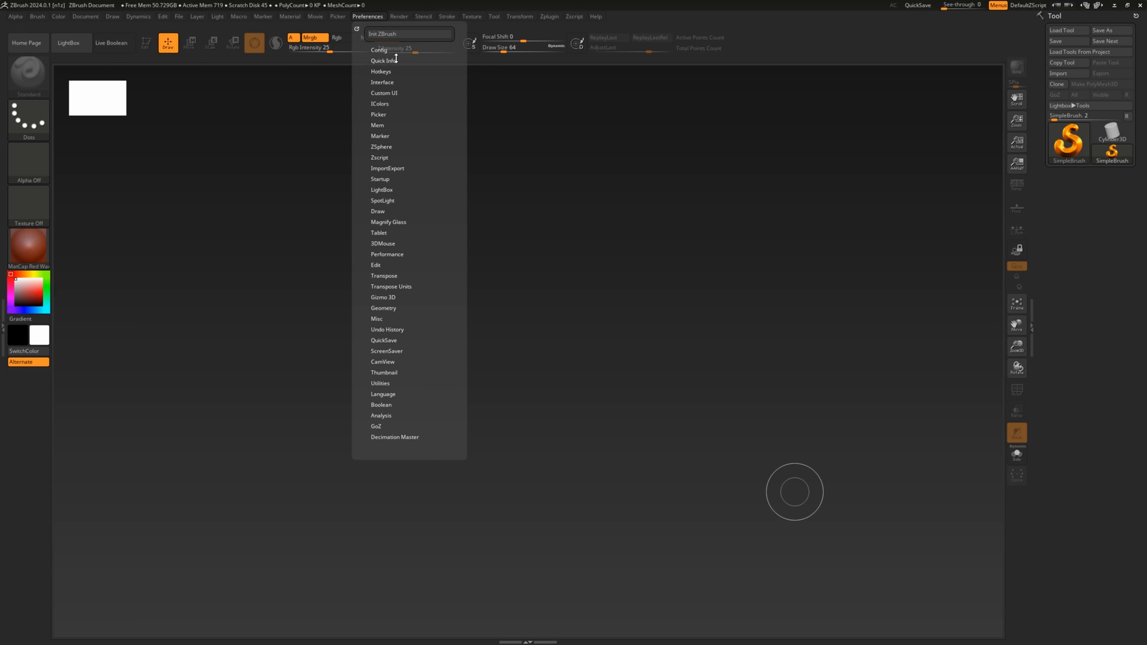
left_click(386, 61)
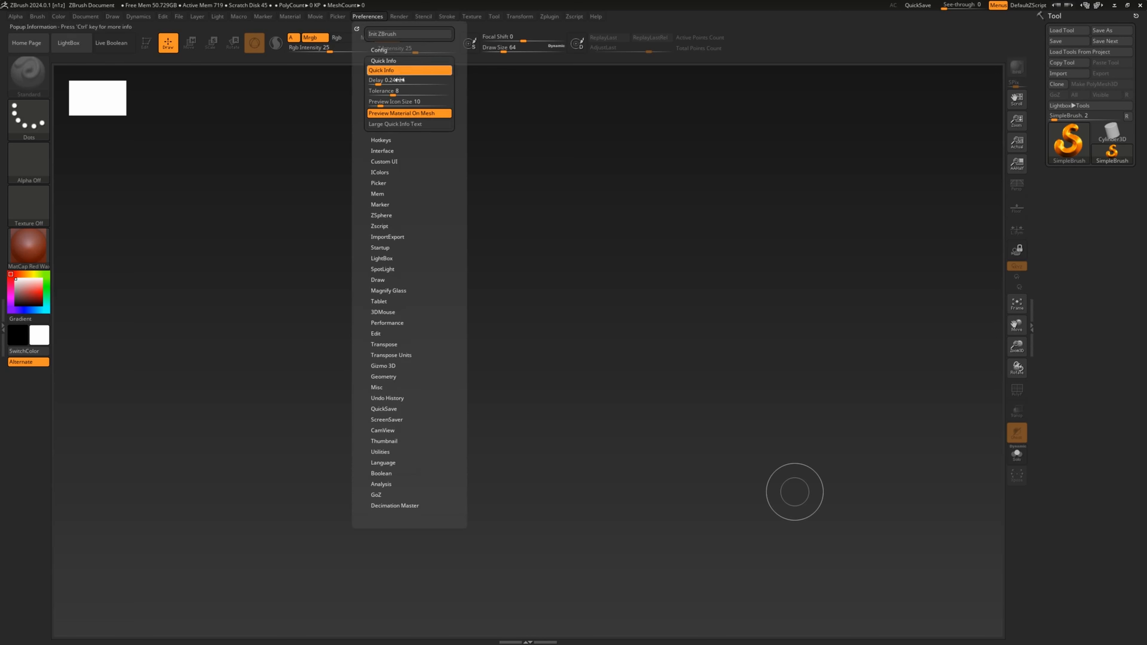
left_click(393, 161)
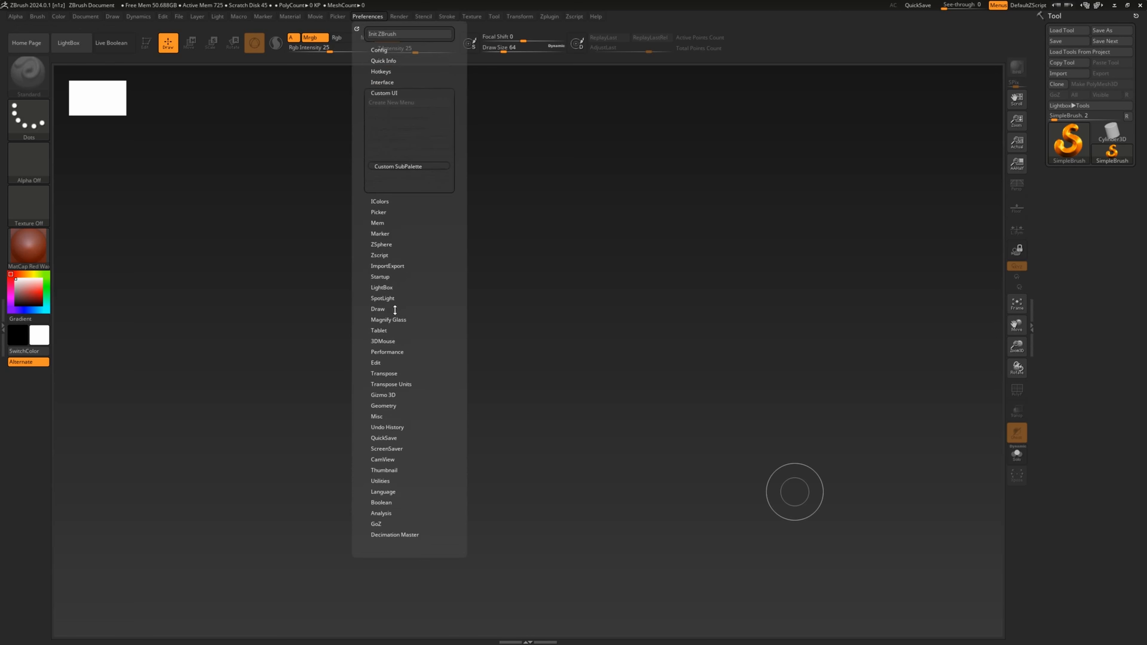
left_click(390, 438)
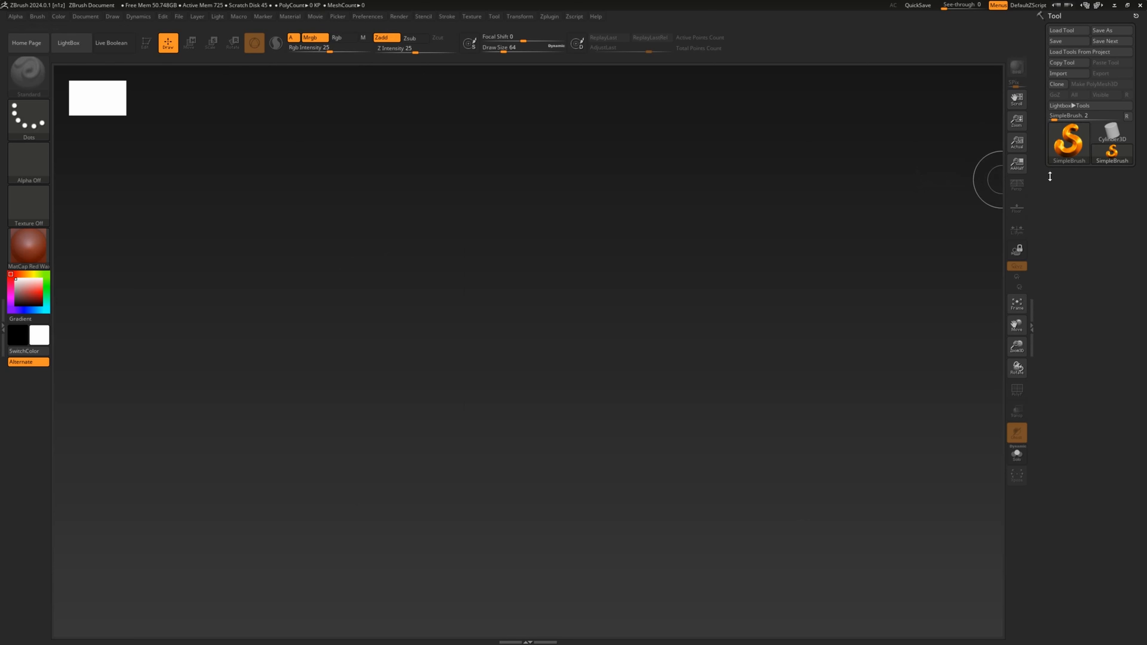
Step: Select the Cylinder3D primitive and draw three overlapping cylinders at different angles on the canvas
mouse_move(1113, 135)
left_click(1121, 137)
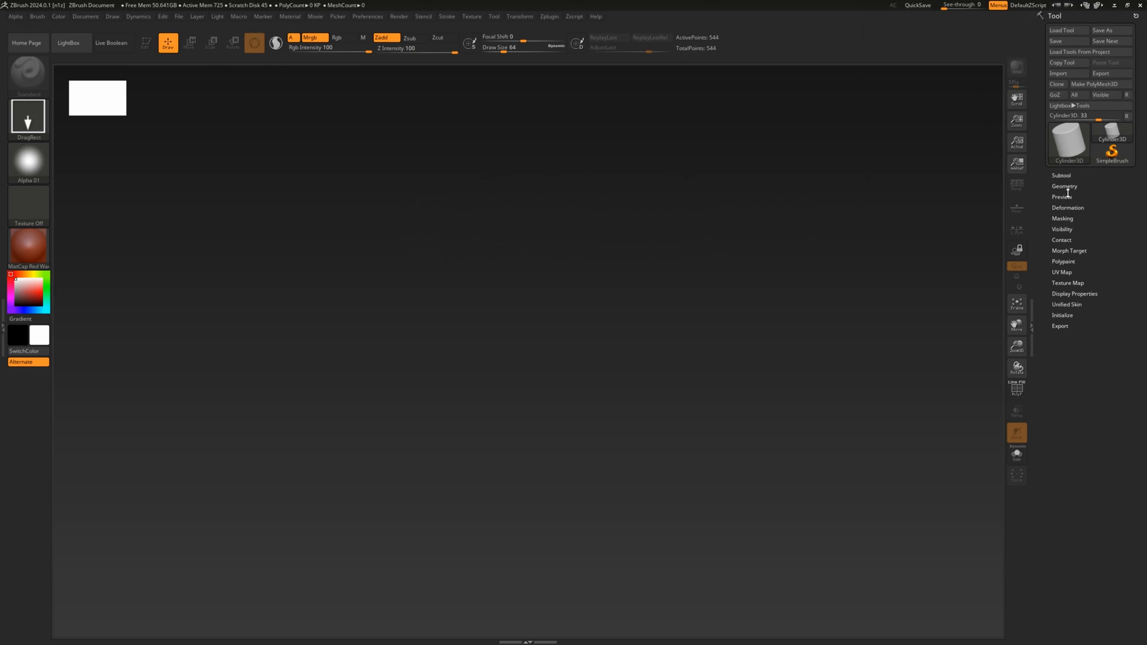
left_click_drag(426, 298, 441, 371)
mouse_move(524, 242)
left_mouse_down()
mouse_move(497, 364)
mouse_move(479, 379)
mouse_move(628, 297)
mouse_move(738, 353)
mouse_move(737, 376)
left_mouse_up()
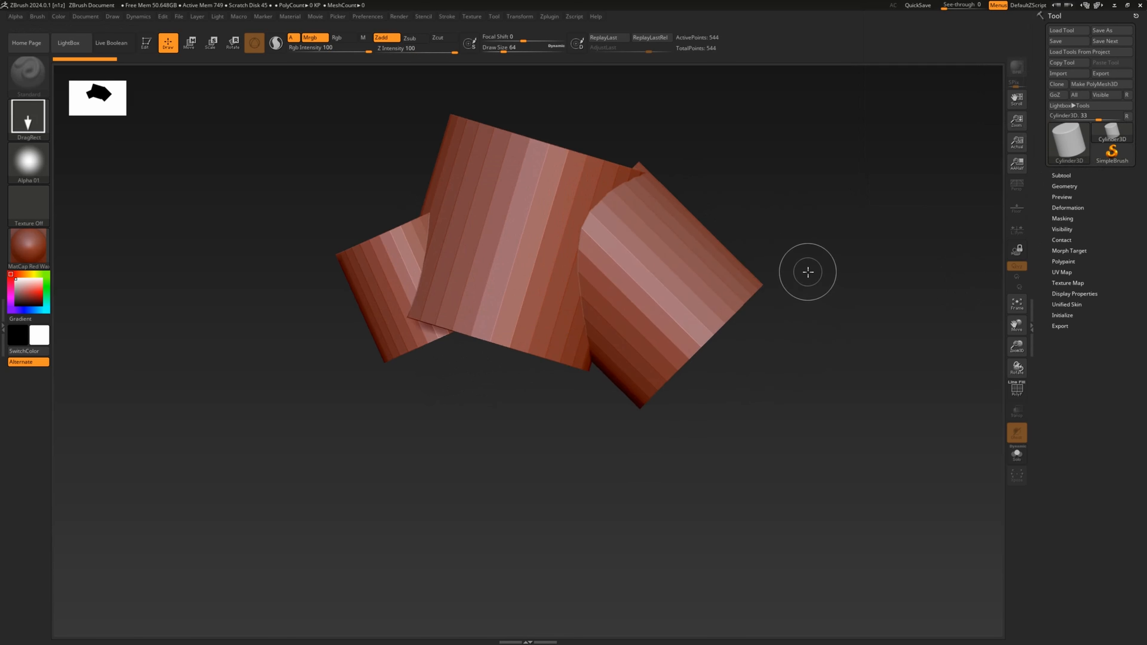
Step: Convert the cylinder to a PolyMesh3D and clear the drawn copies from the canvas
left_click(1103, 87)
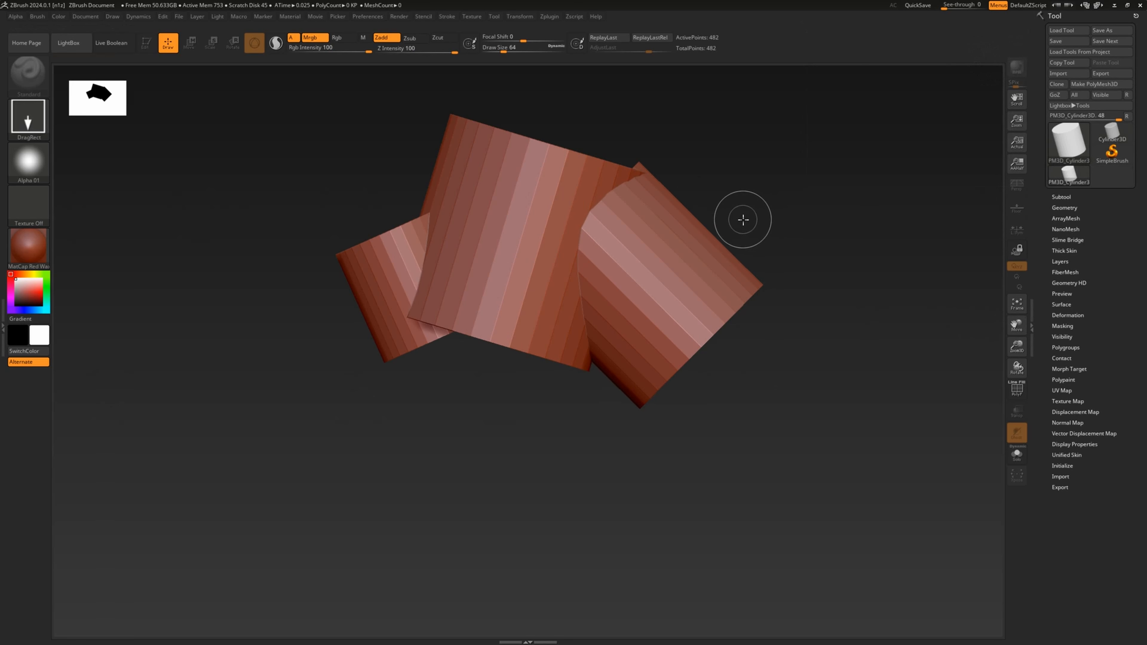
key("ctrl")
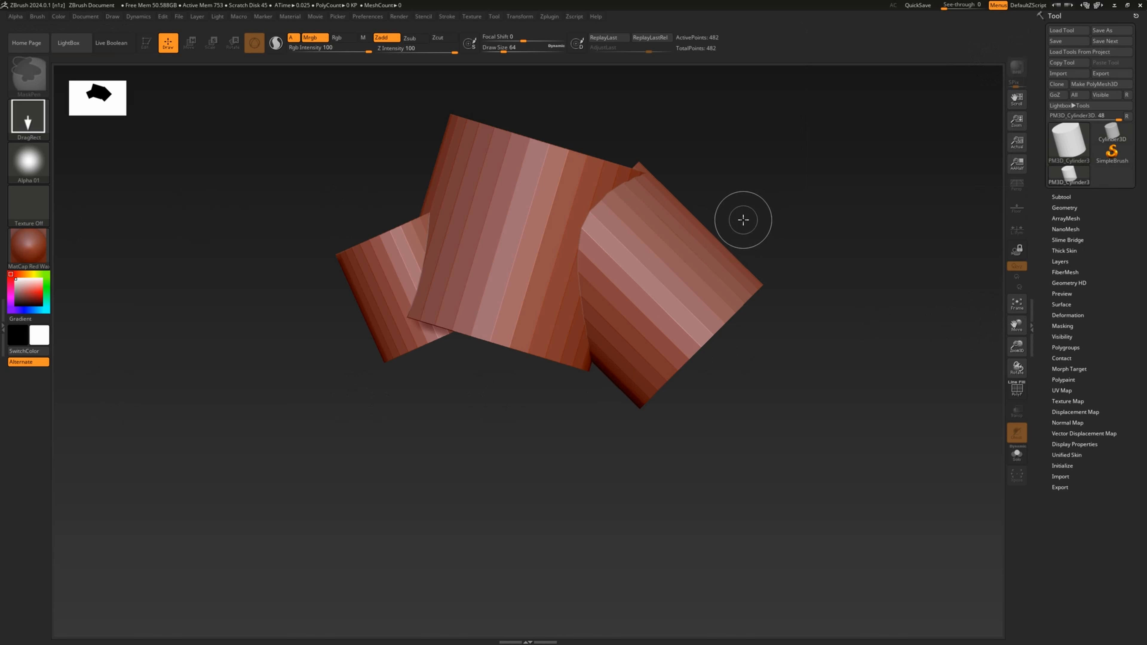
key("ctrl+n")
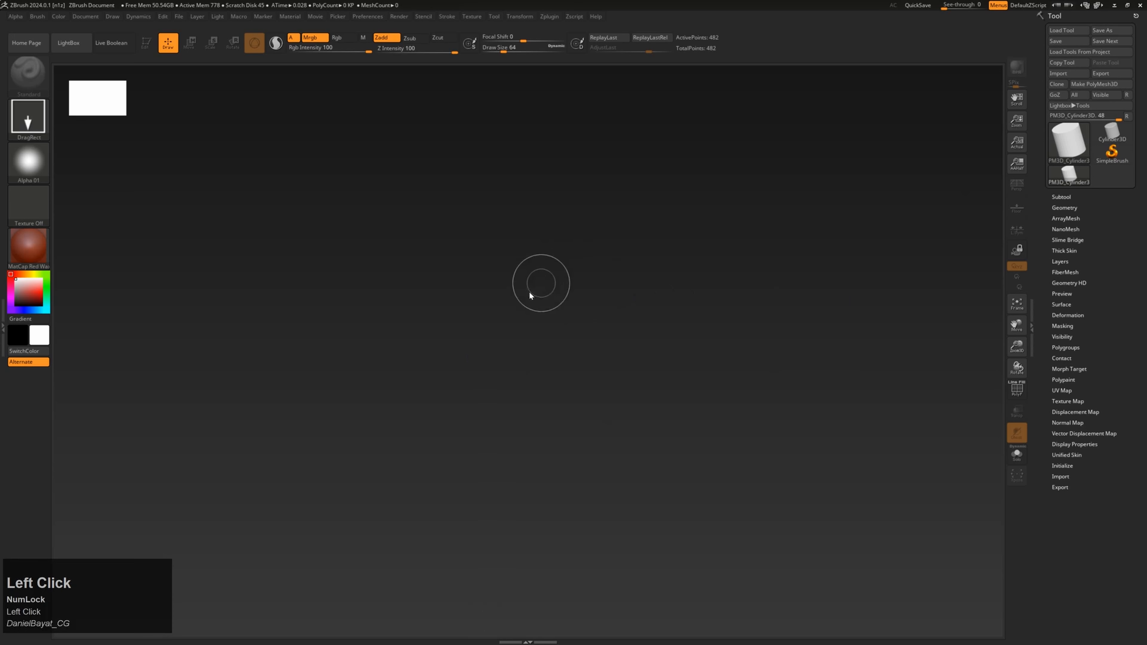
Step: Draw three copies of the PolyMesh3D cylinder on the canvas, then clear the canvas
left_click_drag(530, 294, 524, 440)
left_click_drag(307, 307, 428, 438)
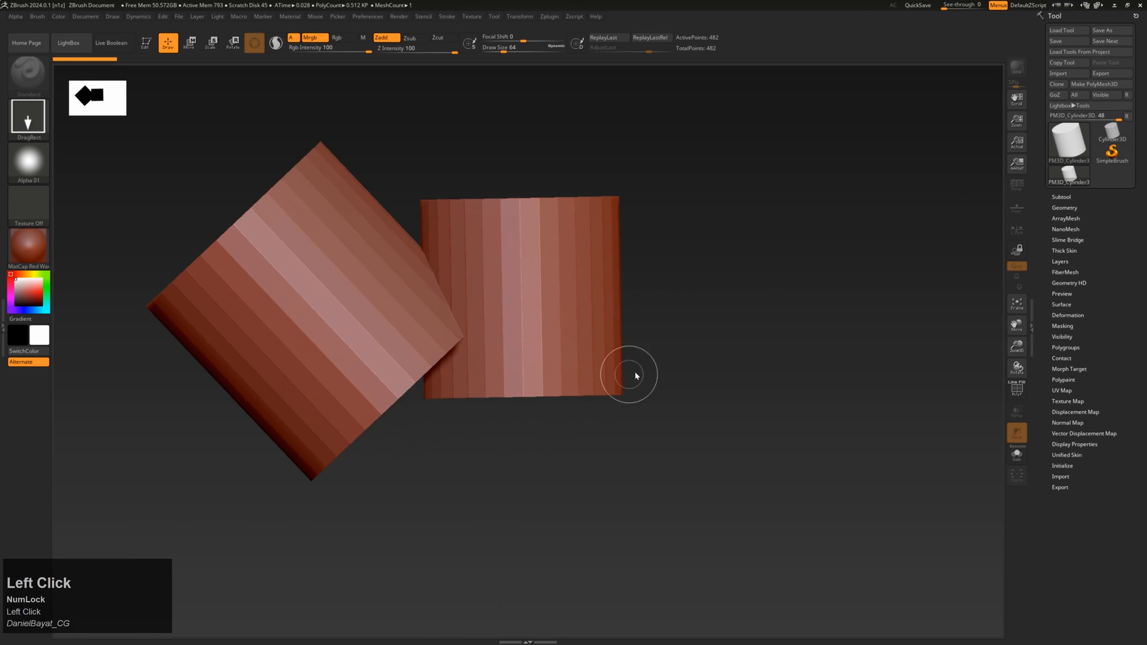
mouse_move(680, 328)
left_mouse_down()
mouse_move(655, 397)
mouse_move(601, 456)
left_mouse_up()
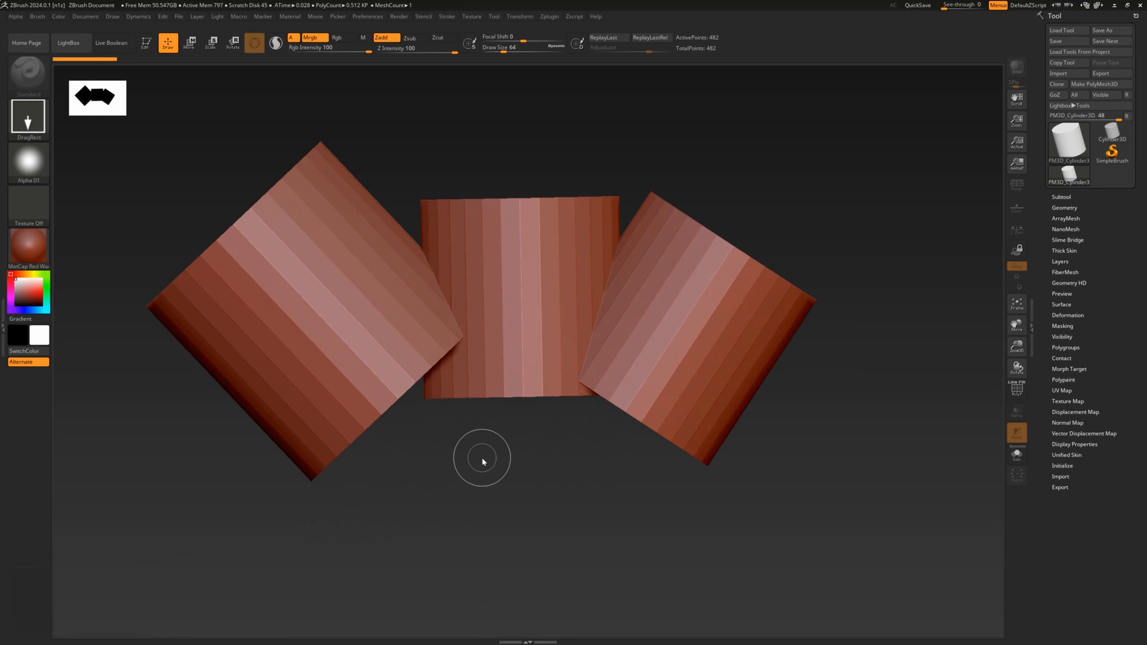
key("ctrl+n")
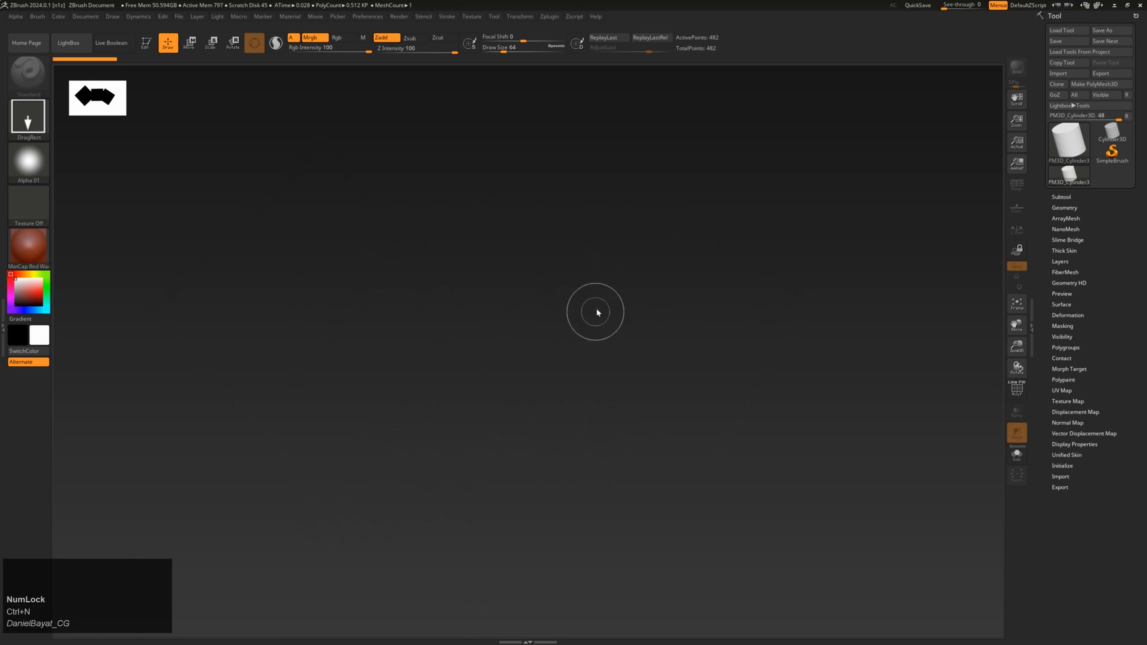
Step: Expand the cylinder's Subtool settings for a look and collapse them again
left_click(1072, 196)
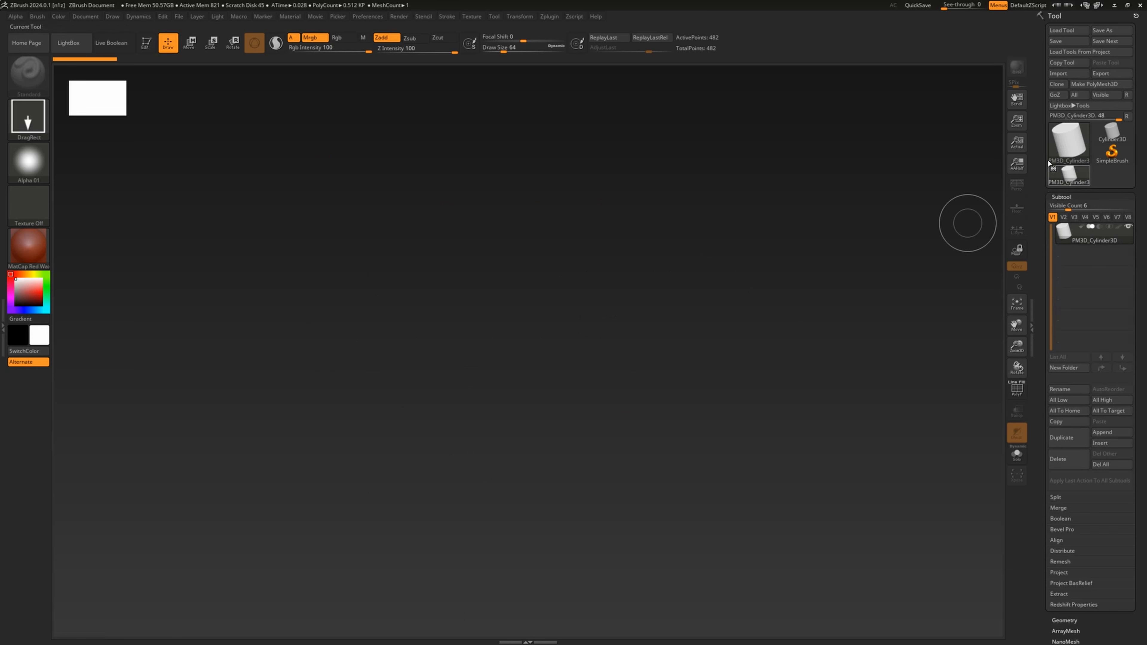
left_click_drag(1044, 39, 1044, 51)
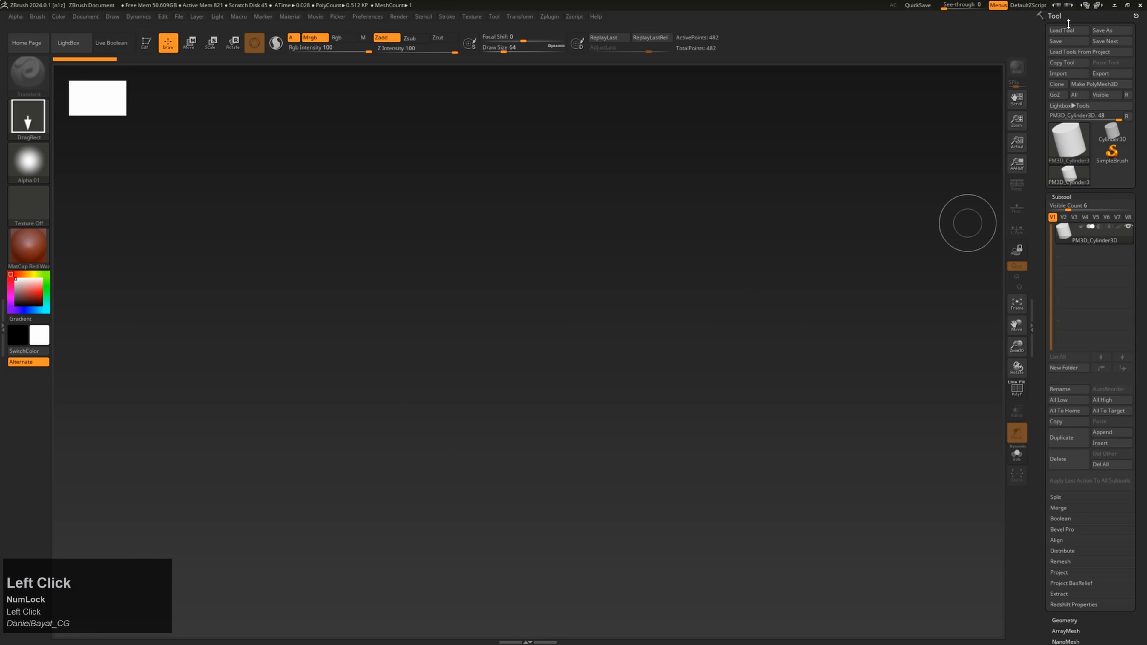
left_click(1057, 199)
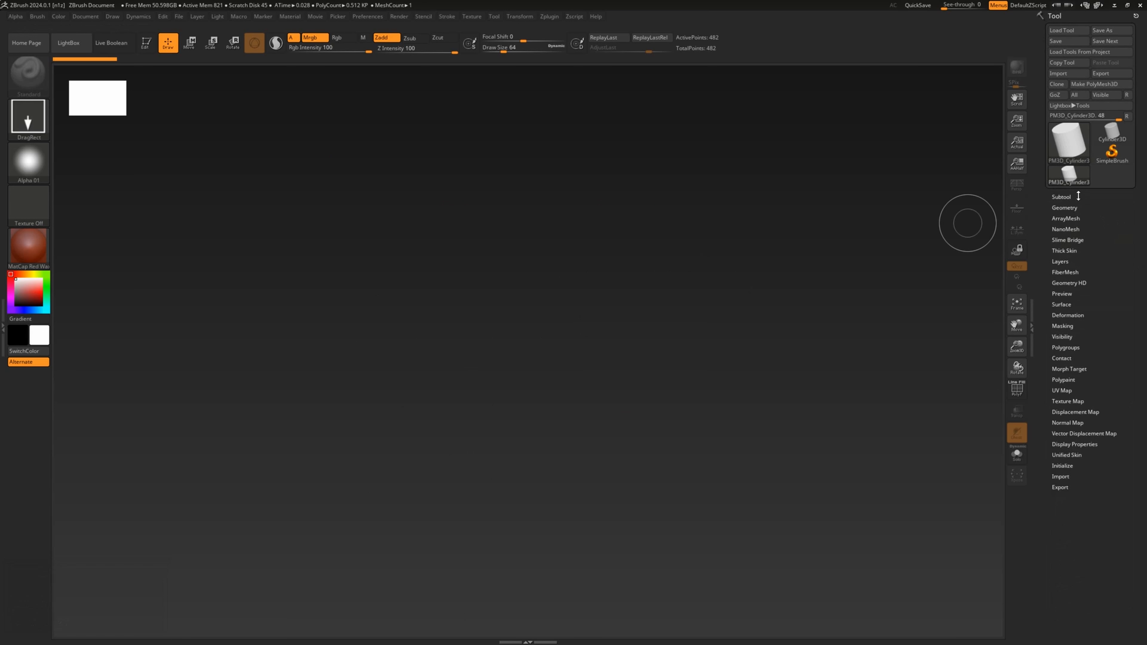
Step: Examine the cylinder's Subtool and Geometry settings by alternating between the two groups, ending with Subtool expanded
left_click(1078, 196)
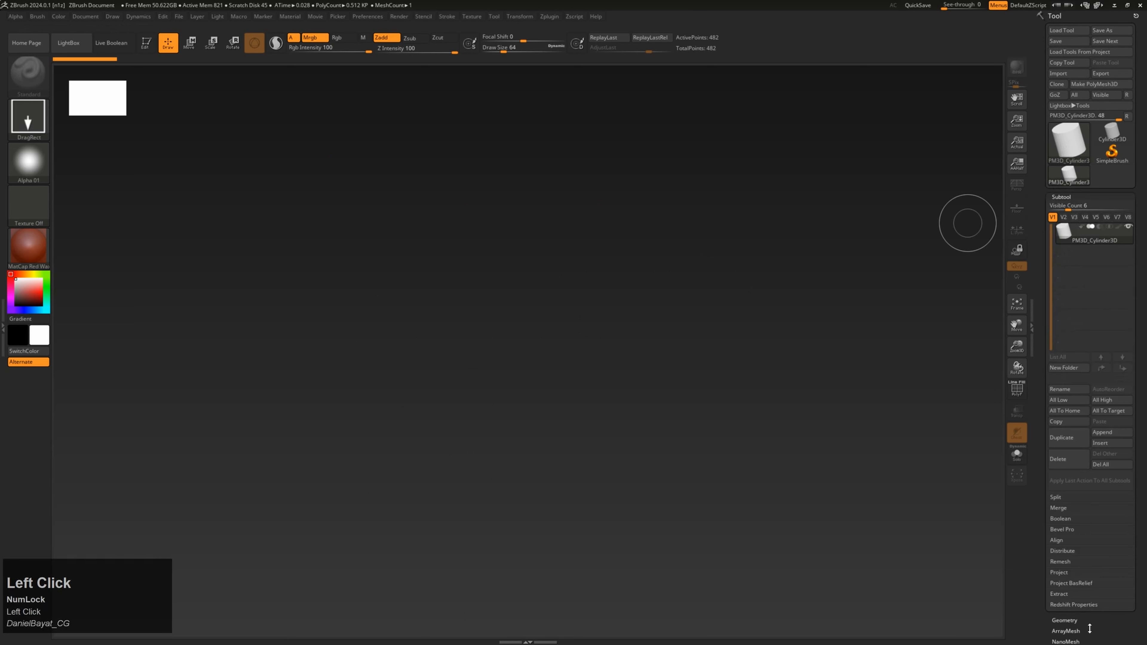
left_click(1076, 620)
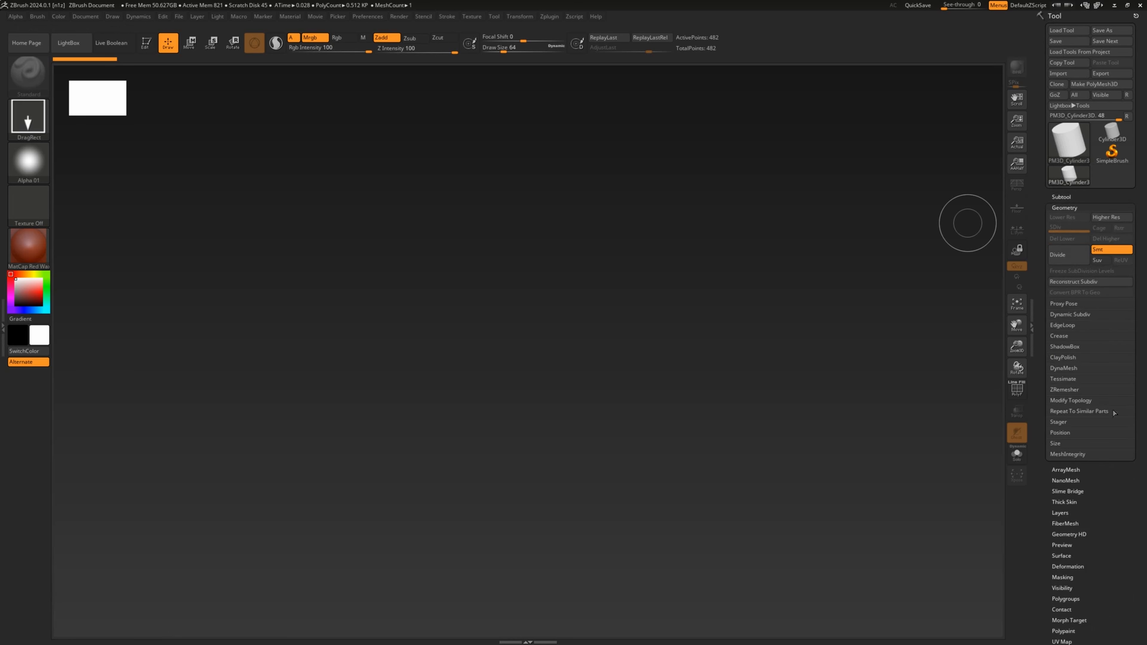
left_click_drag(1046, 481, 1048, 470)
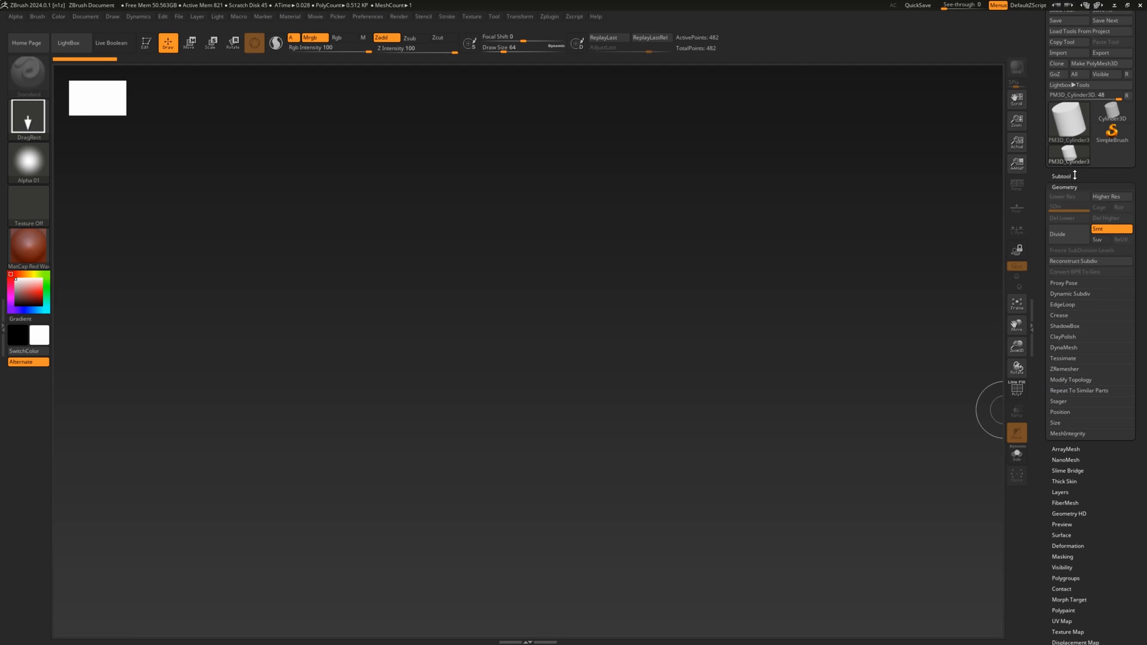
left_click(1075, 176)
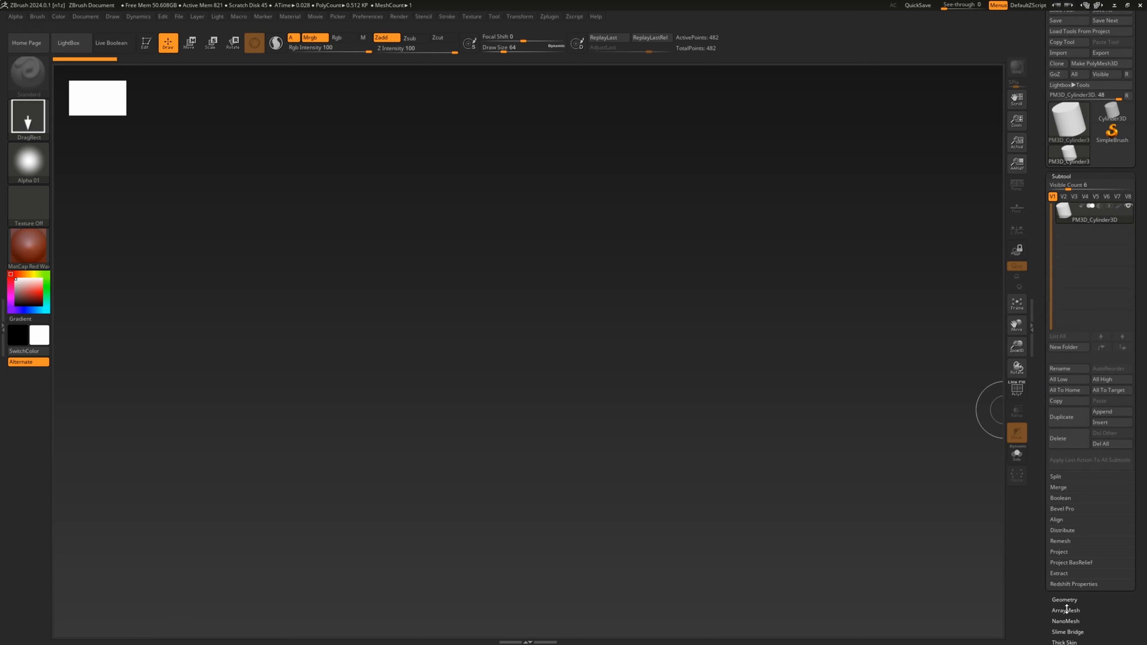
left_click_drag(1046, 622, 1075, 461)
left_click(1073, 460)
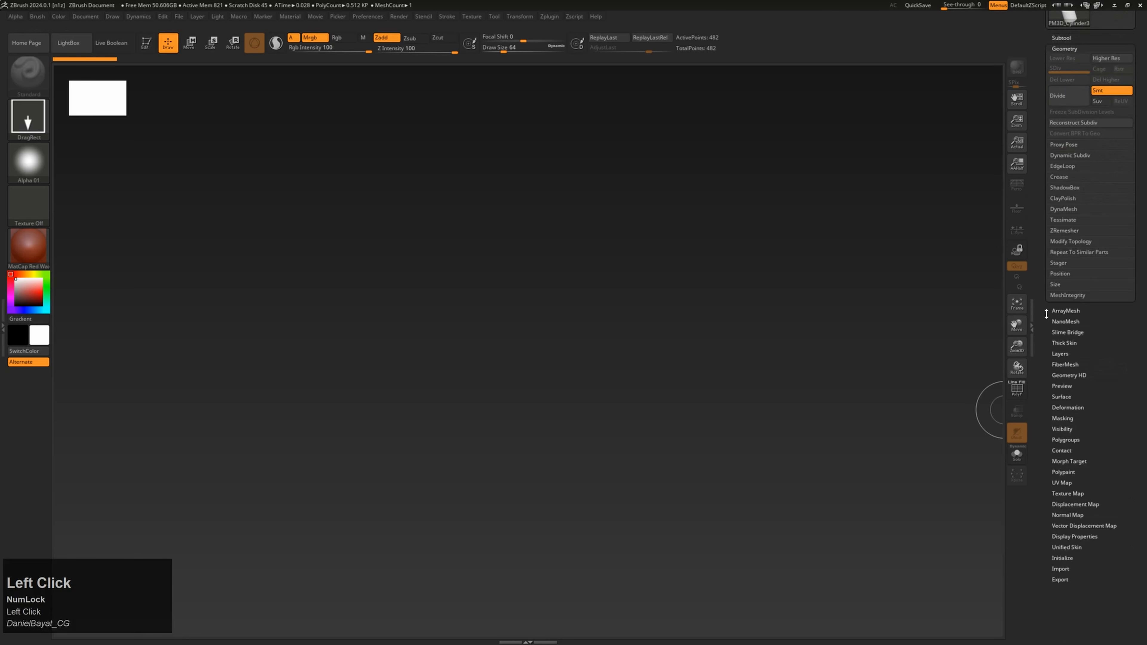
left_click_drag(1045, 315, 1045, 428)
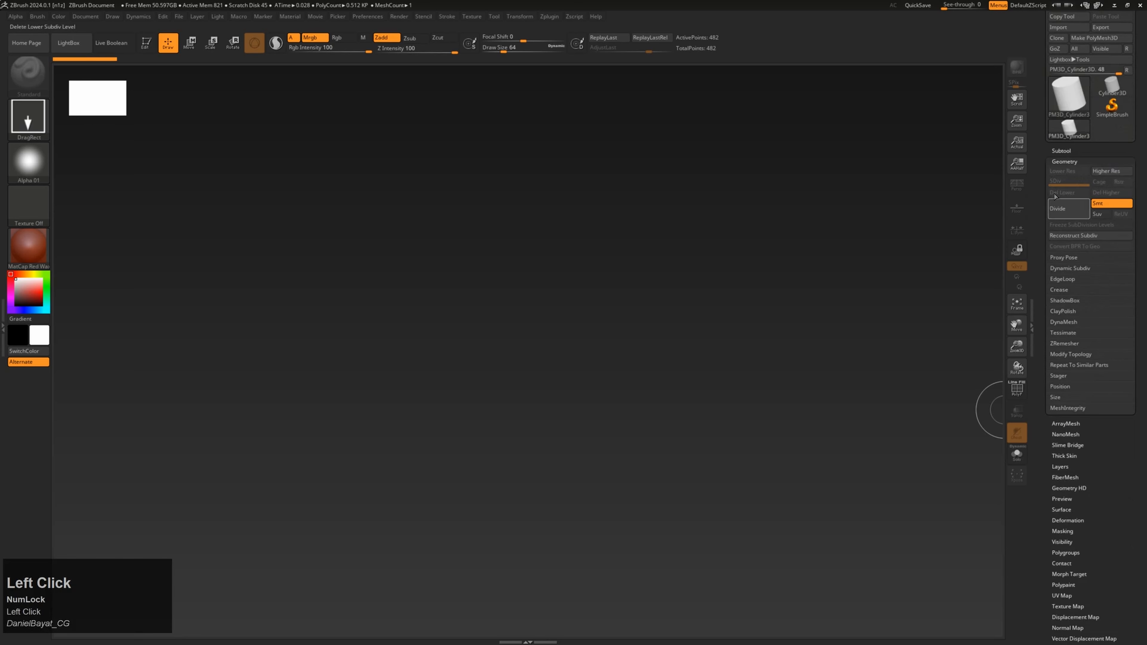
left_click(1066, 150)
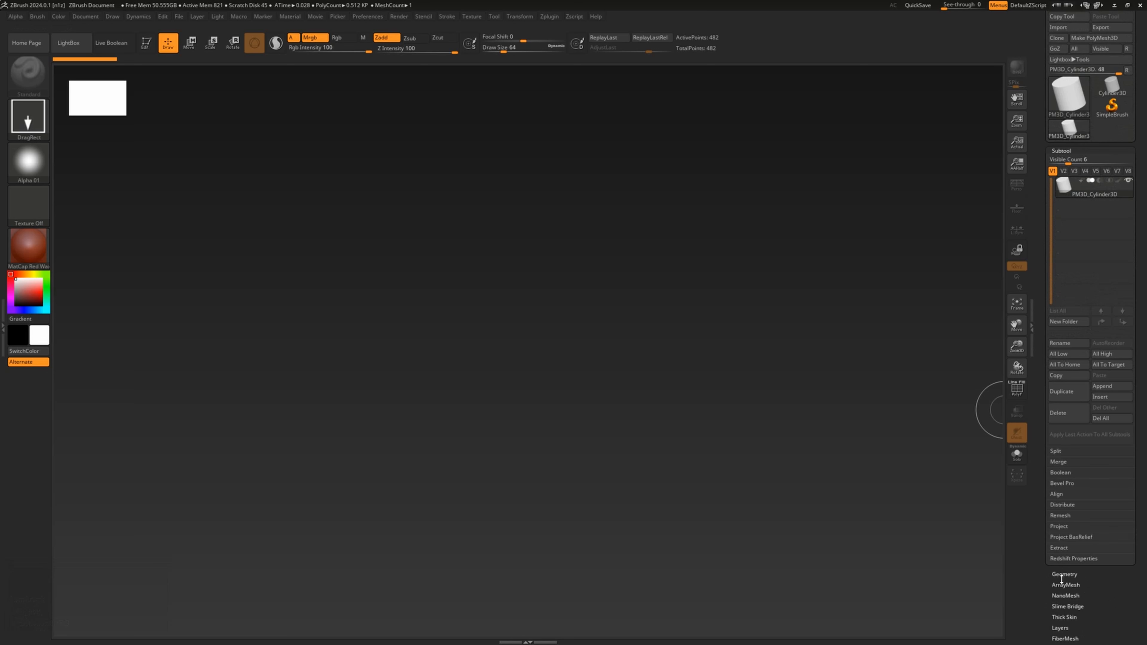
Step: Expand the Geometry, Surface and Deformation settings while keeping the Subtool group expanded
key("shift")
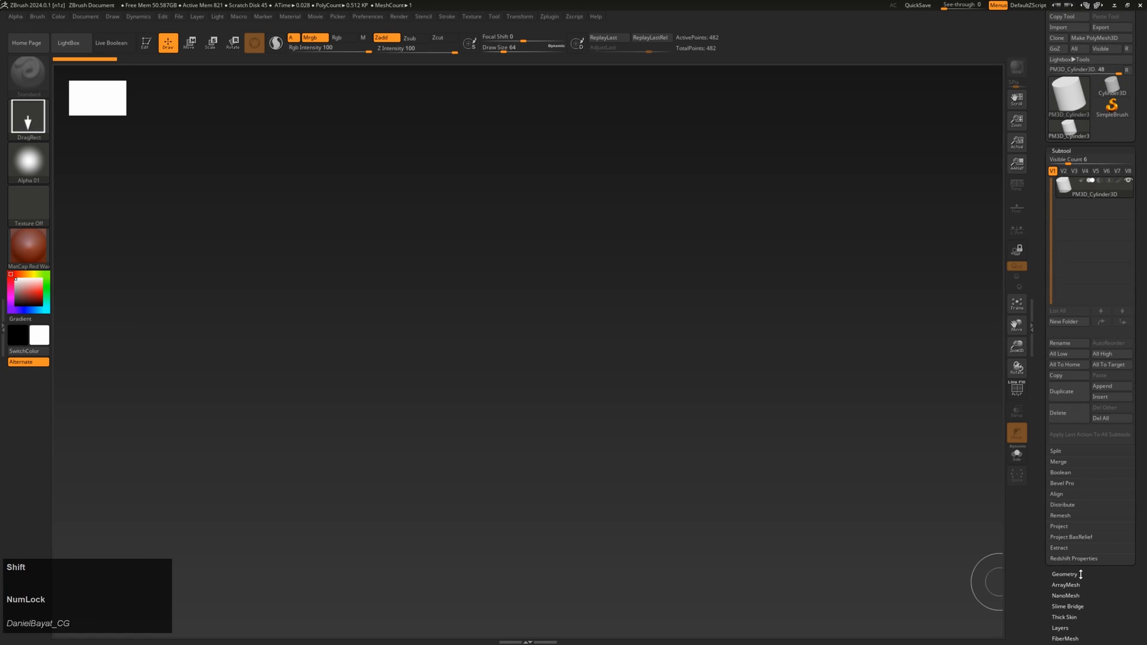
left_click(1066, 574)
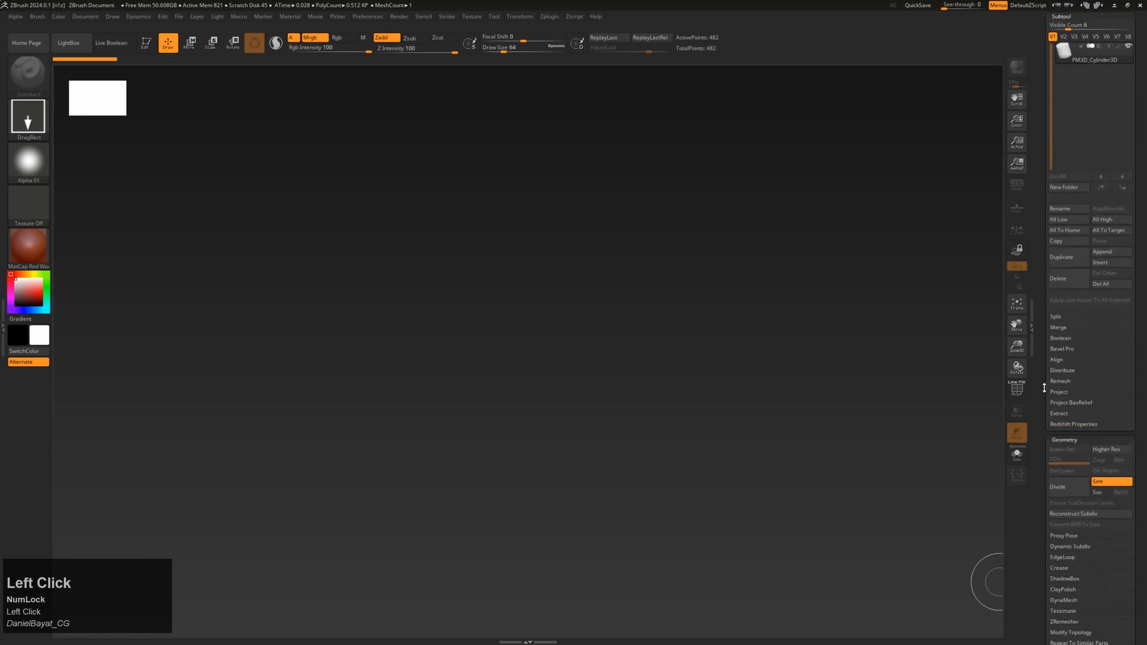
left_click_drag(1044, 388, 1061, 253)
left_click(1054, 407, "shift")
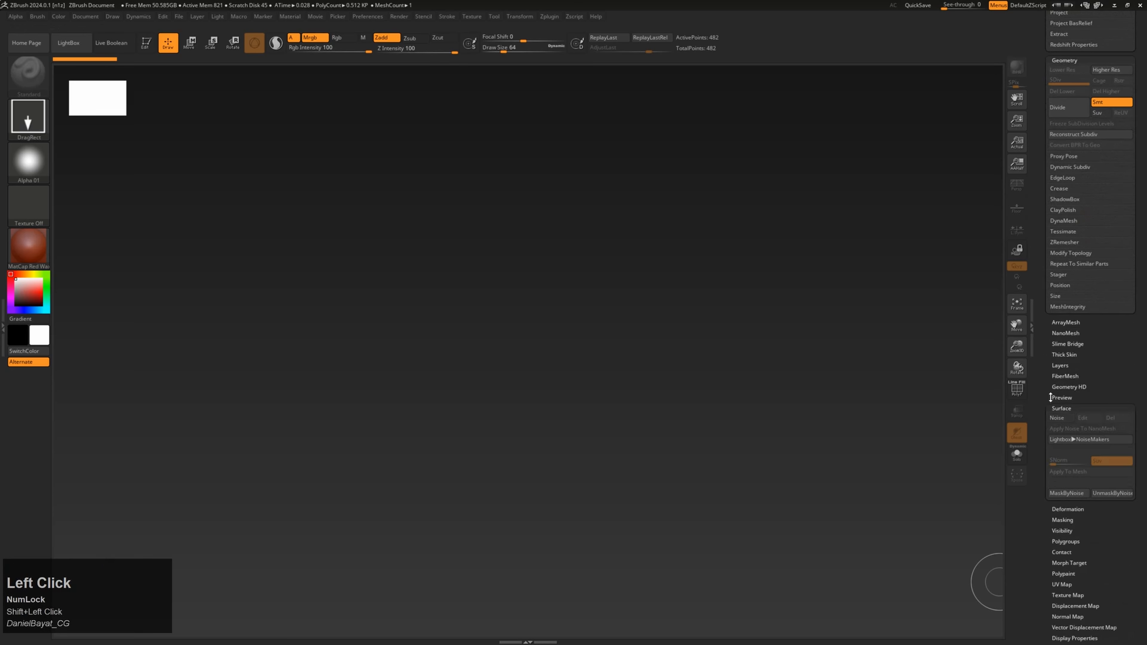
mouse_move(1046, 372)
left_mouse_down()
mouse_move(1047, 172)
mouse_move(1048, 369)
left_mouse_up()
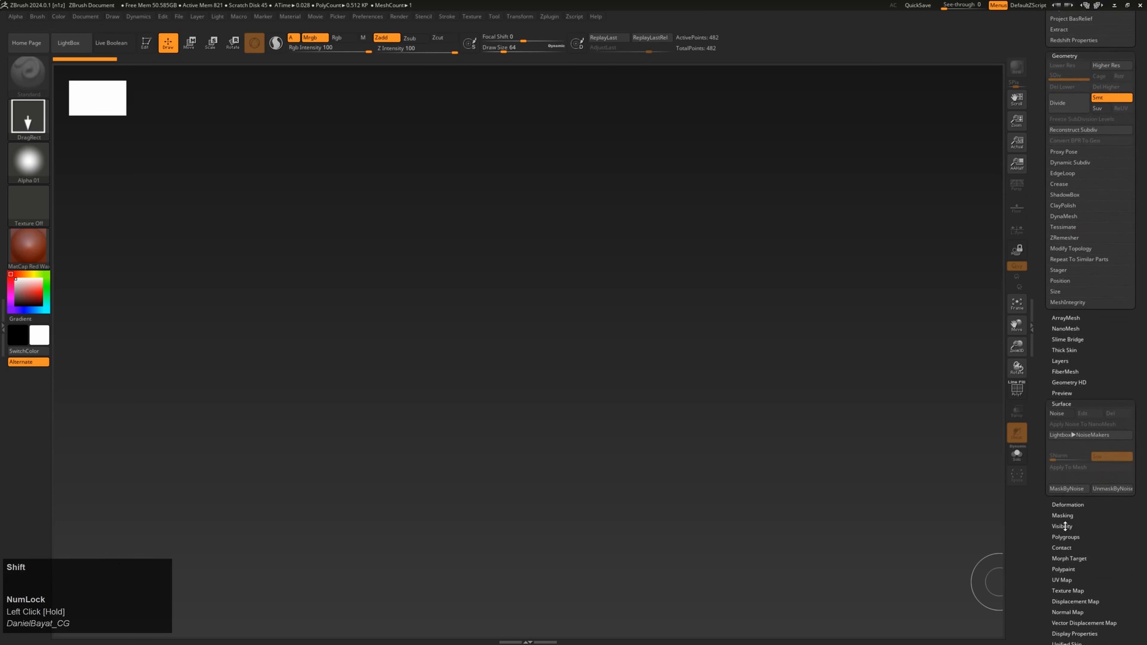
left_click(1078, 505, "shift")
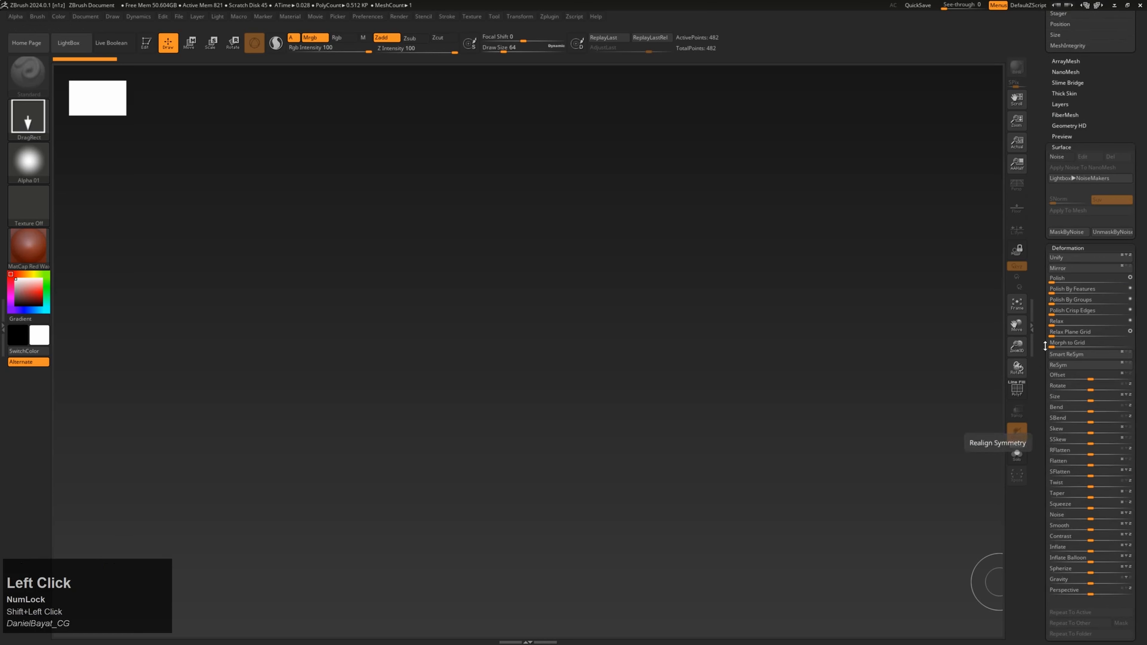
Step: Collapse the Geometry, Surface and Deformation settings, leaving only the Subtool group expanded
left_click_drag(1041, 357, 1055, 196)
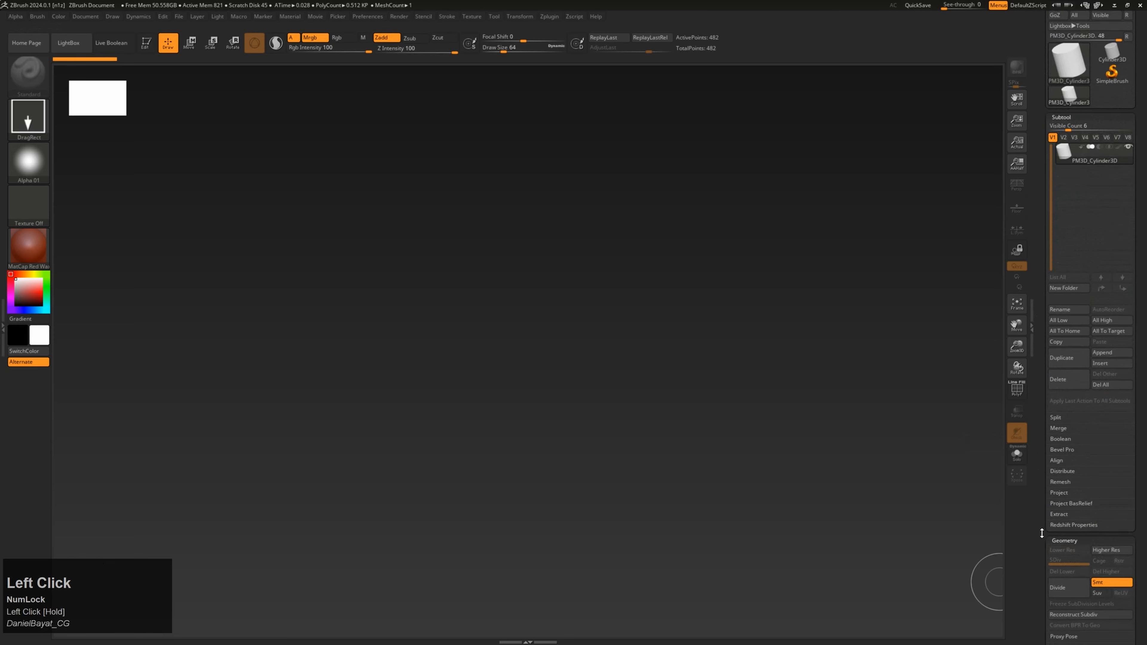
left_click(1062, 540)
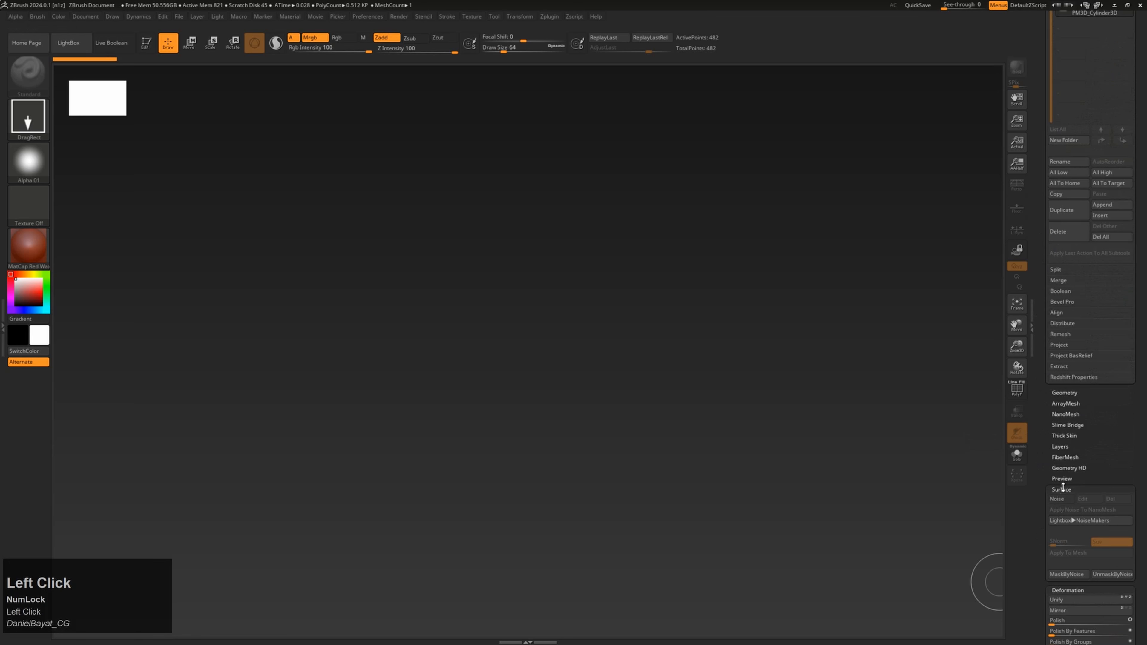
left_click(1063, 490)
left_click(1065, 499)
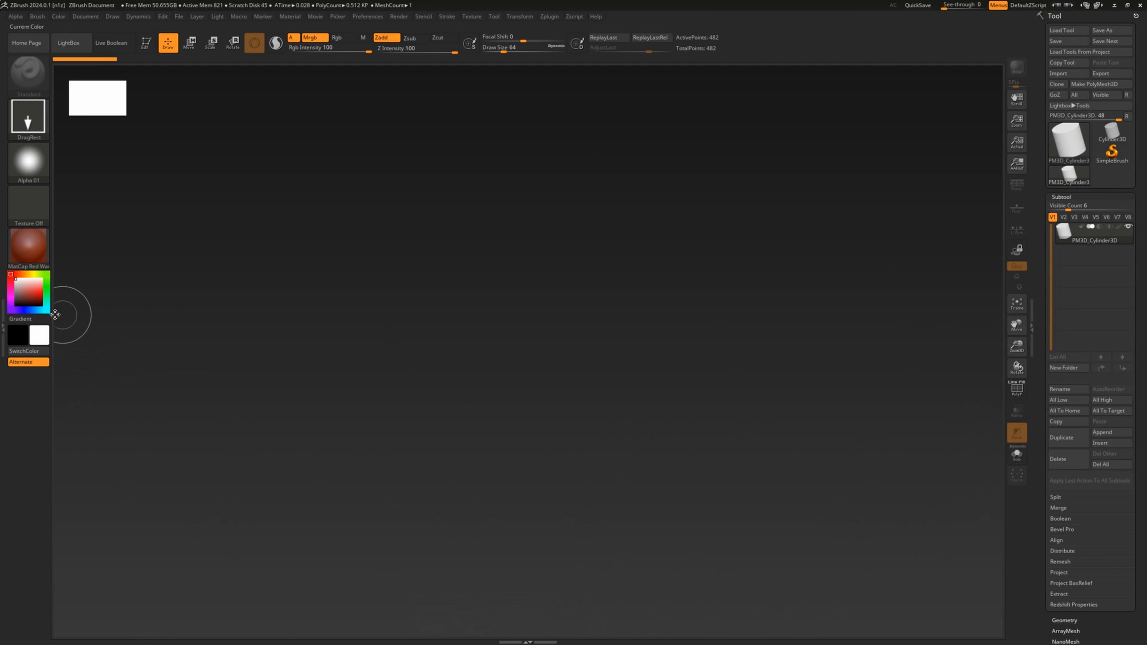
Step: Open the left tray, remove the docked Brush palette from it and collapse the tray
left_click(3, 326)
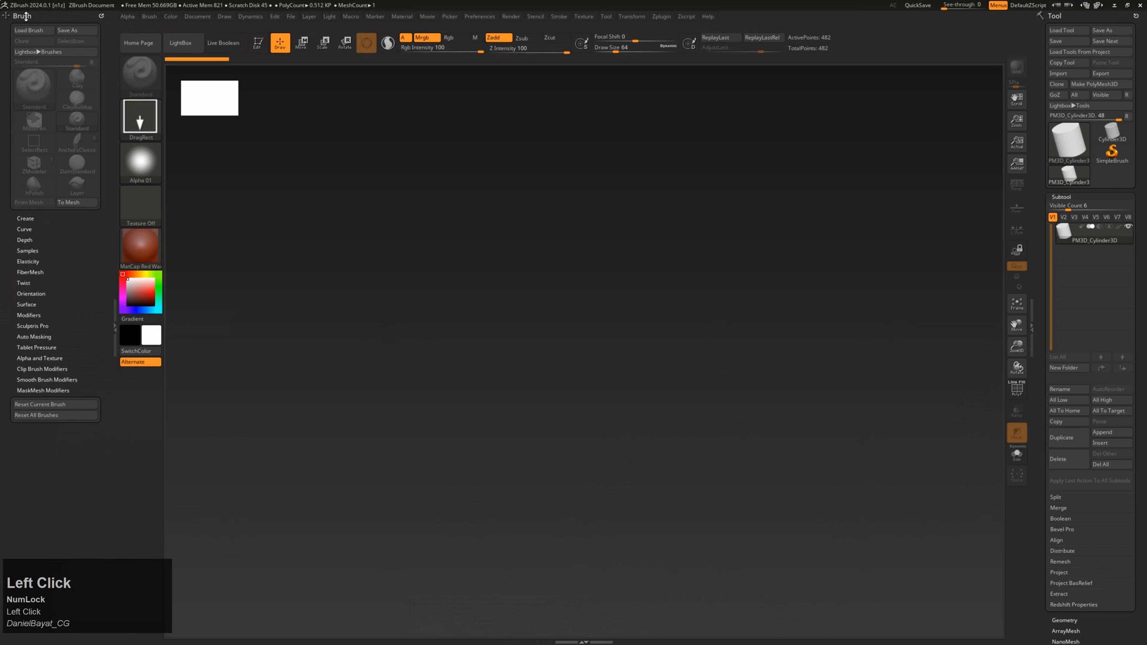
left_click_drag(100, 14, 484, 212)
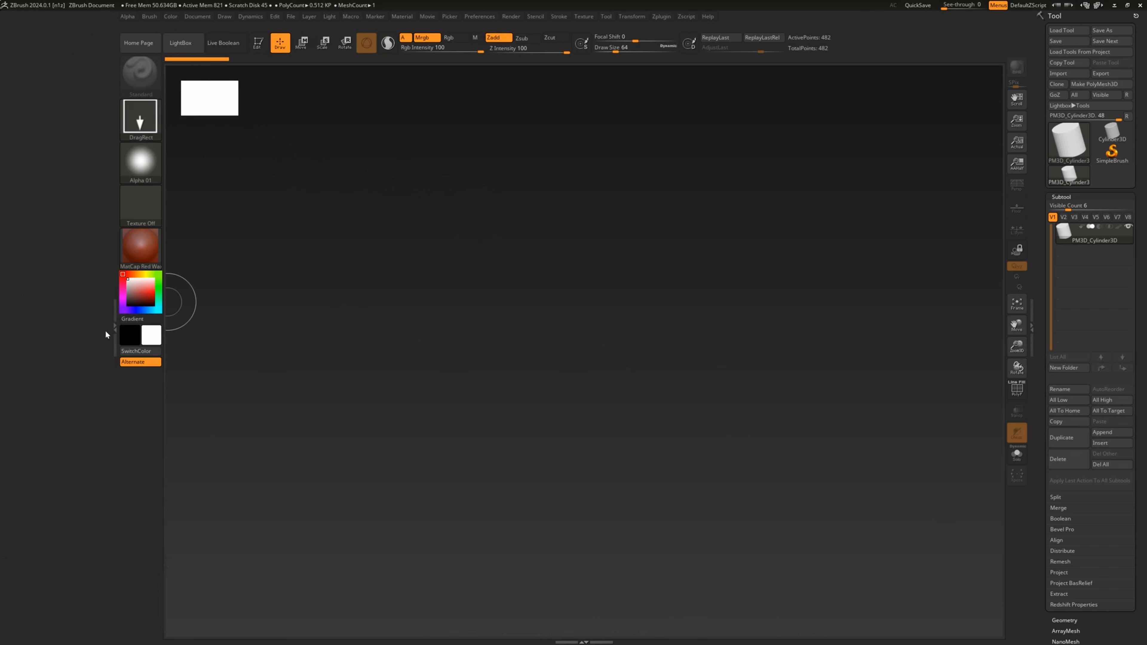
left_click(115, 330)
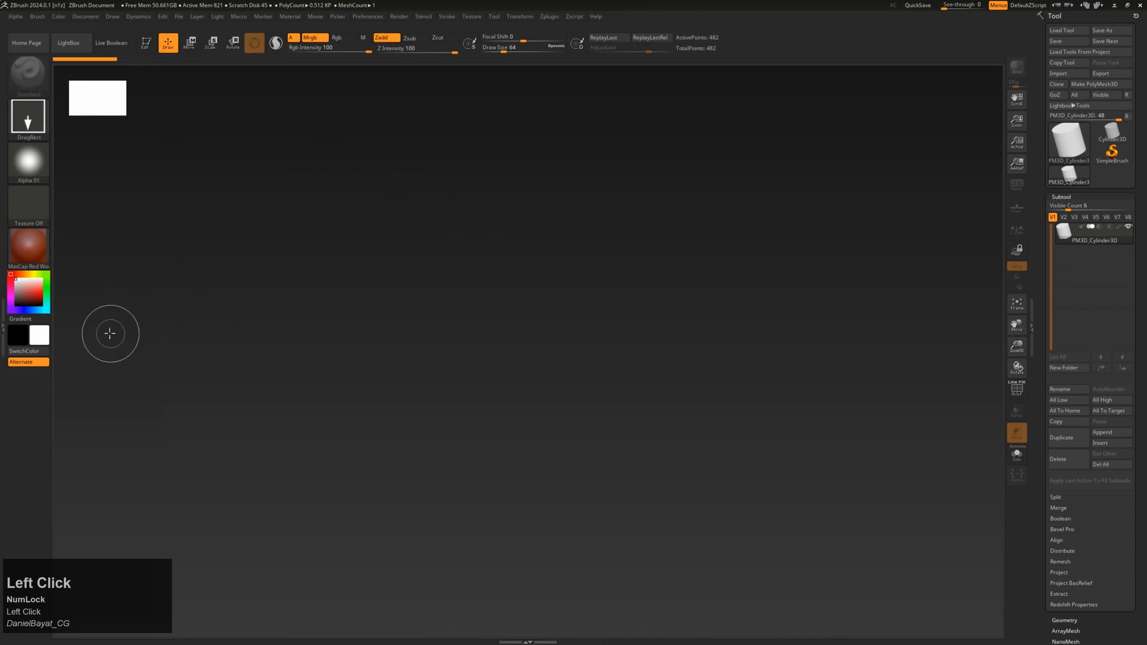
Step: Reopen the empty left tray and toggle the tray that holds the Tool palette
left_click(2, 337)
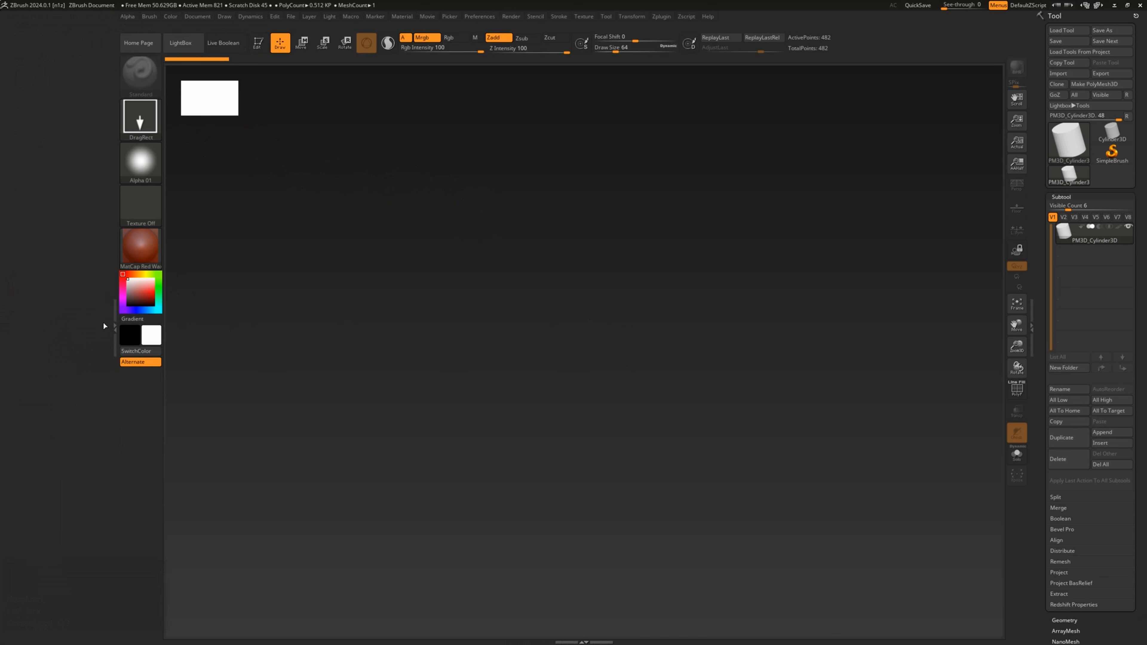
left_click(1033, 329)
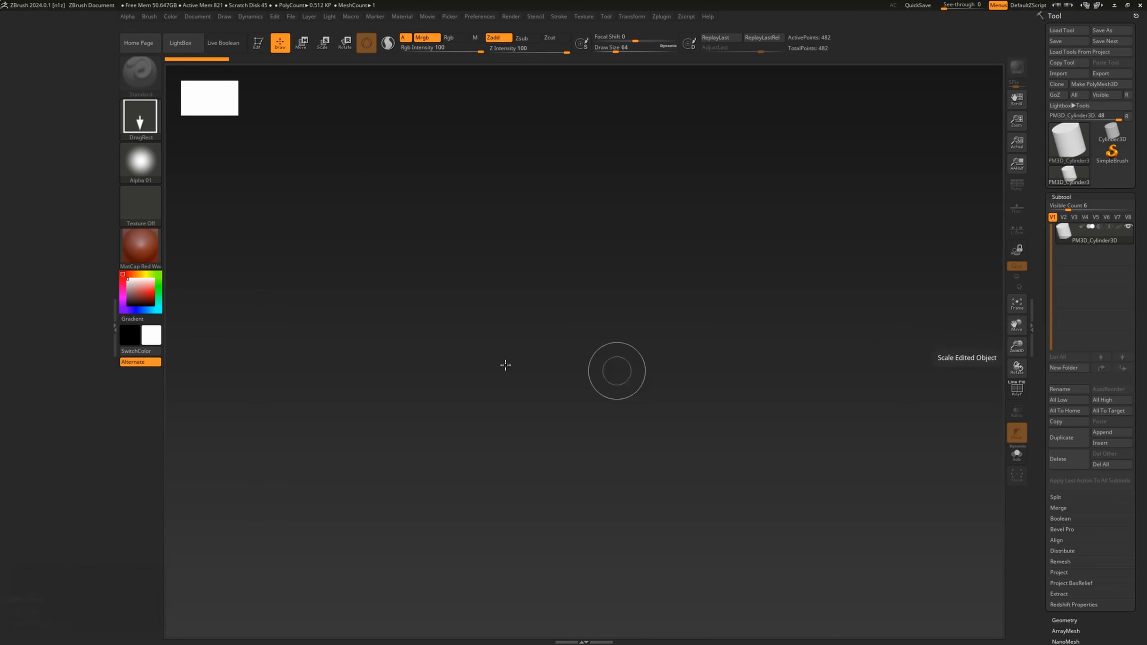
Step: Collapse and reopen the empty left tray, and open and close the bottom tray
double_click(112, 331)
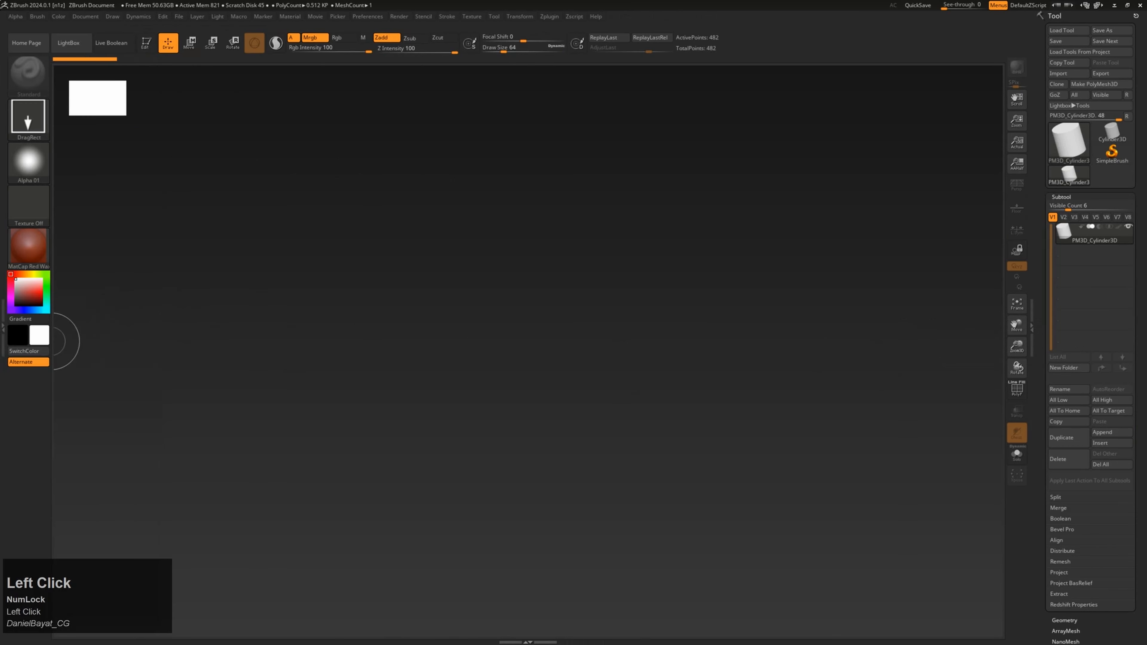
double_click(5, 331)
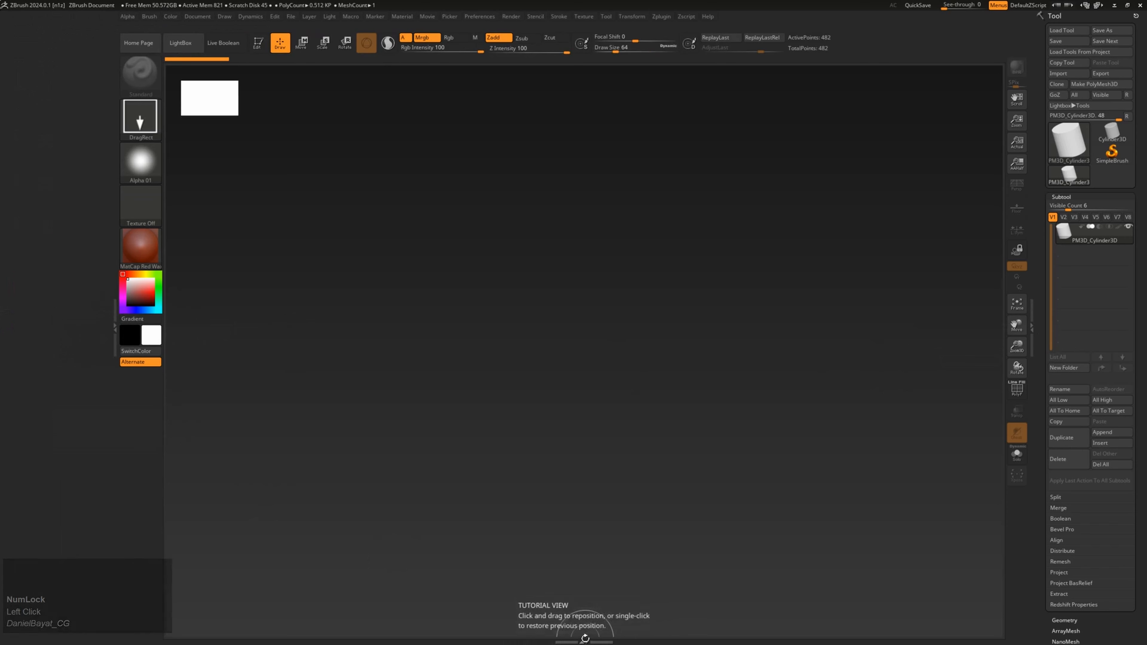
double_click(584, 641)
left_click(571, 580)
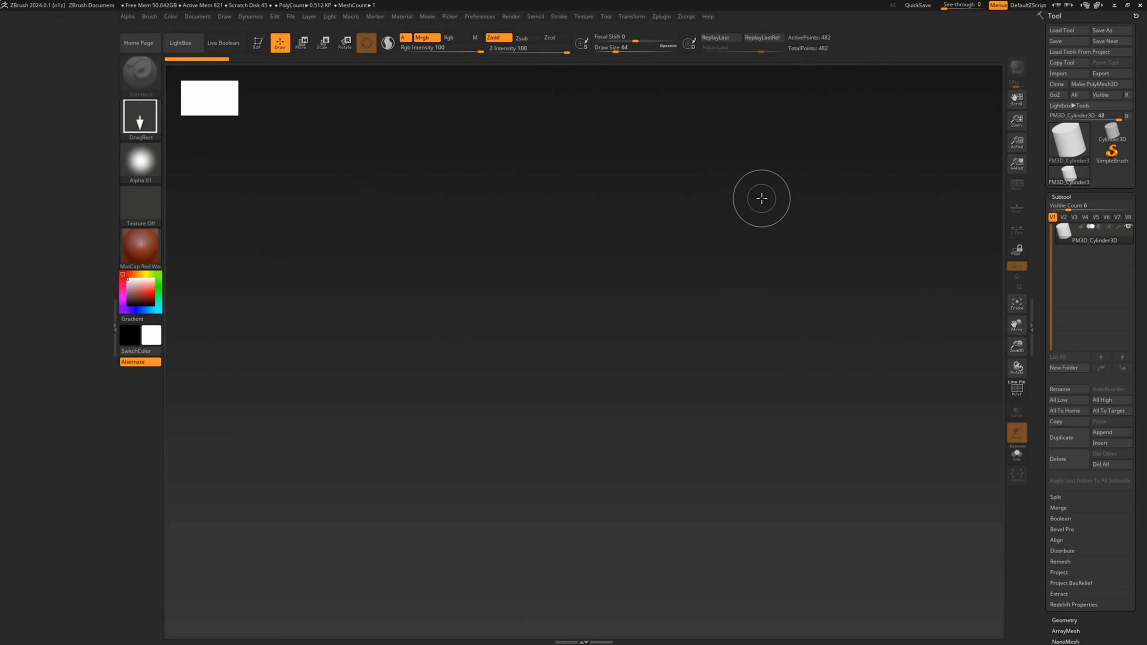
Step: Dock the Preferences palette in the left tray, collapse its QuickSave group and fold the whole palette
left_click(481, 16)
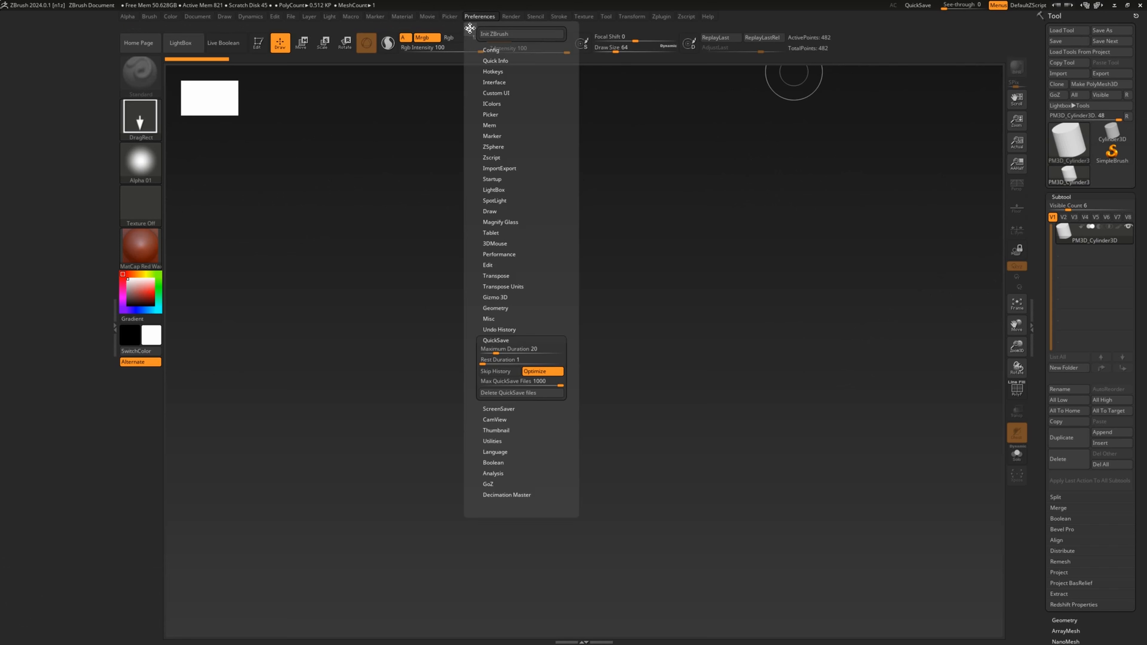
left_click_drag(469, 28, 24, 45)
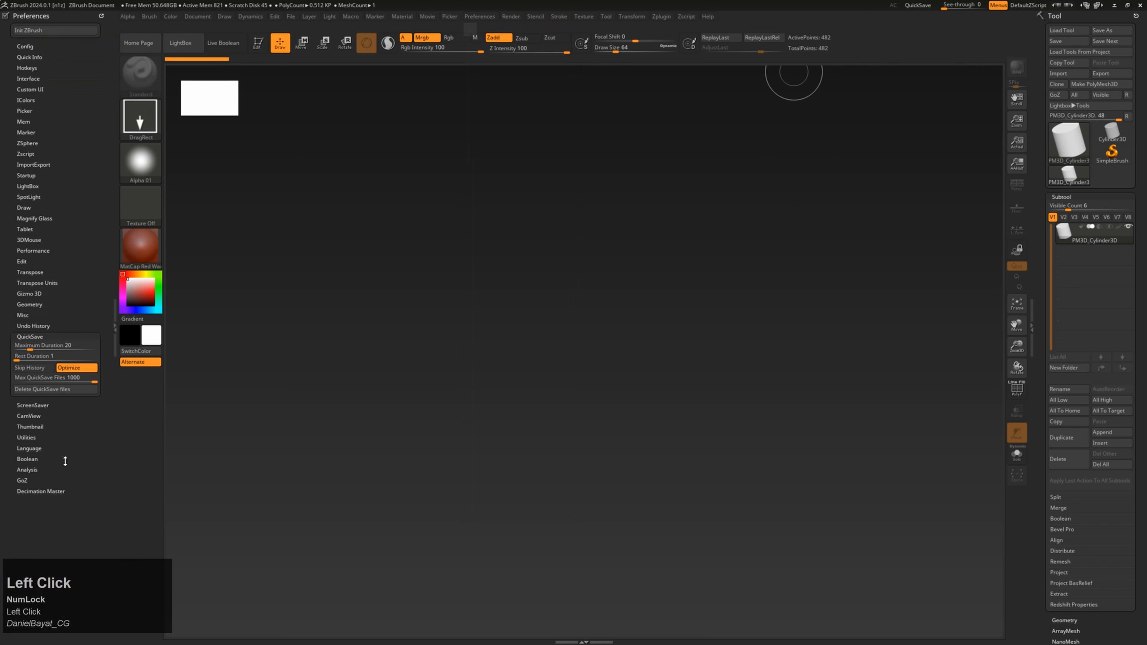
left_click(37, 336)
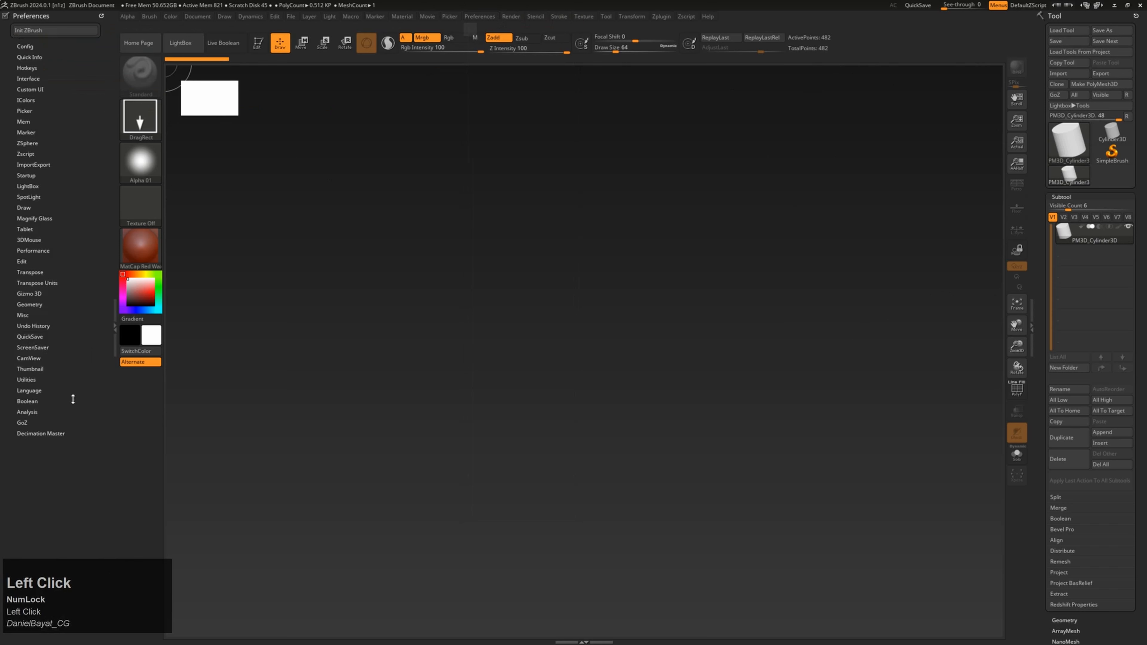
left_click(27, 16)
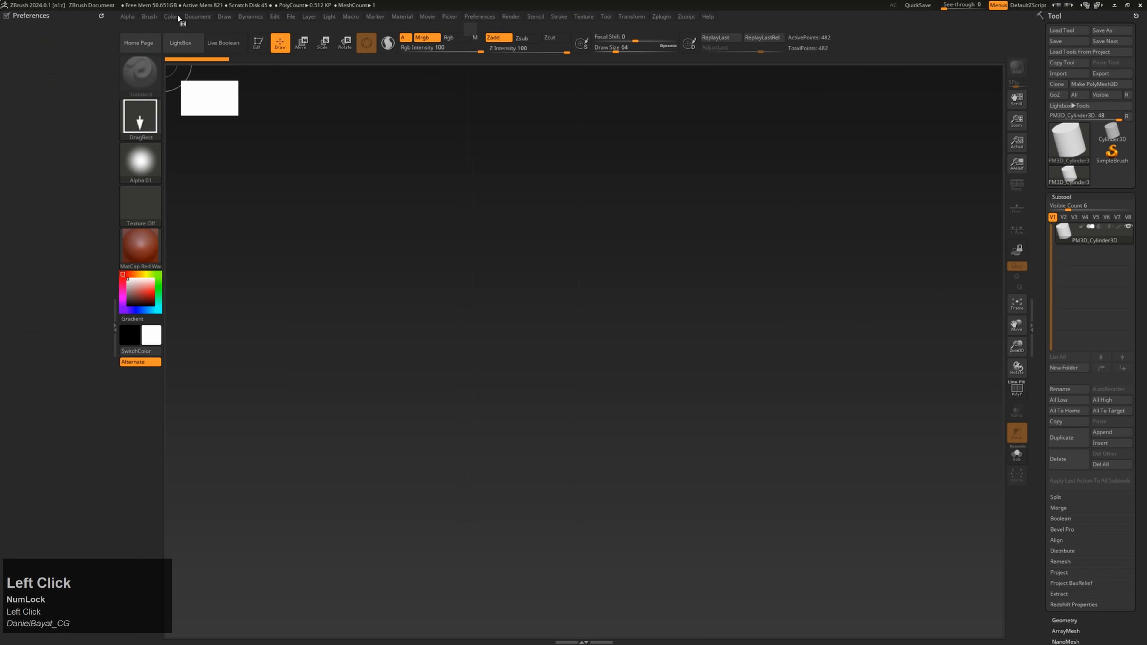
Step: Dock the Color palette above Tool in the right tray and move it to the left tray below Preferences
left_click(192, 17)
mouse_move(170, 18)
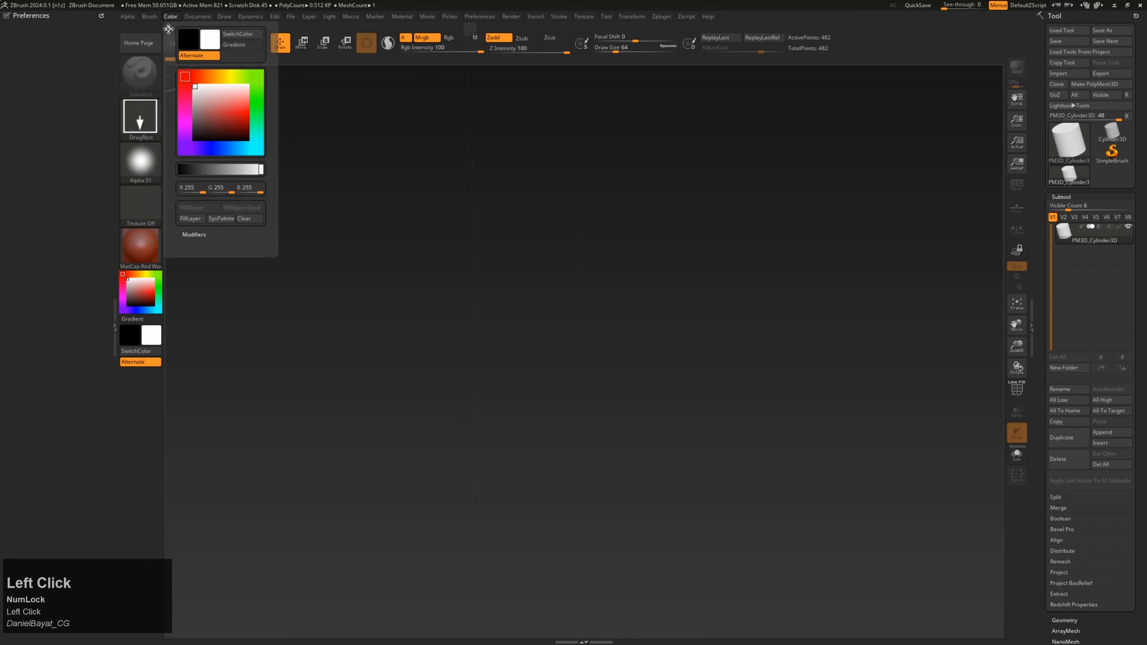
left_click_drag(168, 28, 1088, 18)
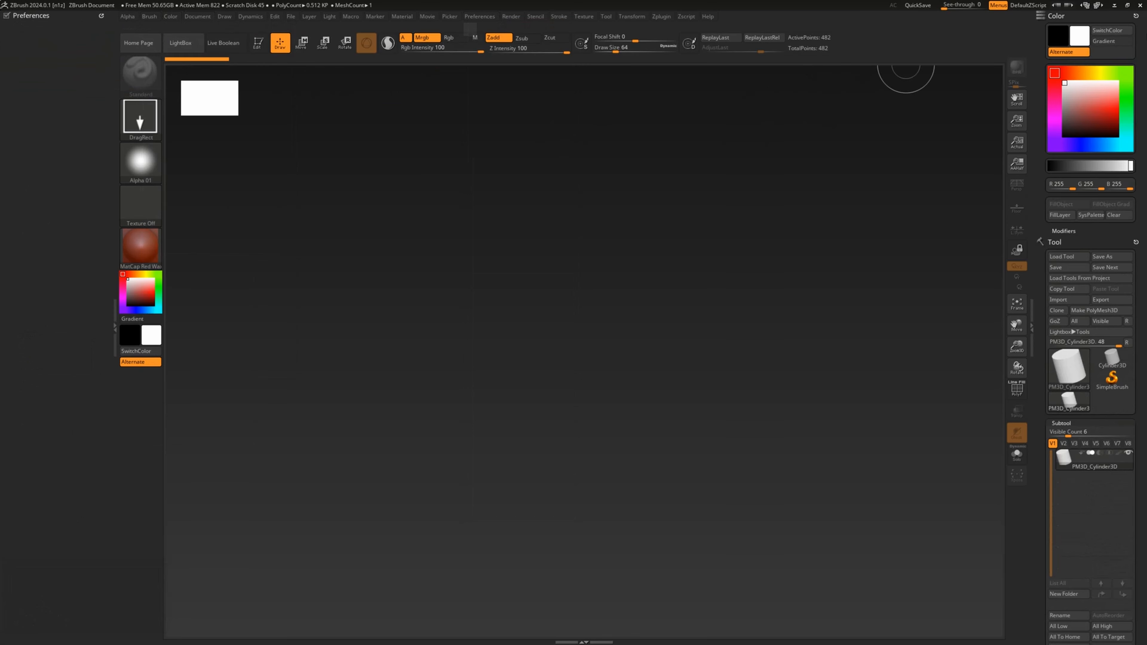
left_click_drag(1135, 16, 92, 27)
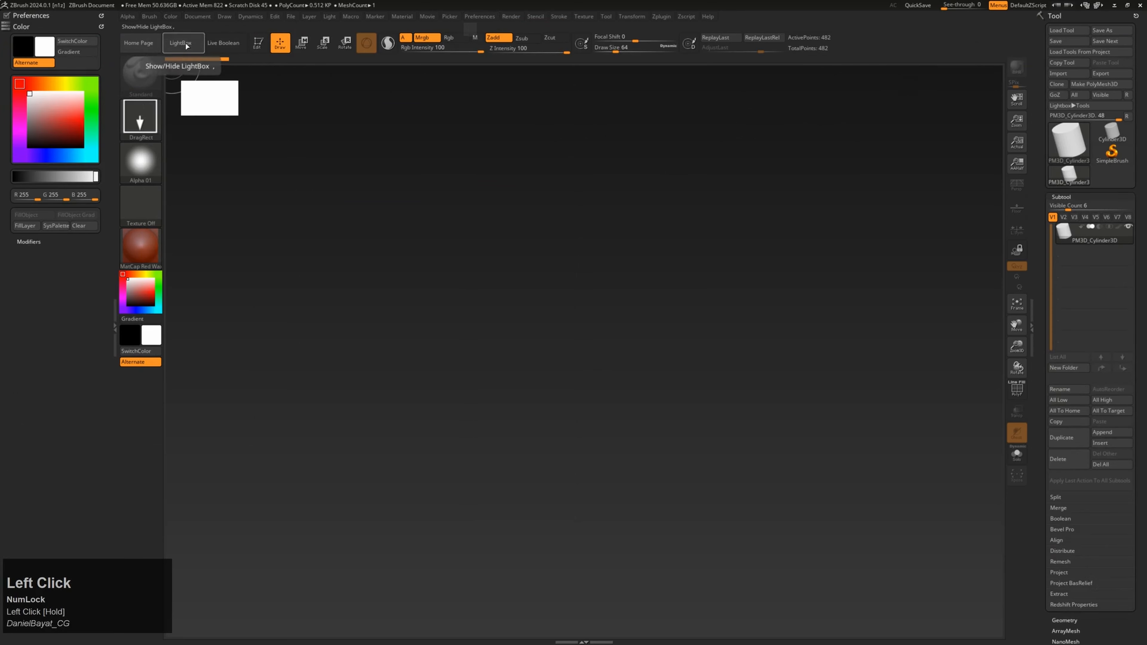
Step: Dock the Brush palette in the left tray below the Color palette
left_click(258, 18)
mouse_move(156, 20)
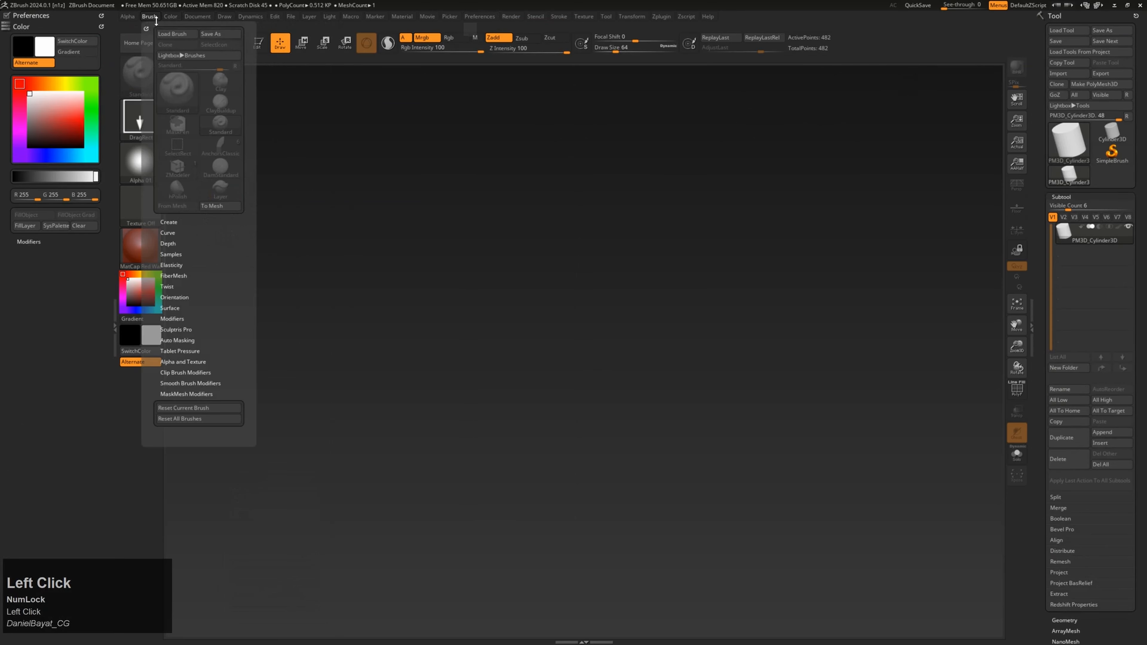
mouse_move(146, 26)
left_mouse_down()
mouse_move(45, 232)
mouse_move(9, 244)
mouse_move(9, 312)
left_mouse_up()
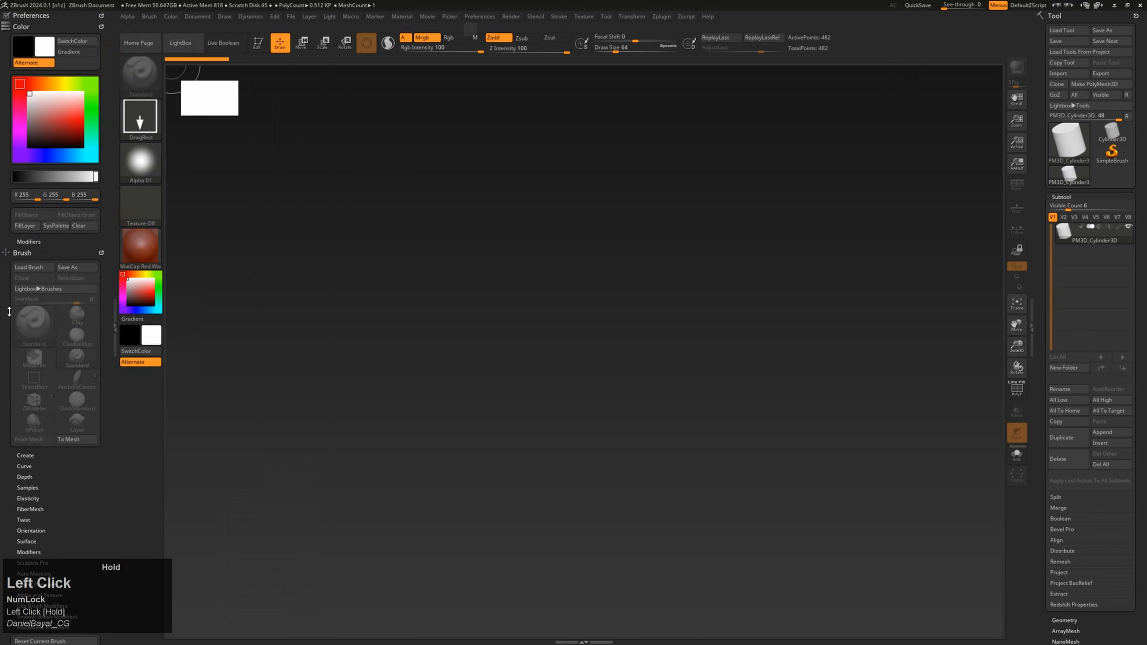
left_click_drag(11, 265, 28, 304)
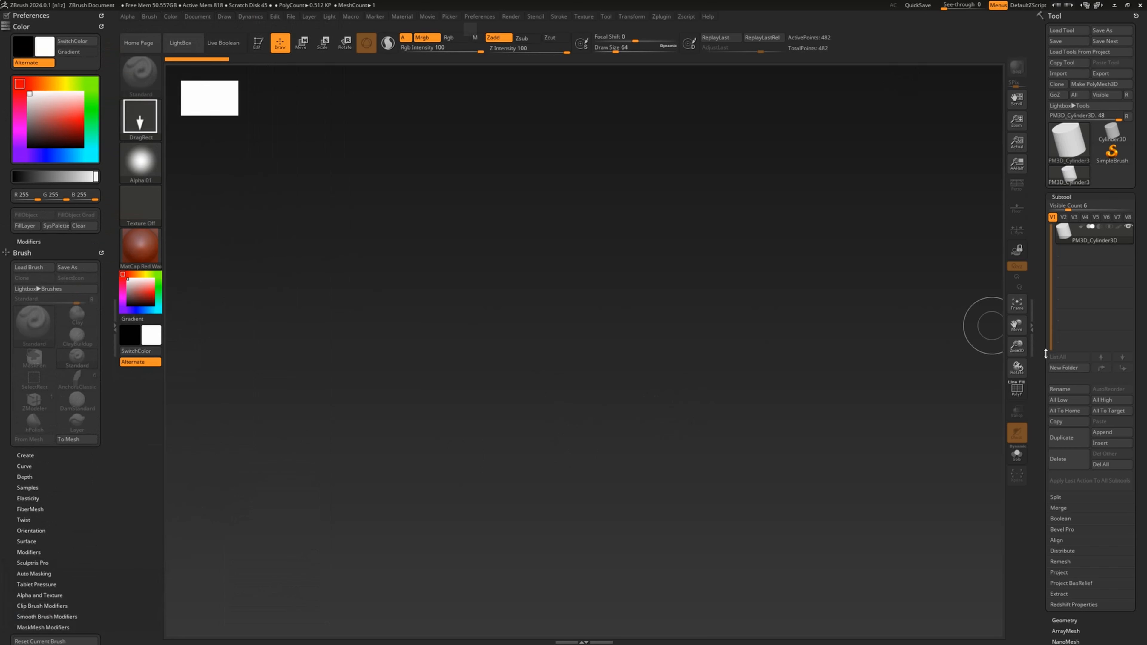
Step: Scroll through the palettes docked in both trays, and toggle the left tray closed and open
left_click_drag(1040, 369, 1039, 252)
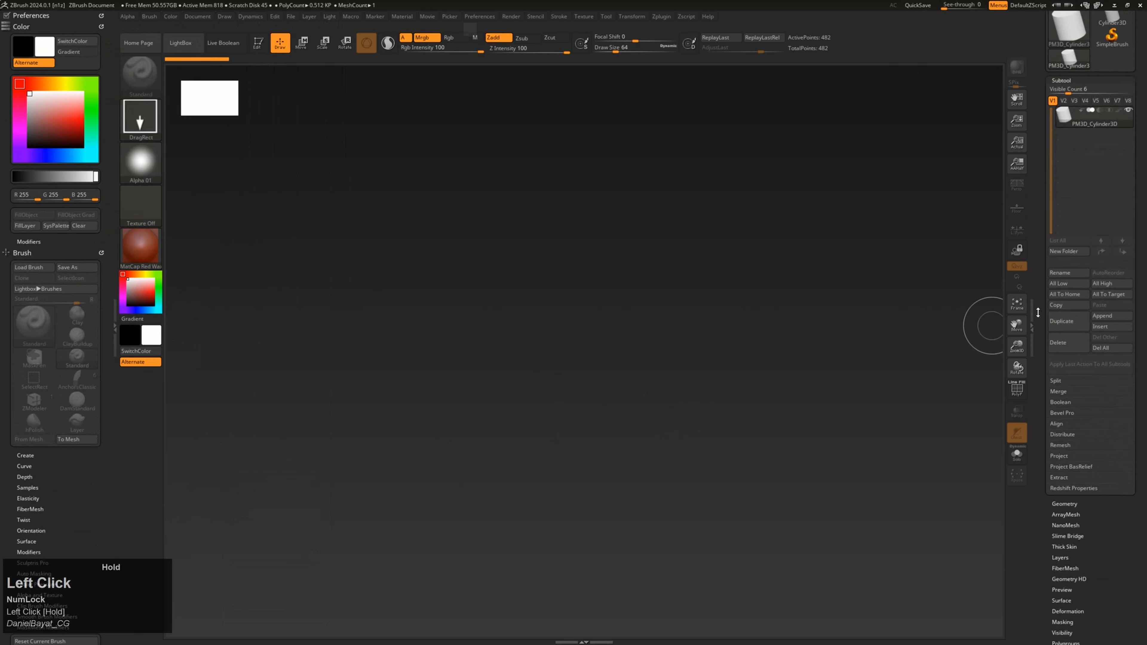
left_click(115, 326)
left_click(3, 328)
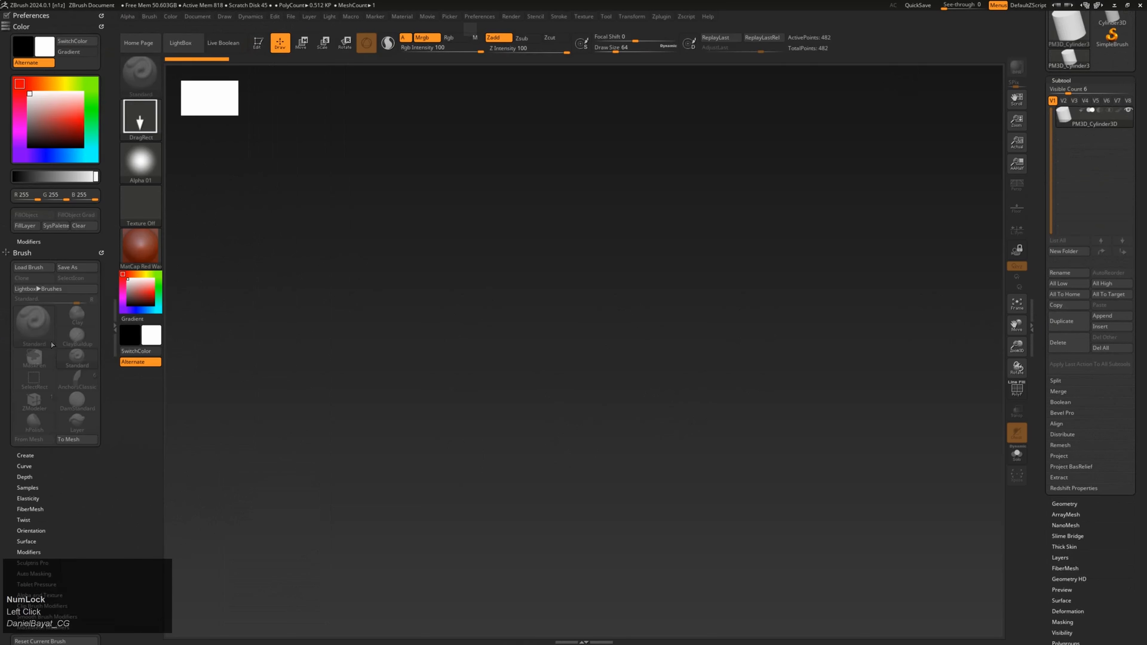
mouse_move(106, 456)
left_mouse_down()
mouse_move(96, 423)
mouse_move(113, 400)
mouse_move(114, 457)
left_mouse_up()
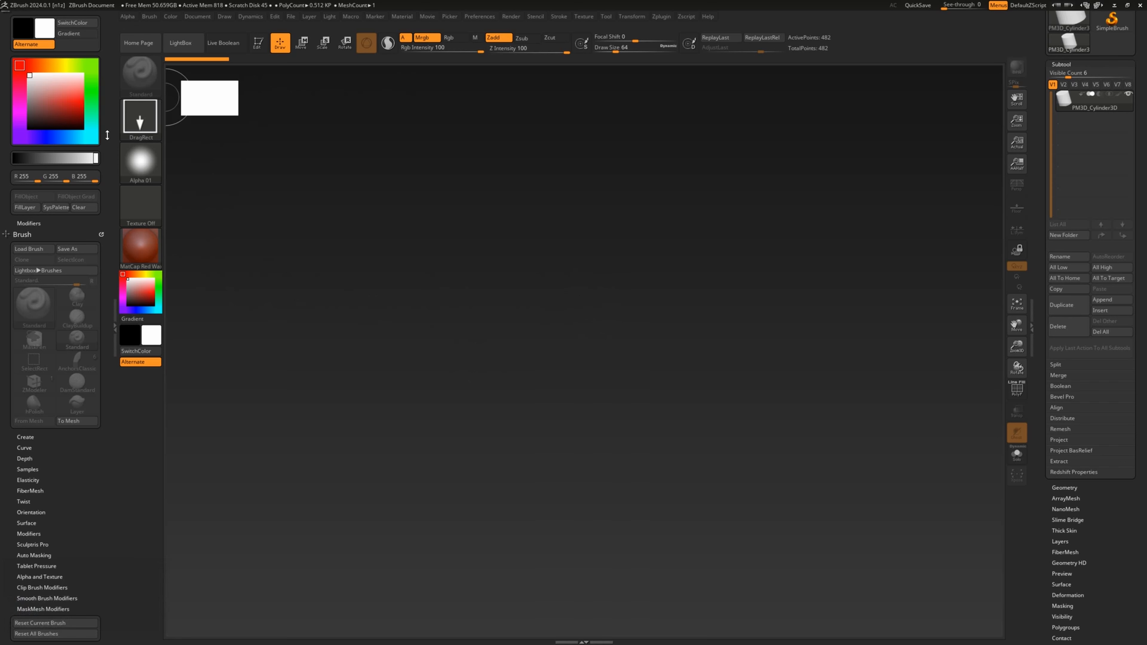
left_click_drag(108, 135, 109, 154)
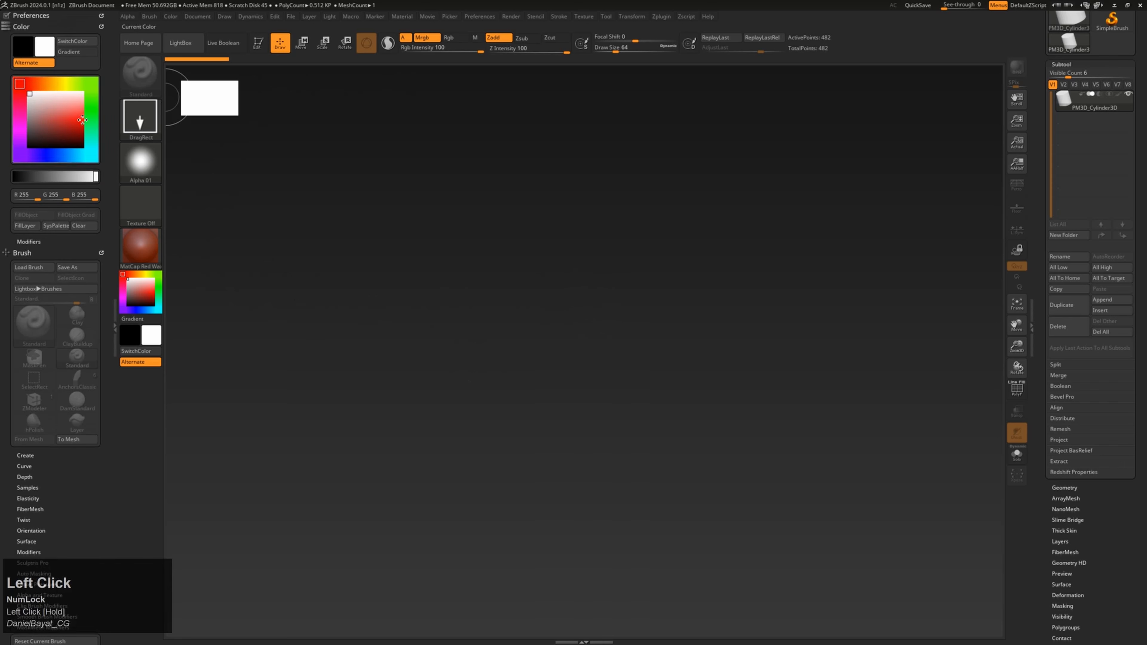
Step: Redock the Preferences palette above Color in the left tray and expand its Interface group with the Palettes settings
left_click(32, 15)
left_click(483, 17)
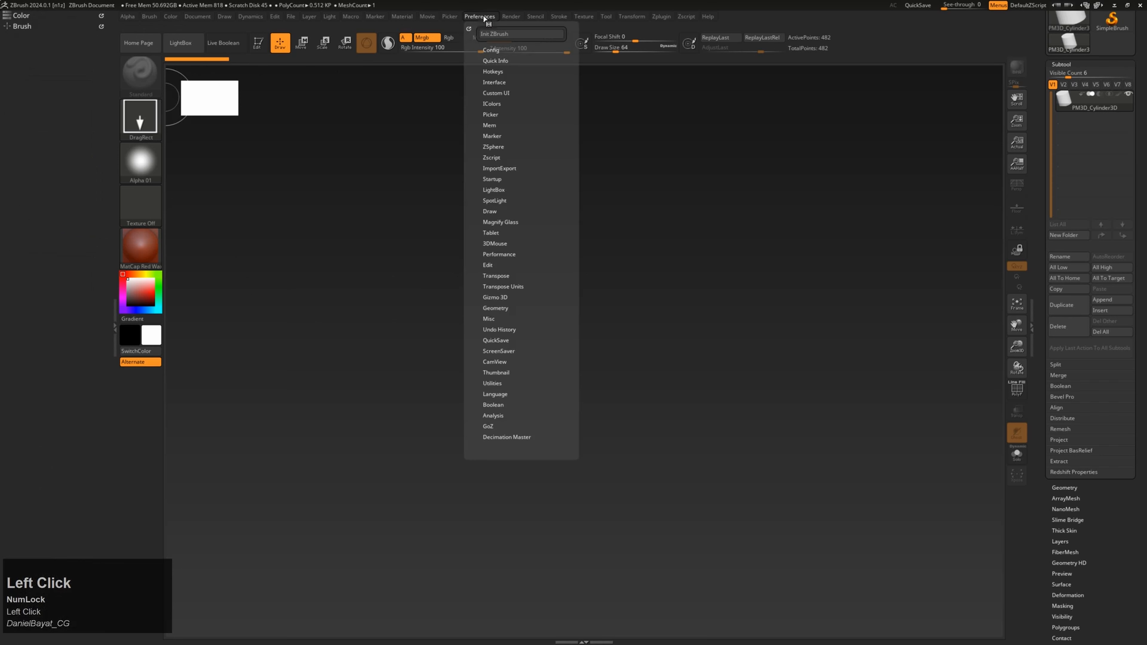
left_click(468, 29)
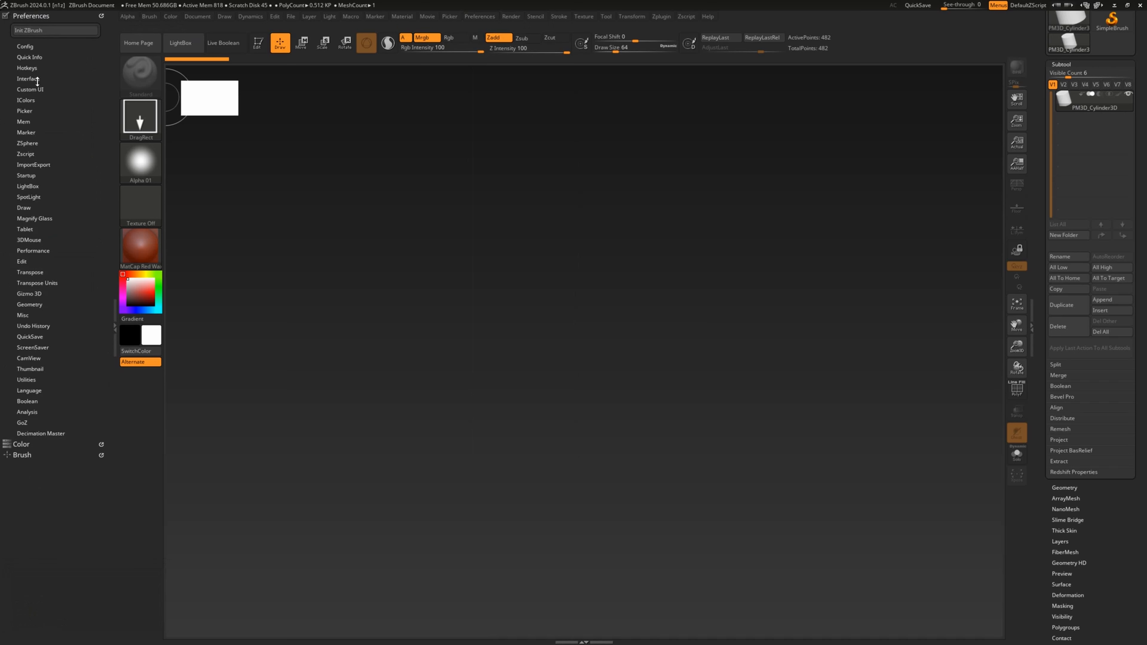
left_click(28, 78)
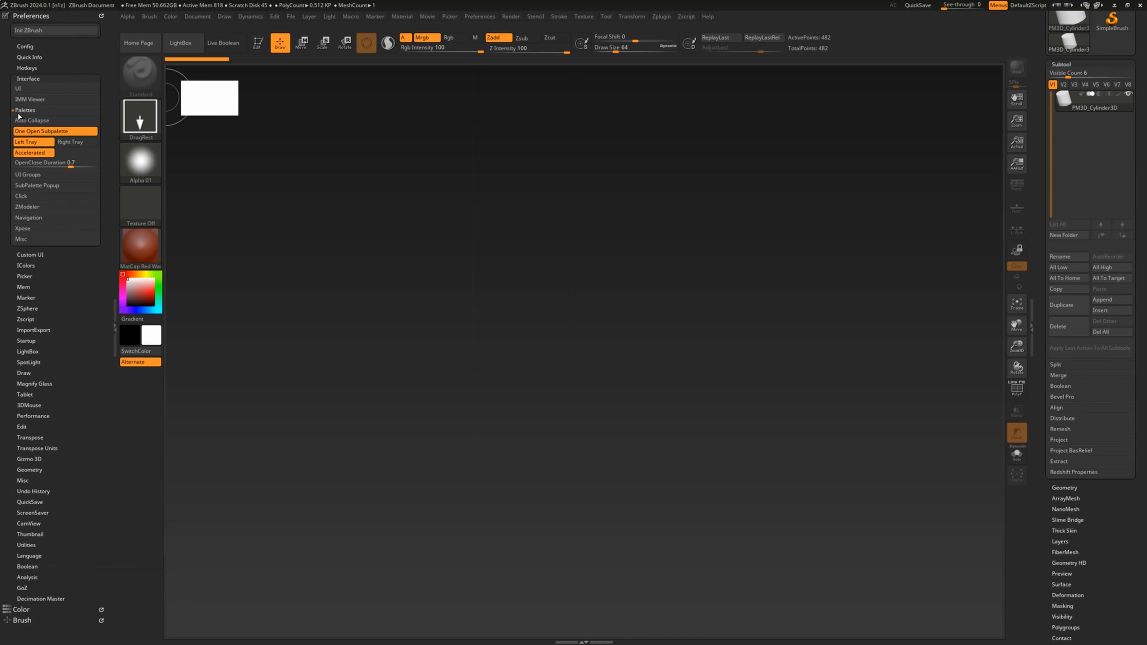
left_click(35, 111)
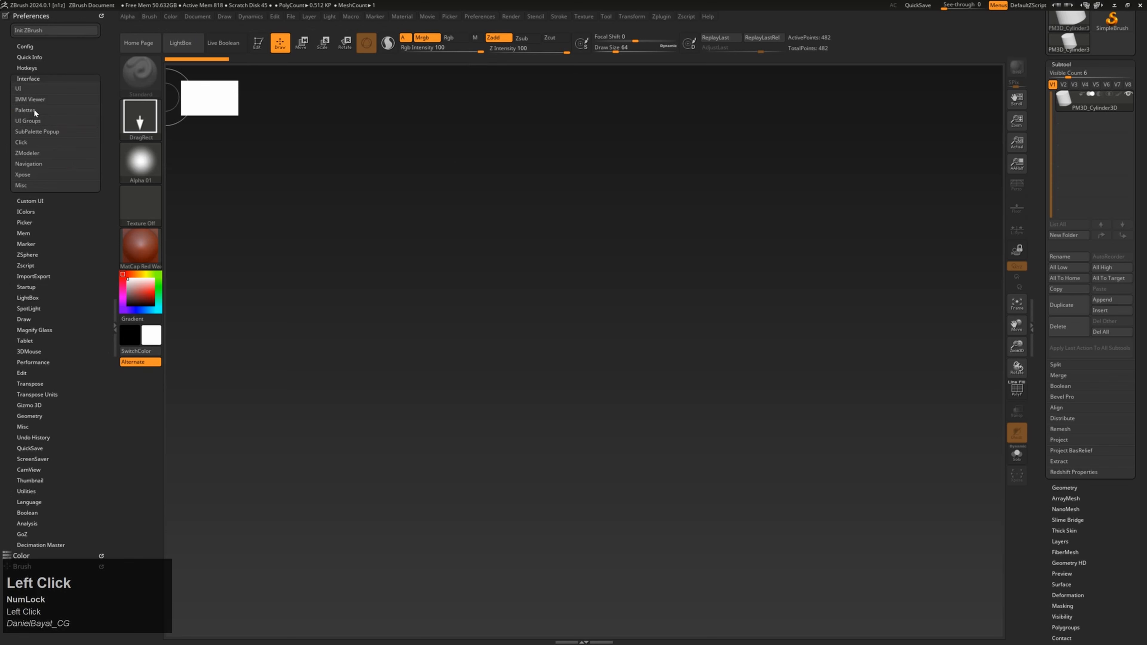
left_click(27, 109)
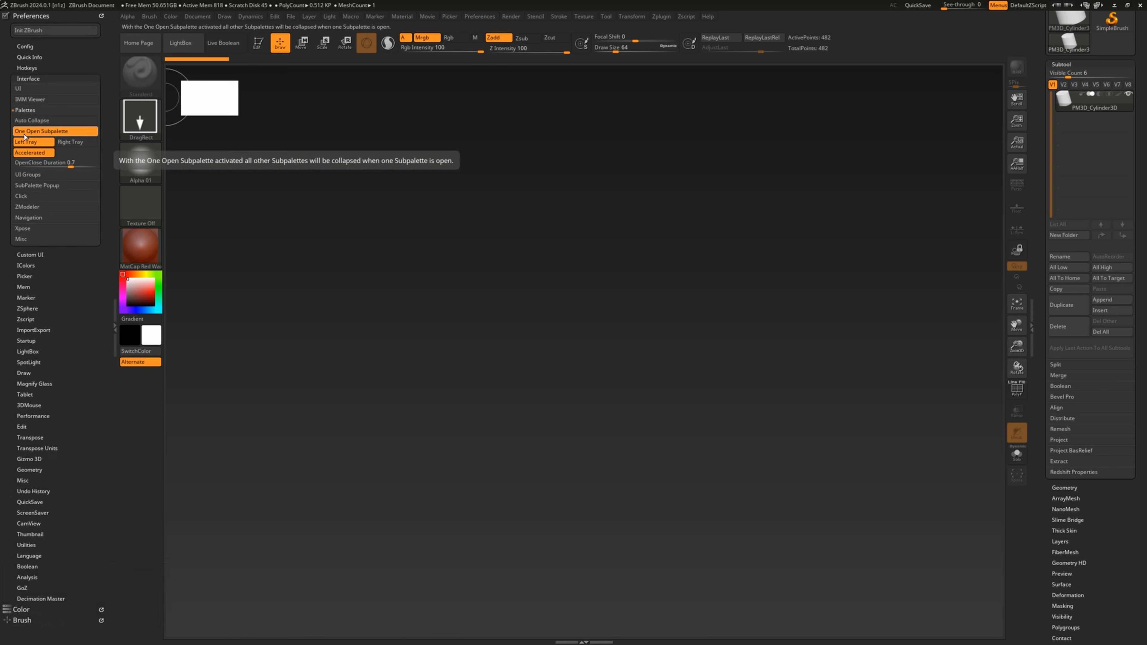
Step: Turn off One Open Subpalette and expand both the Geometry and ArrayMesh groups of the Tool palette
left_click(69, 131)
left_click_drag(1049, 515, 1050, 402)
left_click(1063, 436)
left_click(1065, 402)
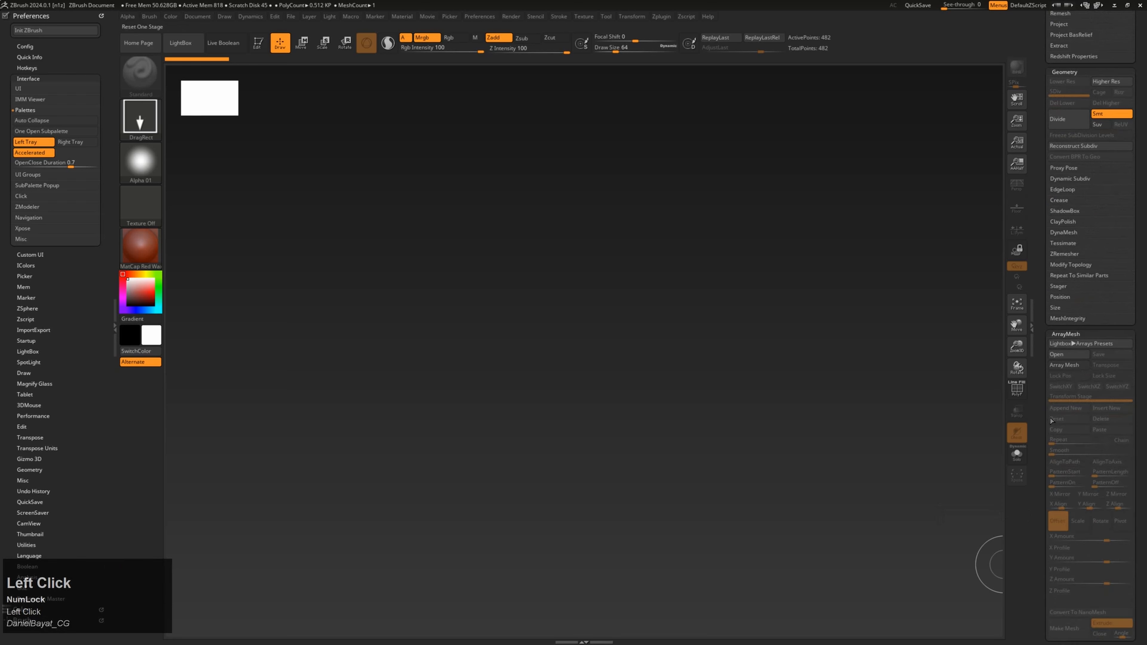
Step: Collapse the ArrayMesh group while keeping Geometry open, and toggle the Thick Skin group open and closed
left_click_drag(1047, 168, 1041, 211)
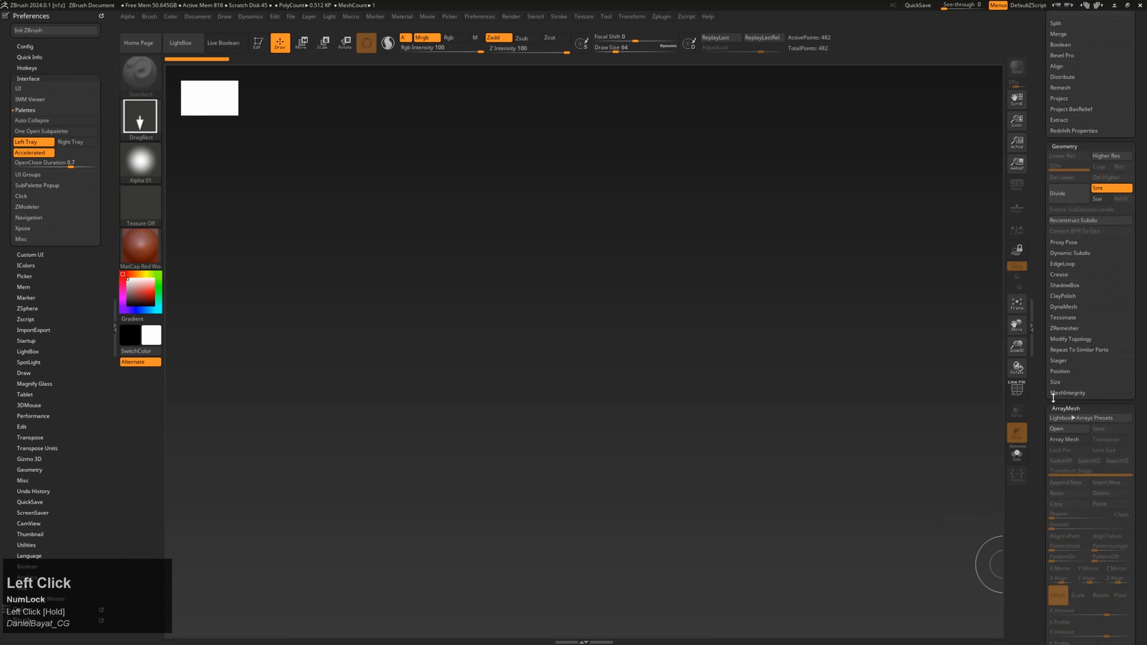
left_click(1065, 407)
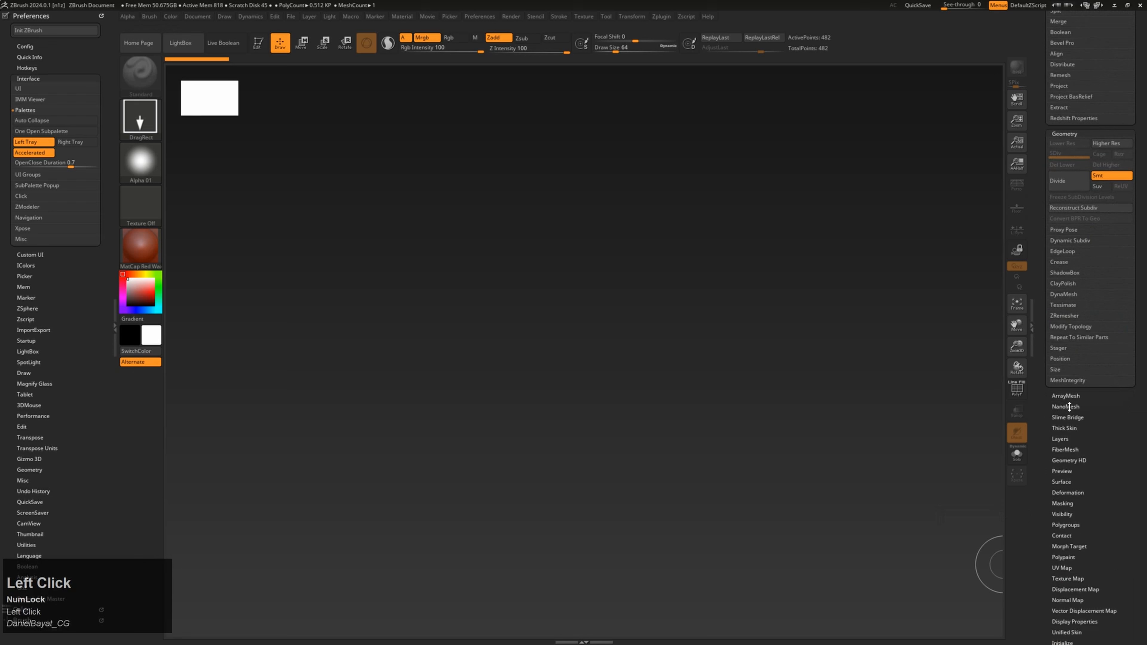
left_click(1067, 427)
left_click(1066, 429)
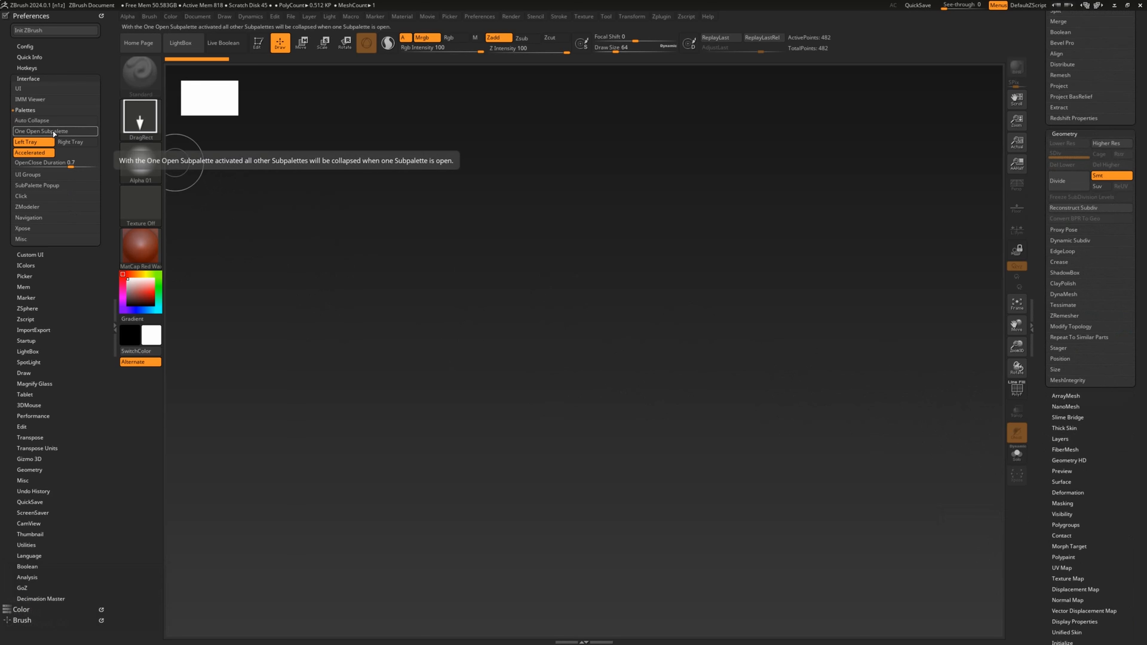
Step: Turn One Open Subpalette back on and collapse the whole Tool palette
left_click(53, 131)
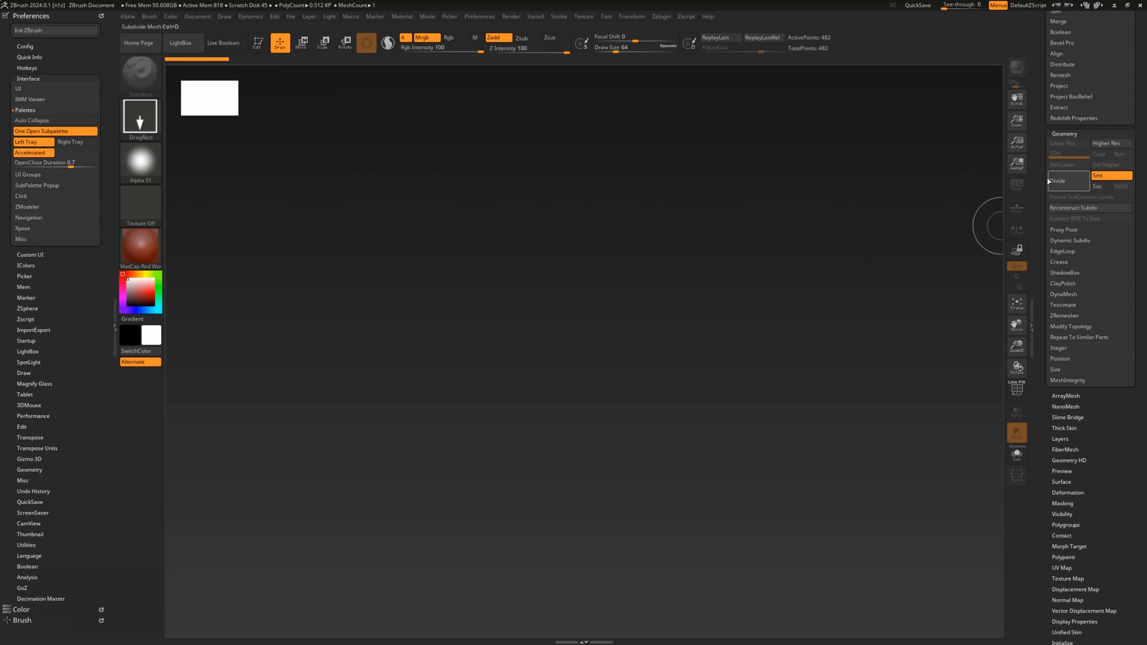
left_click_drag(1040, 117, 1038, 255)
left_click(1054, 17)
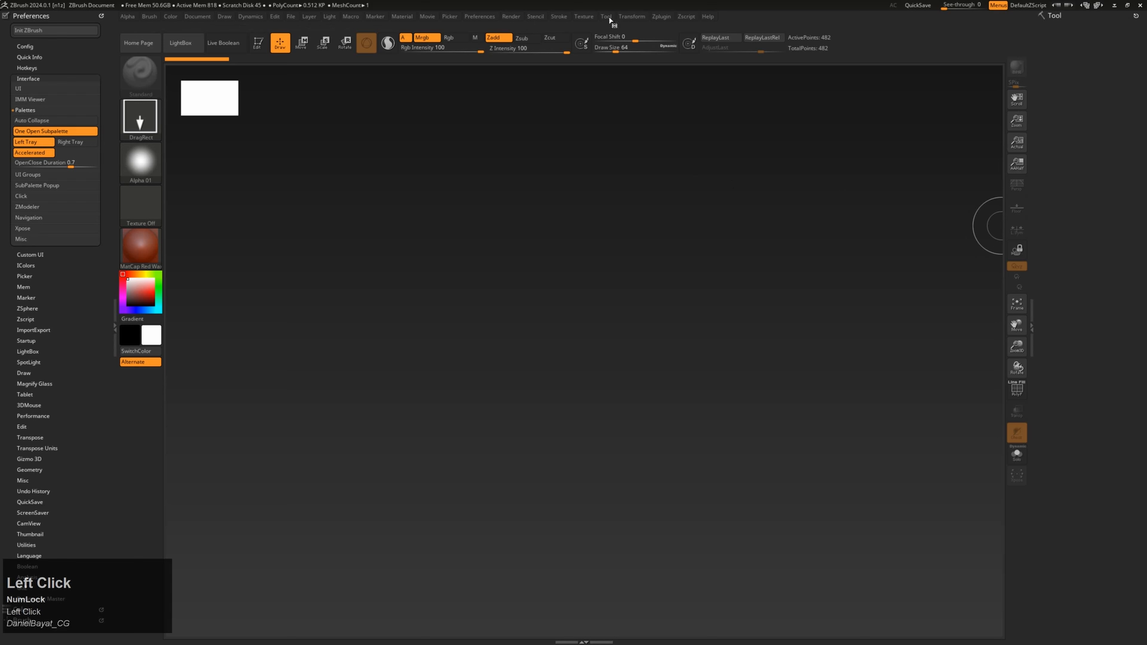
Step: Dock the Zplugin palette below Tool in the right tray and expand its Transpose Master and USD Format groups in turn
left_click(666, 17)
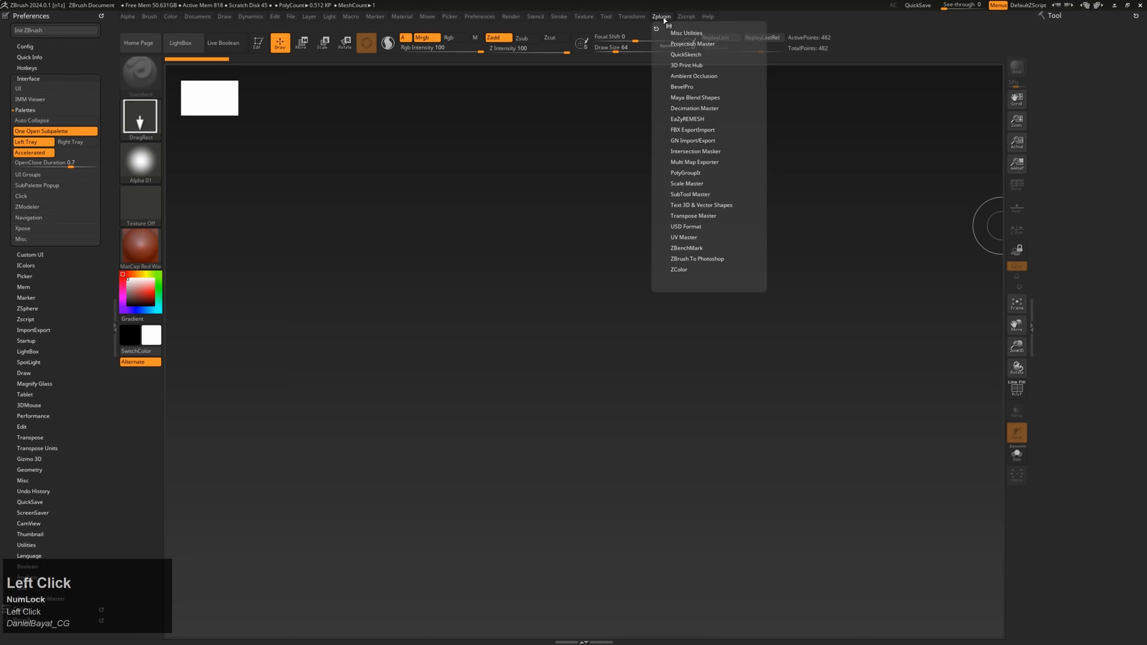
left_click_drag(656, 29, 1118, 88)
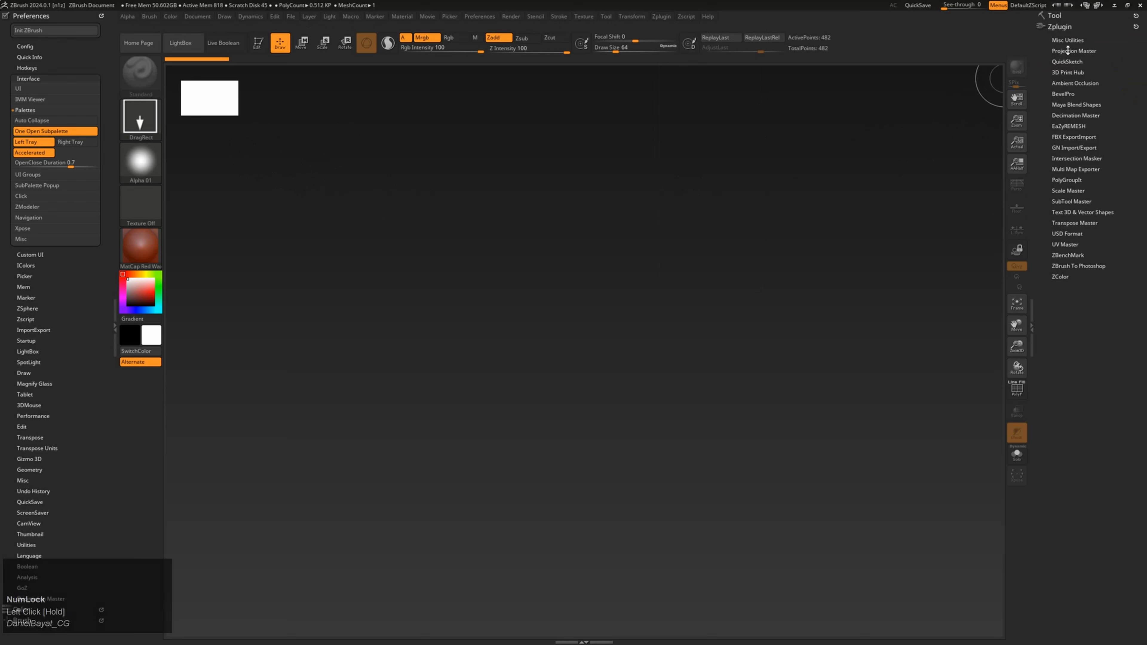
left_click(1074, 224)
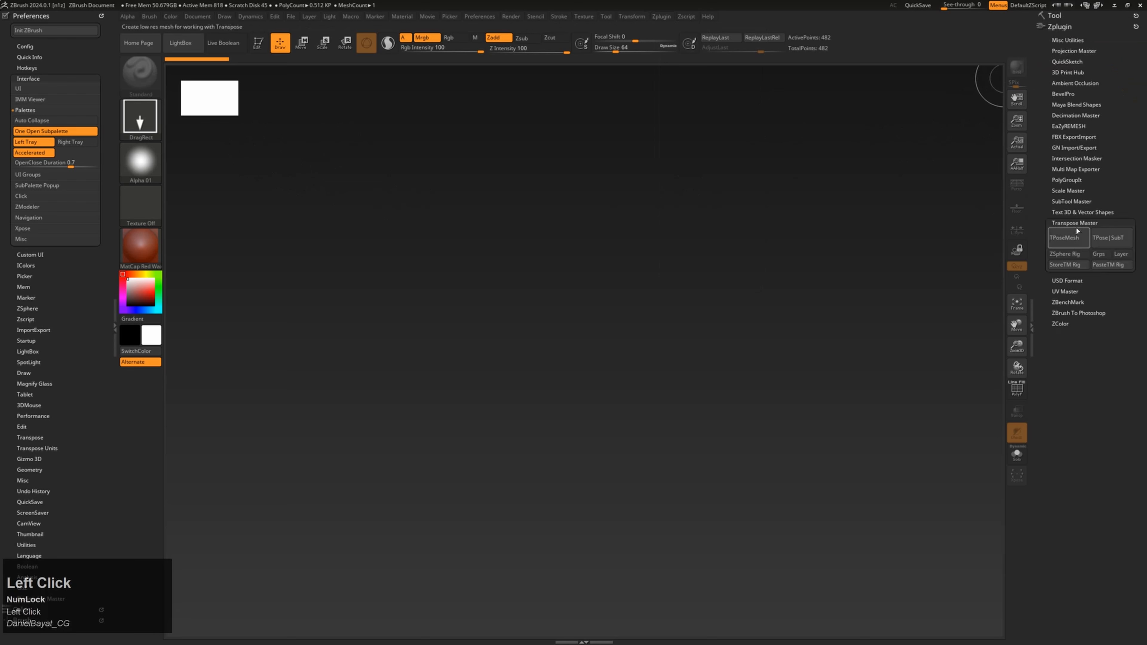
left_click(1067, 281)
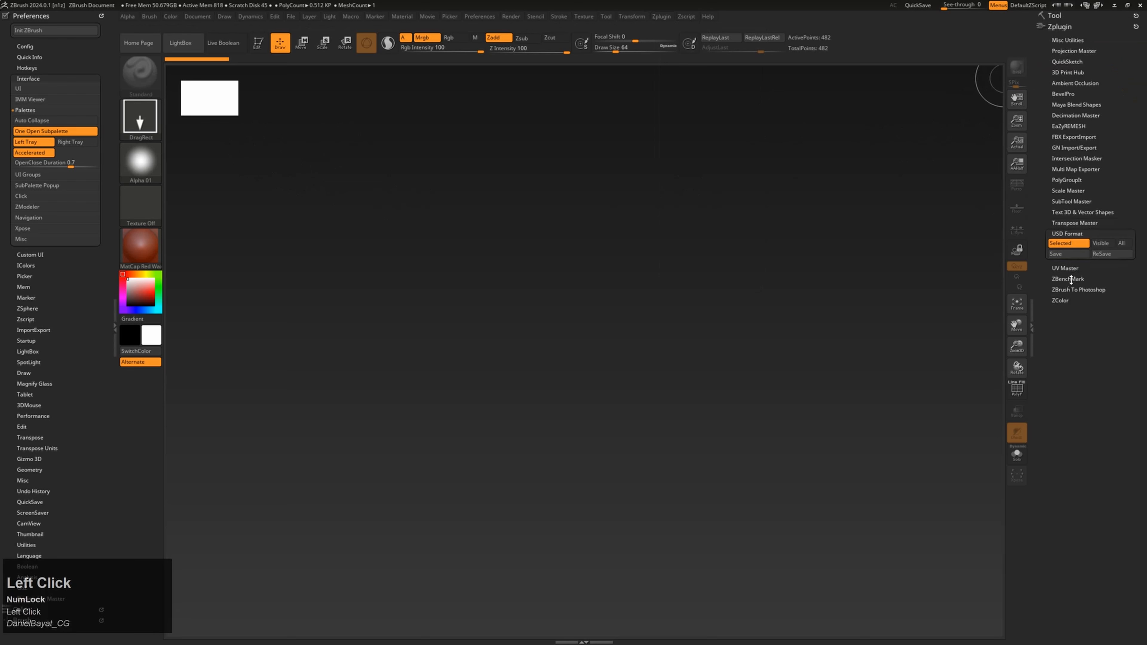
Step: Turn off One Open Subpalette, and expand the Transpose Master group alongside USD Format and the collapsed Tool palette
left_click(74, 132)
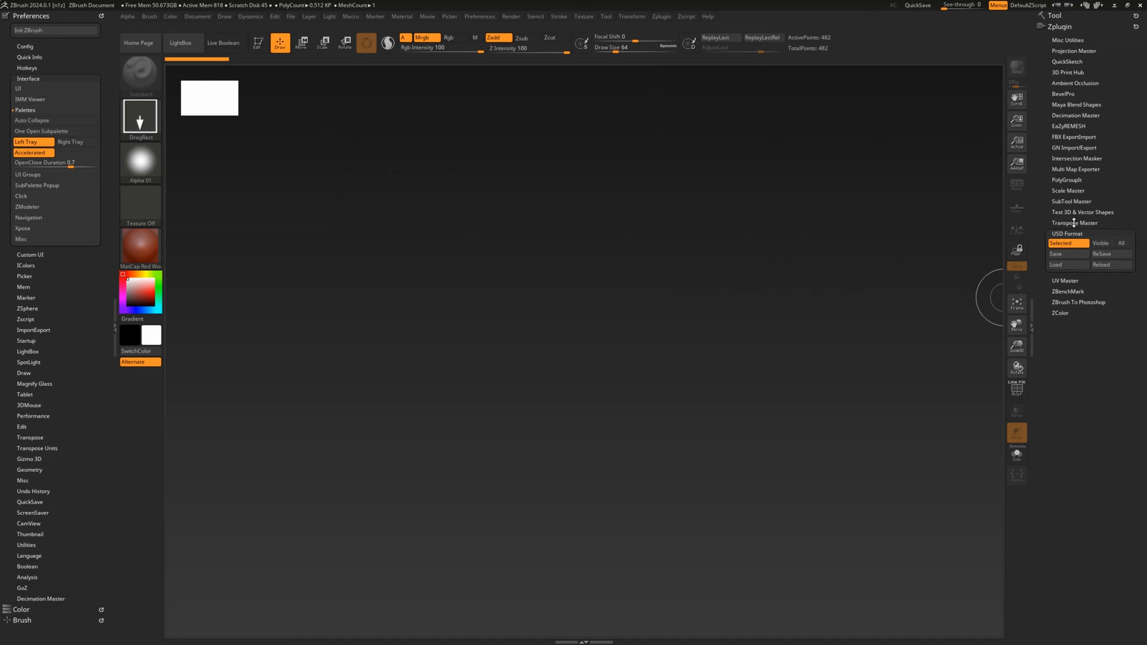
left_click(1074, 222)
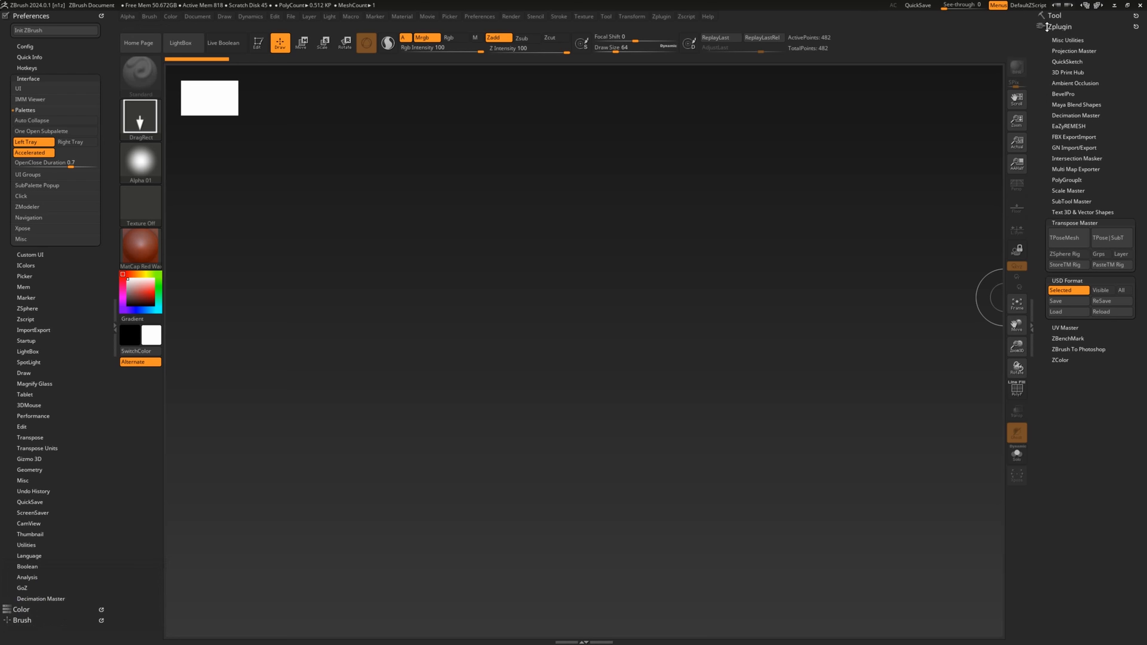
left_click(1060, 15)
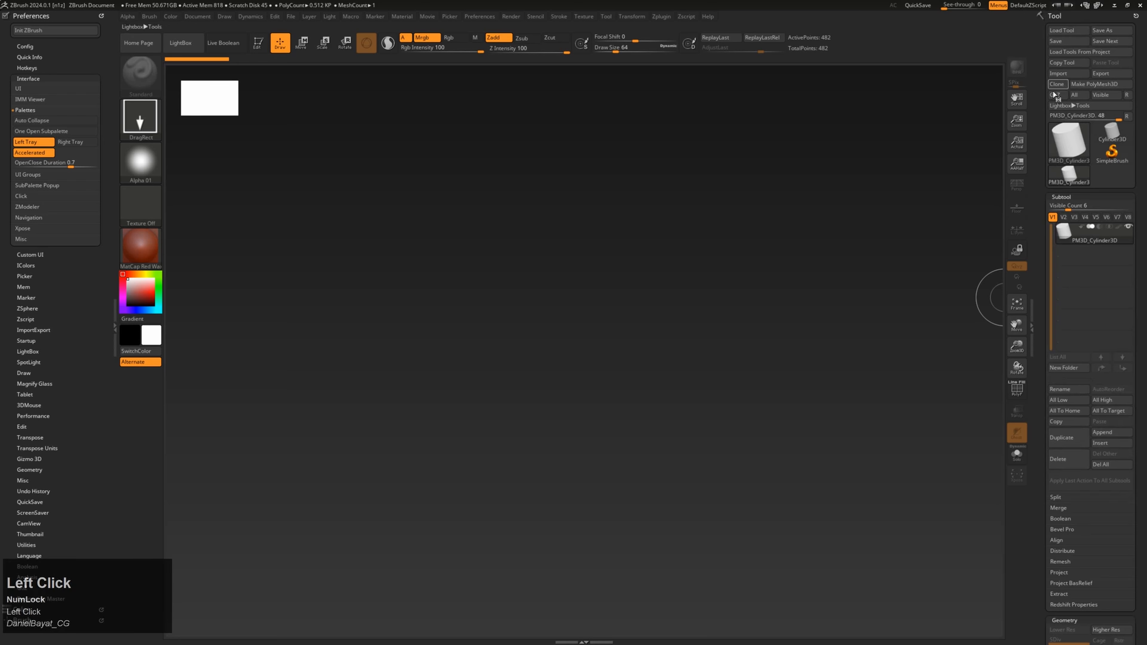
Step: Turn on Right Tray in the Interface Palettes preferences with Tool and Zplugin both open in the right tray
left_click_drag(1042, 518, 1053, 428)
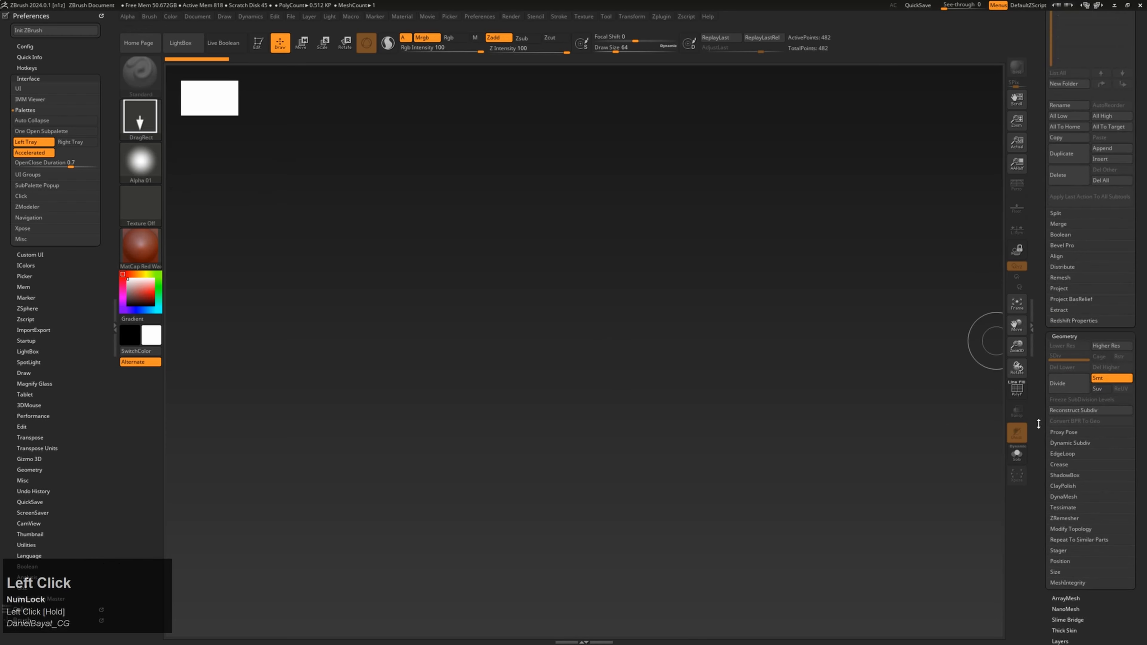
left_click_drag(1041, 522, 1046, 351)
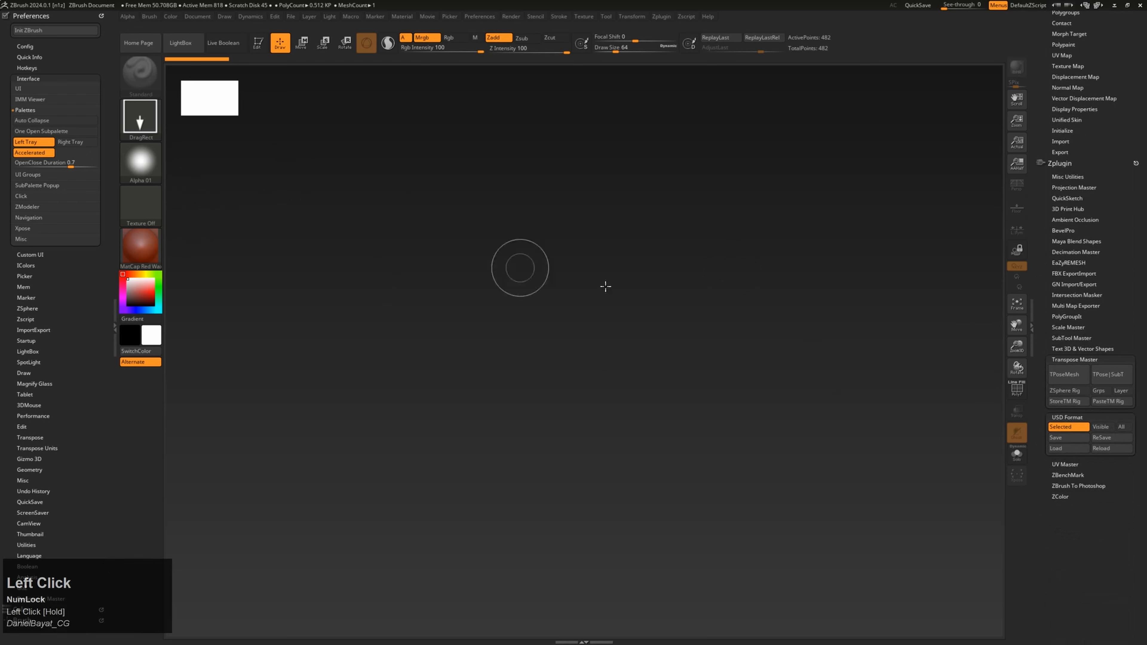
left_click_drag(1044, 296, 1044, 342)
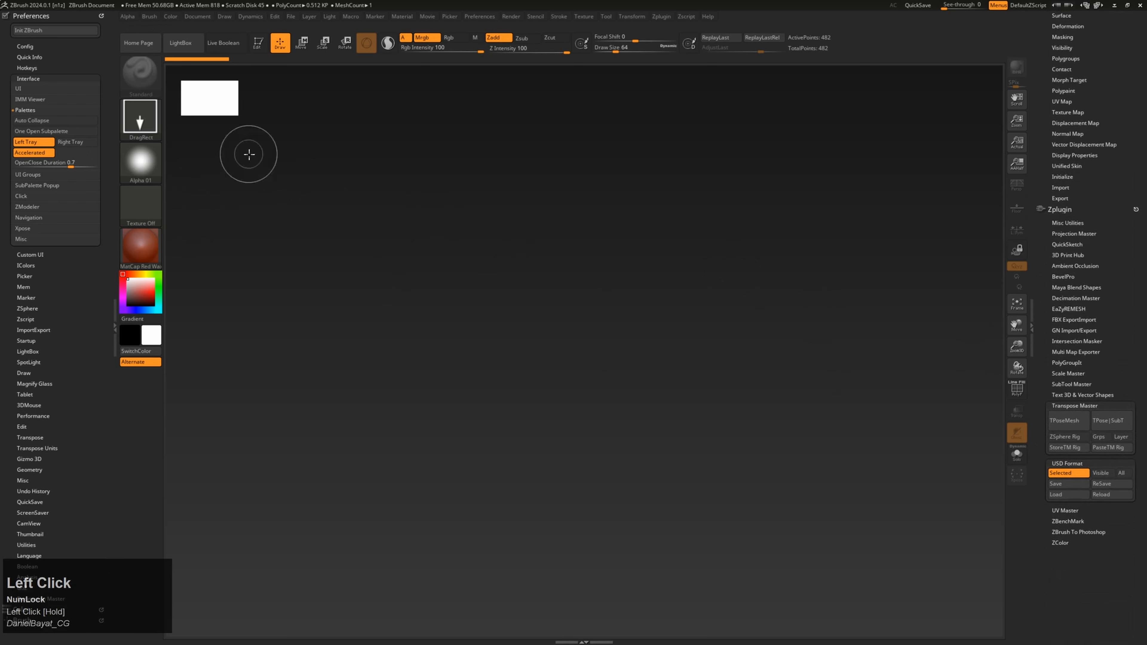
left_click(69, 142)
Step: Expand the Zplugin palette and the Tool palette in turn in the right tray, one open at a time
left_click(1052, 209)
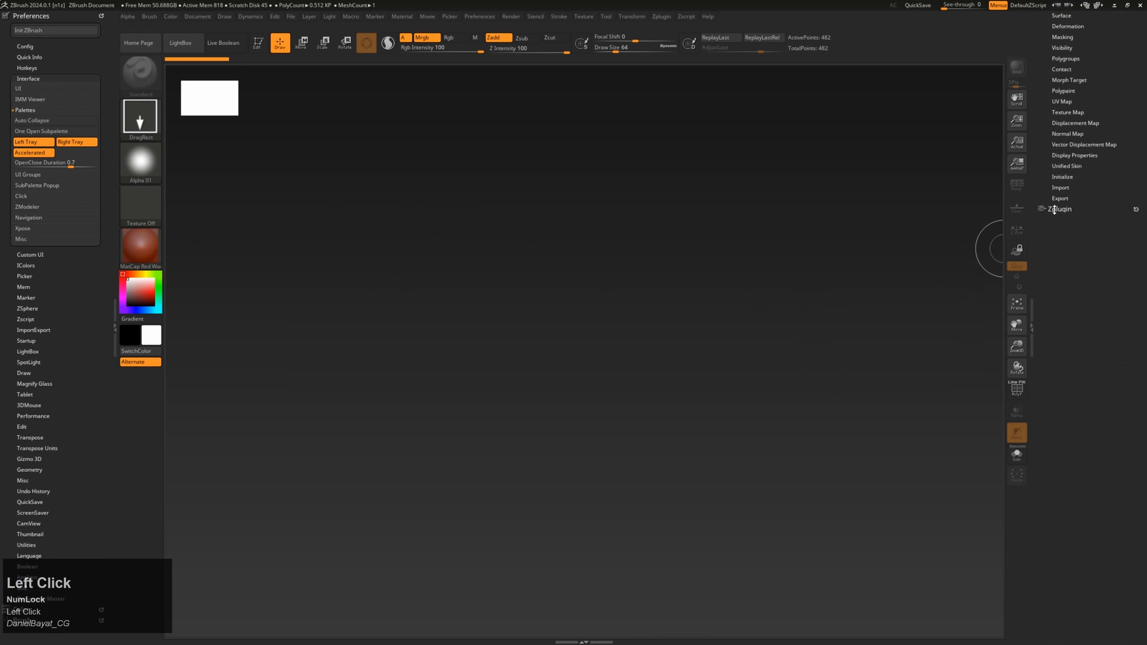
left_click_drag(1041, 195, 1041, 206)
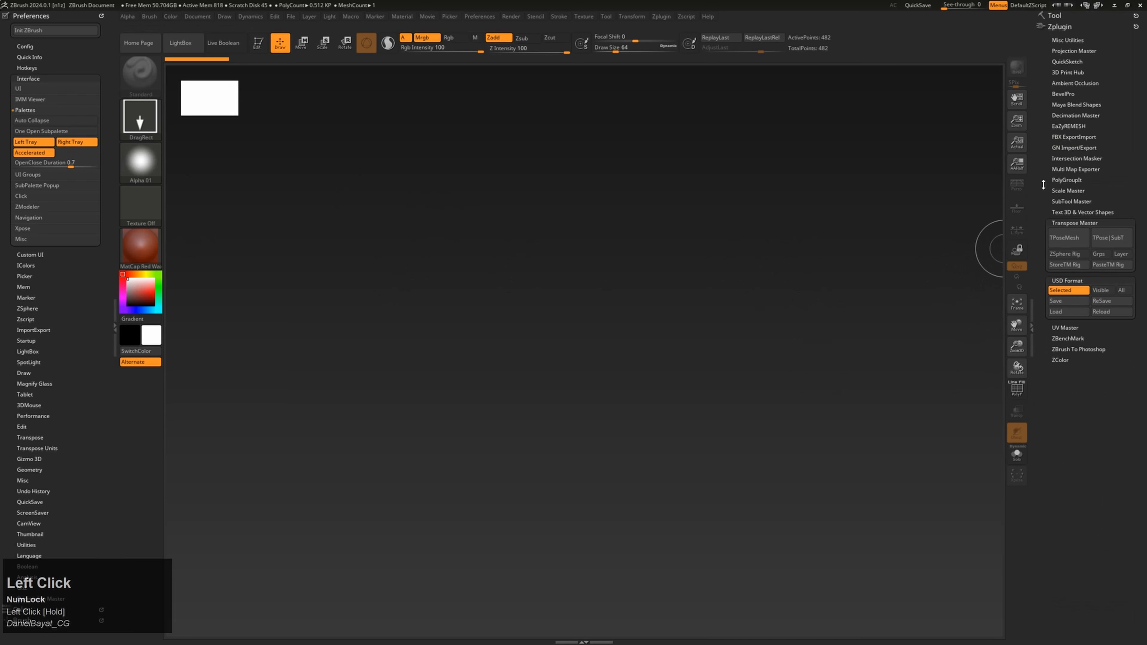
left_click(1056, 15)
left_click_drag(1039, 512, 1038, 361)
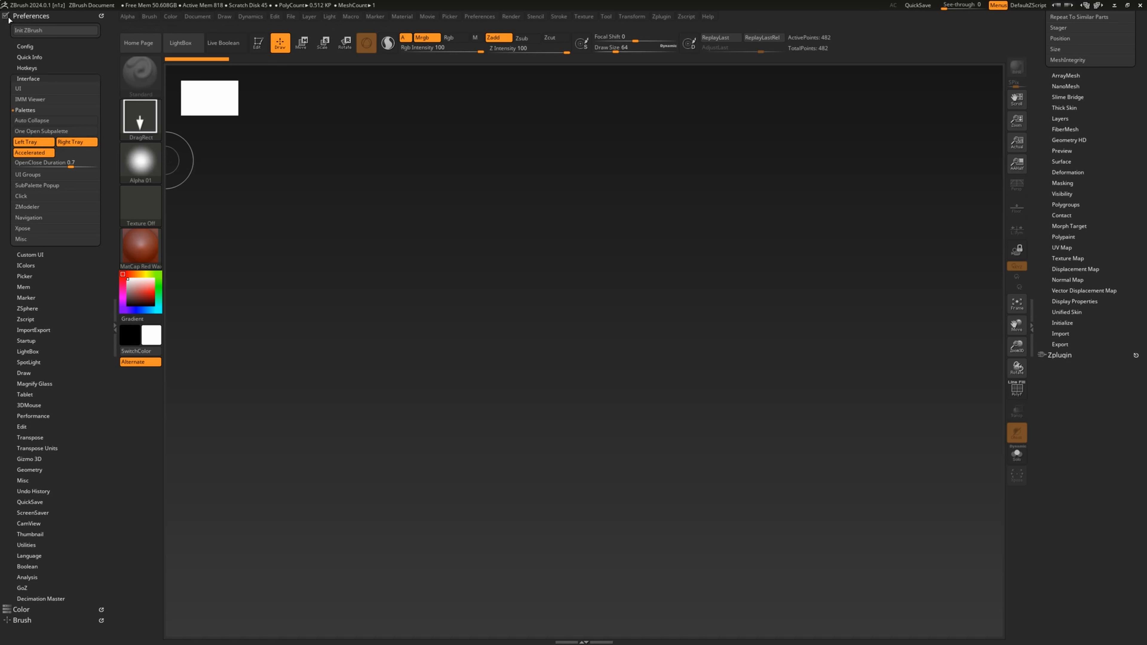
Step: Collapse Preferences in the left tray and expand the Brush and Color palettes alternately, one open at a time
left_click(24, 15)
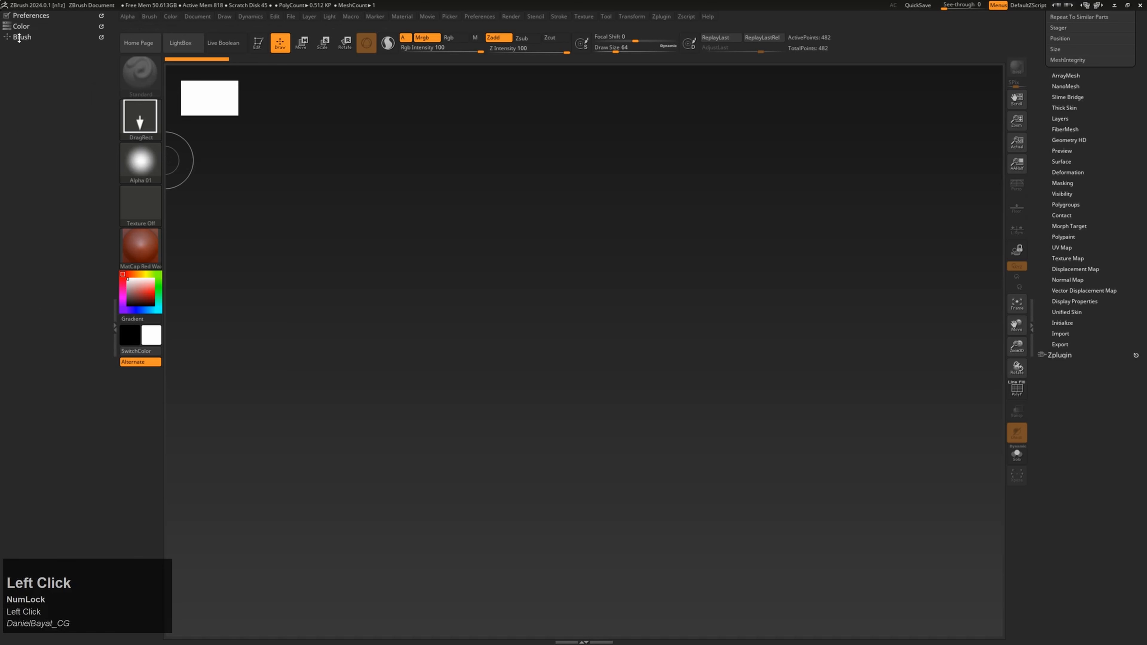
left_click(25, 39)
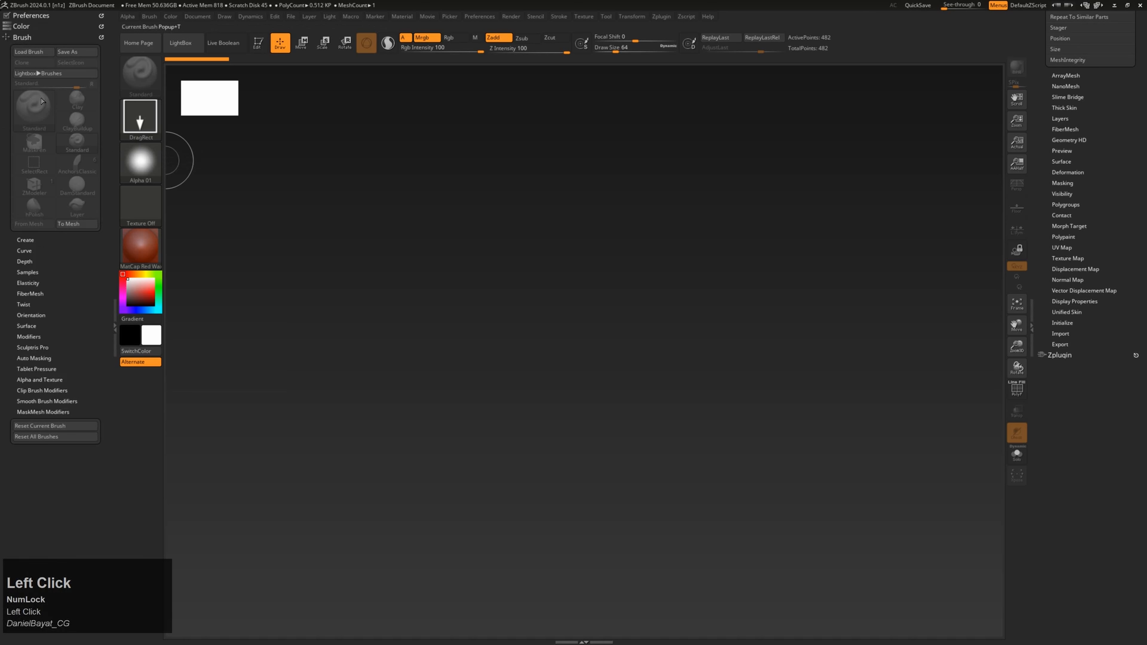
left_click(27, 25)
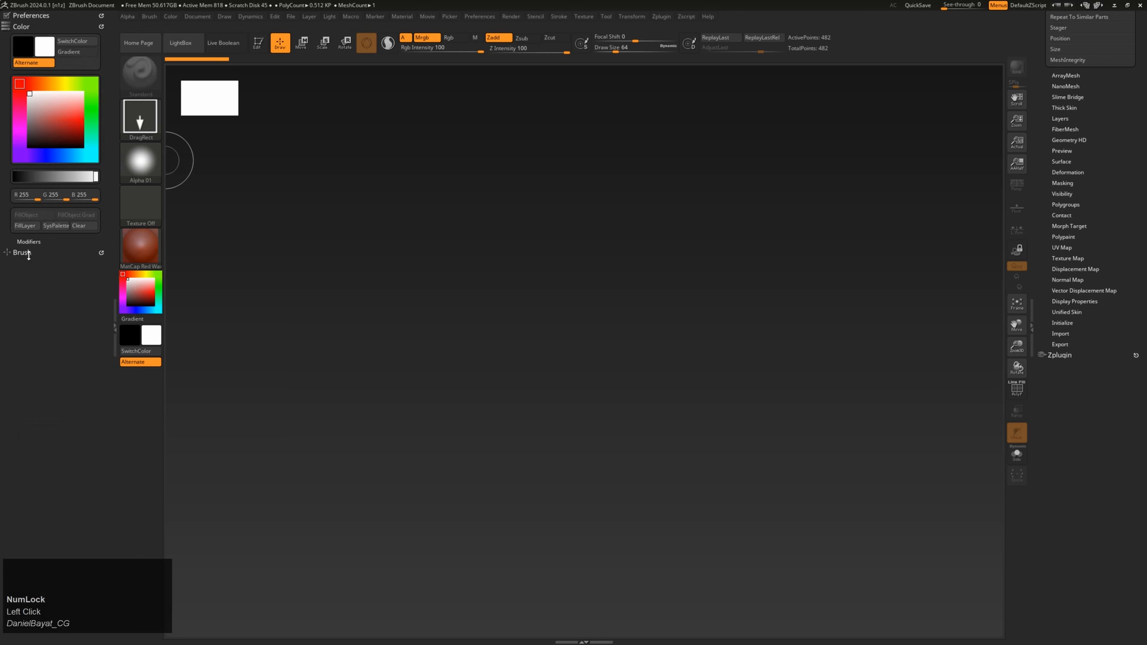
left_click(28, 253)
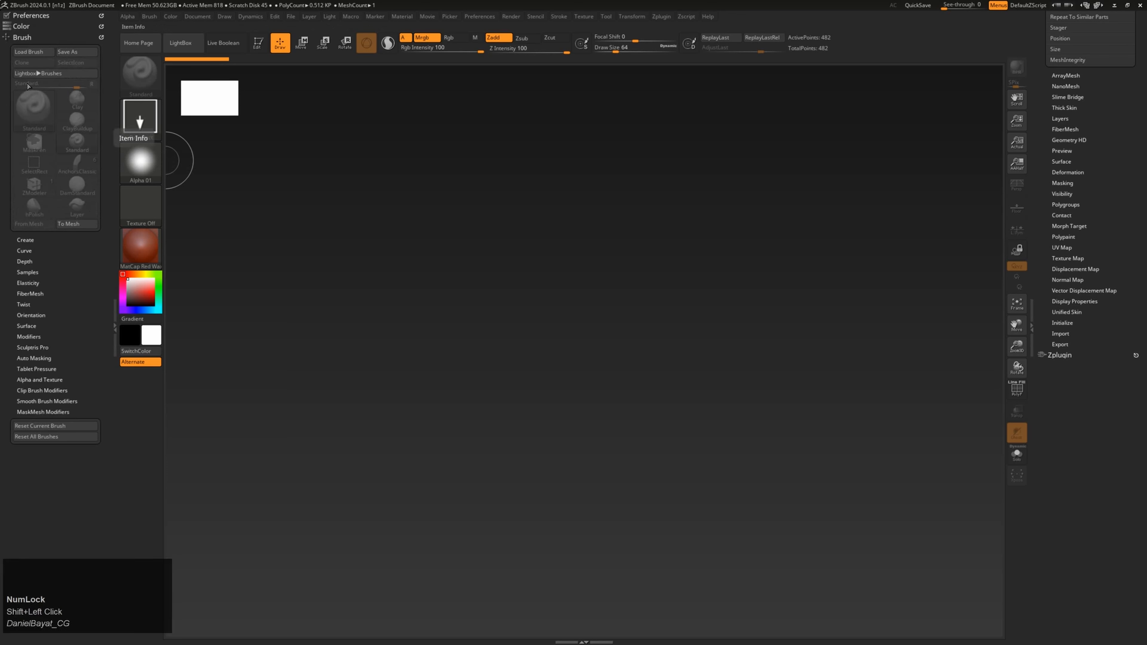
left_click(27, 27)
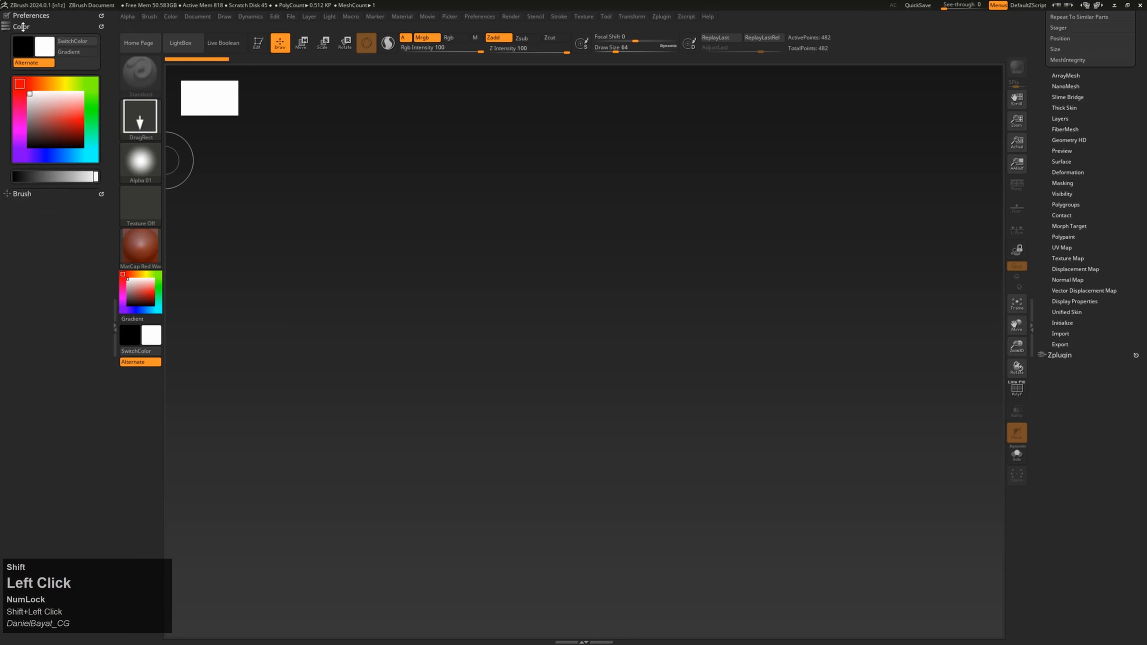
Step: Turn off Left Tray in the Interface Palettes preferences, collapse Preferences, and expand Color and Brush together in the left tray
left_click(35, 17)
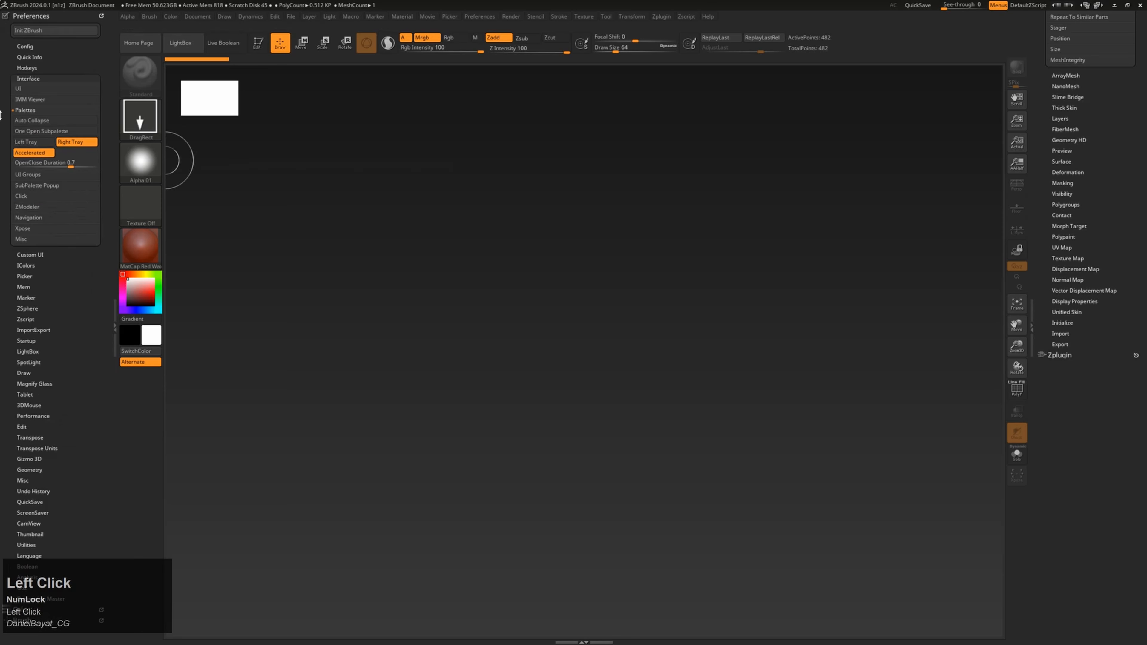
left_click(31, 16)
left_click(27, 26)
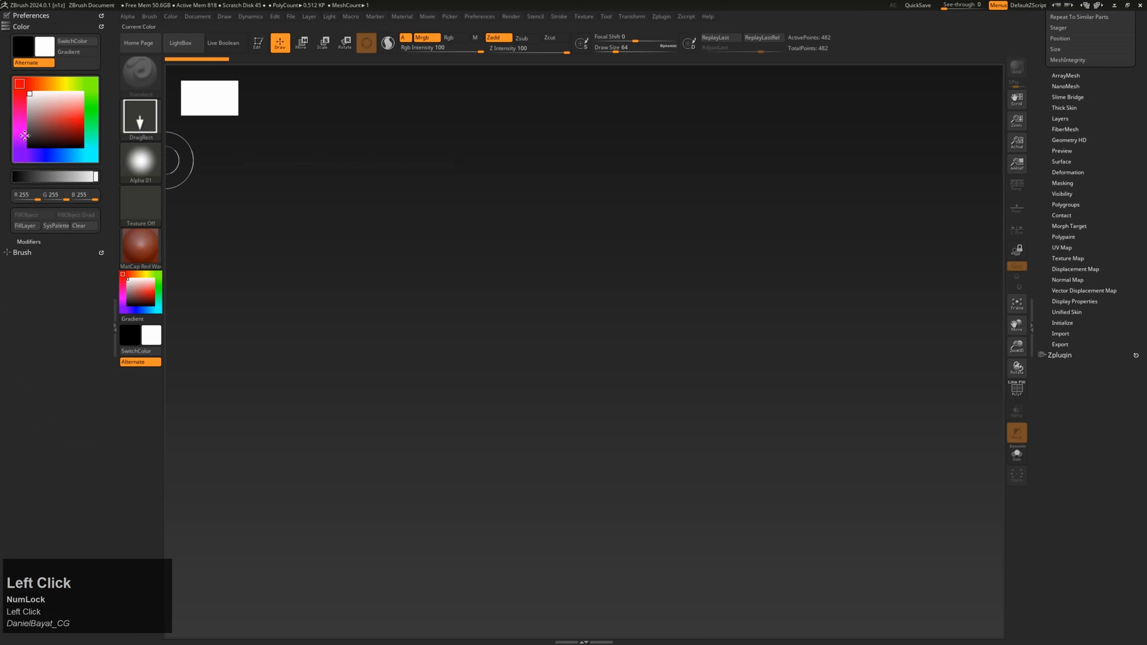
left_click(22, 252)
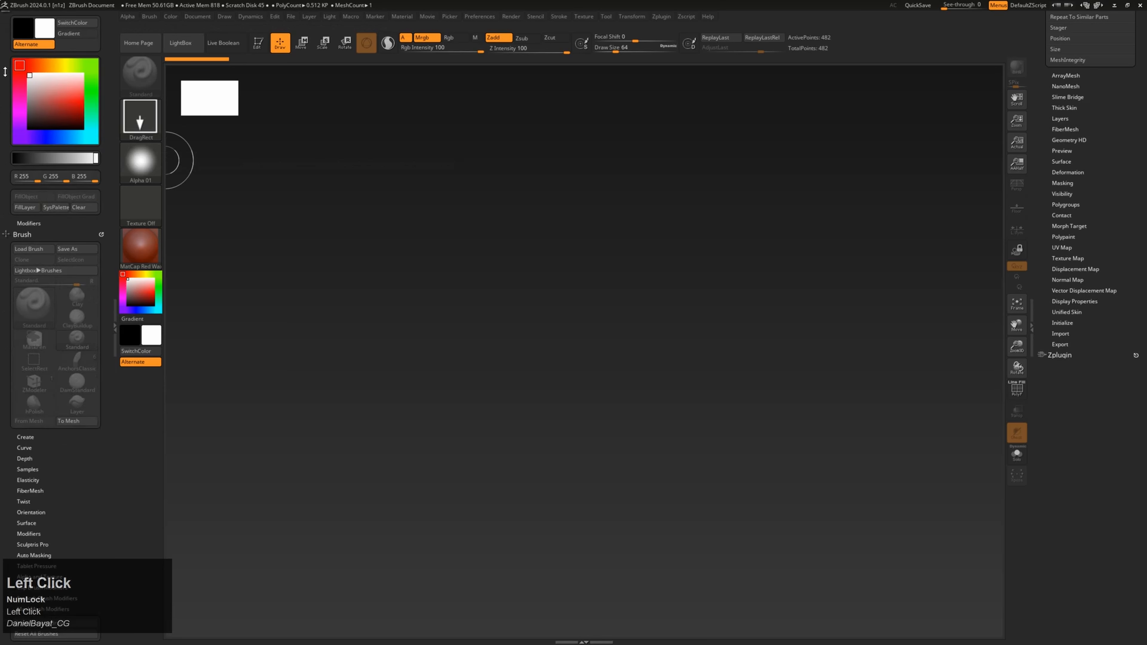
left_click_drag(5, 71, 5, 38)
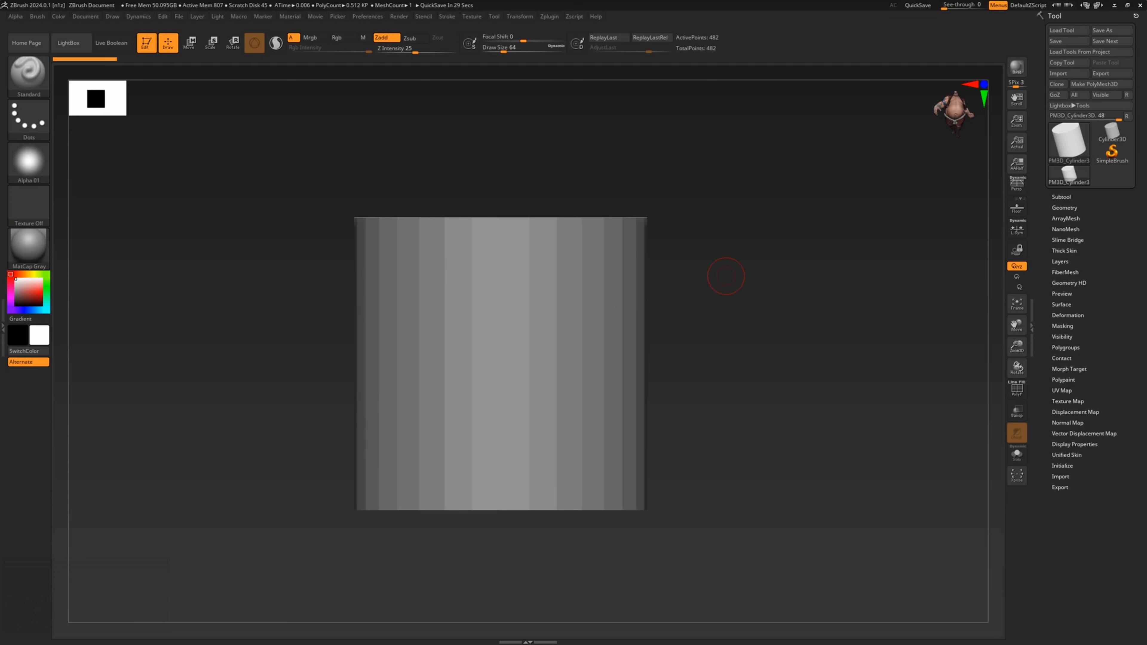
scroll(726, 276, "down", 2)
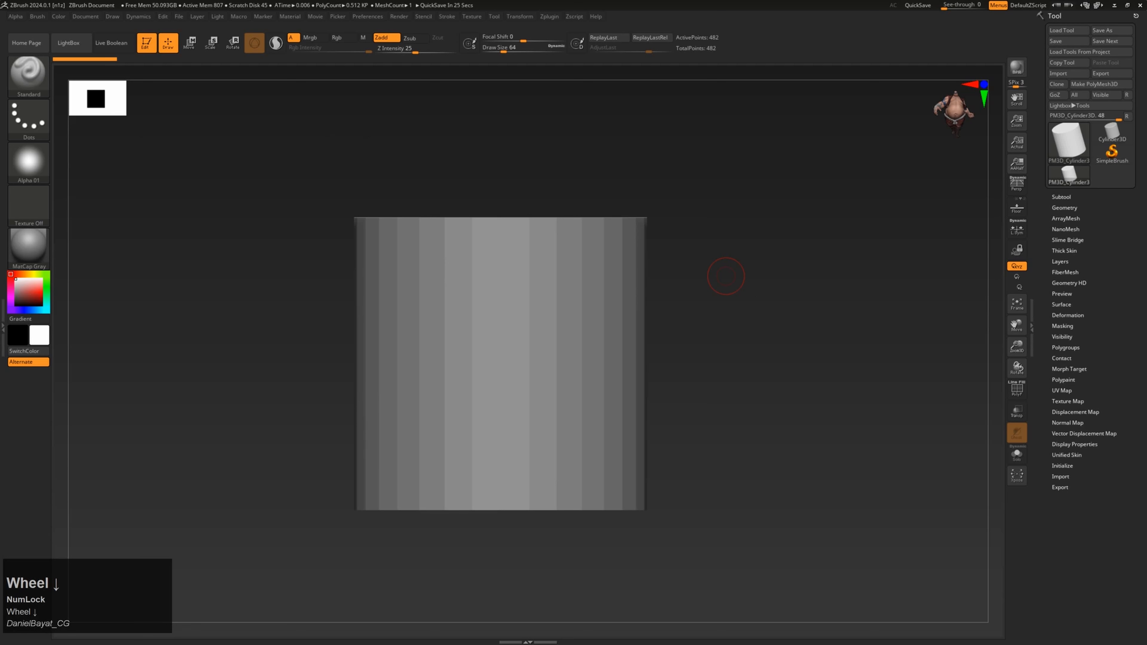
scroll(725, 276, "down", 1)
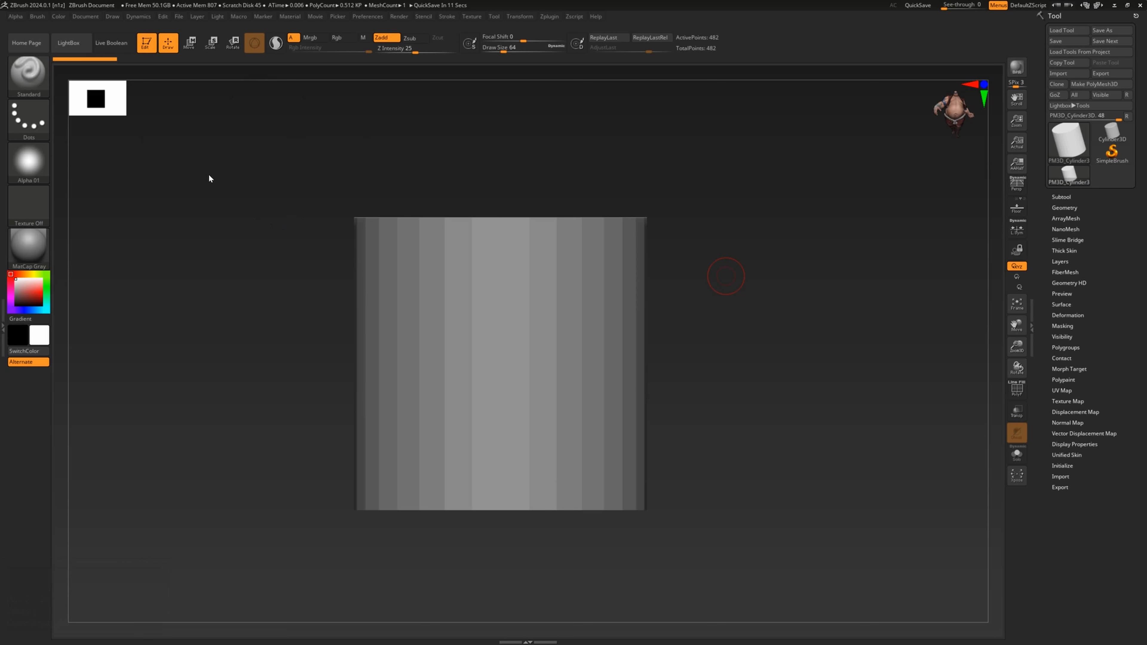
Step: Start saving the project under a new file name, then cancel the save dialog
left_click(181, 18)
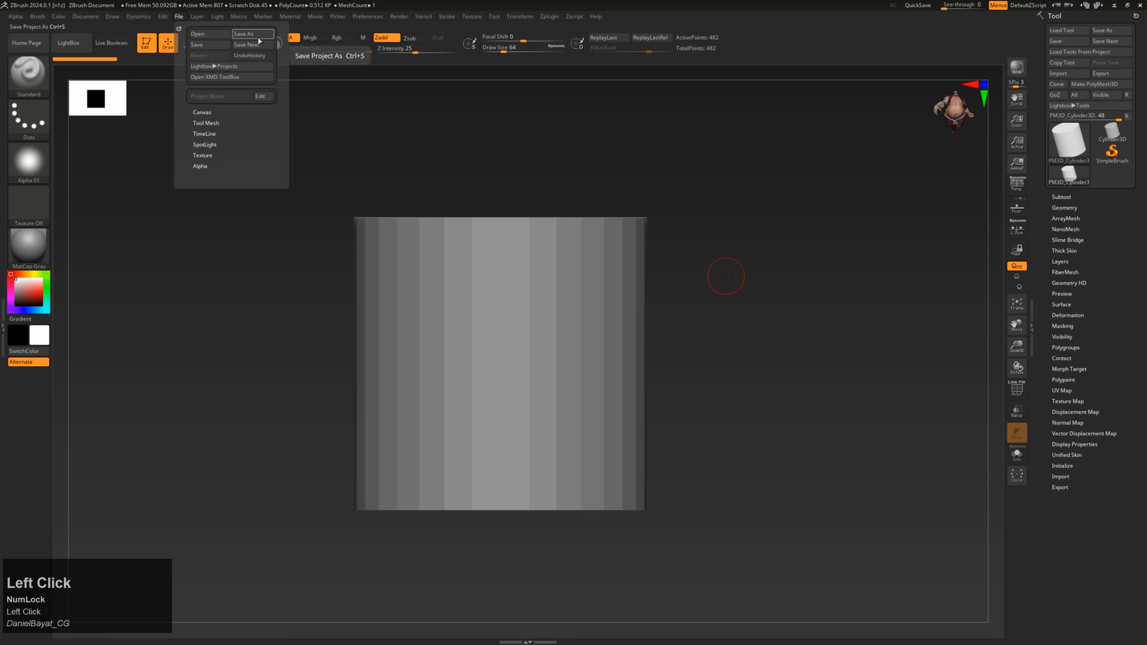
left_click(259, 39)
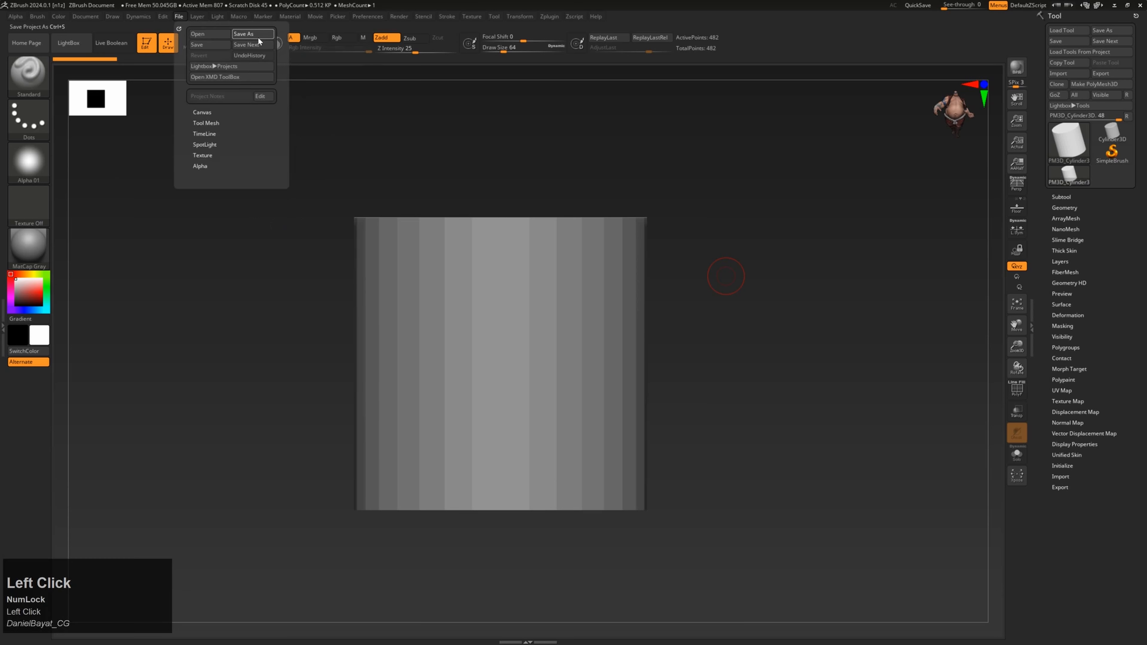
left_click_drag(246, 9, 529, 174)
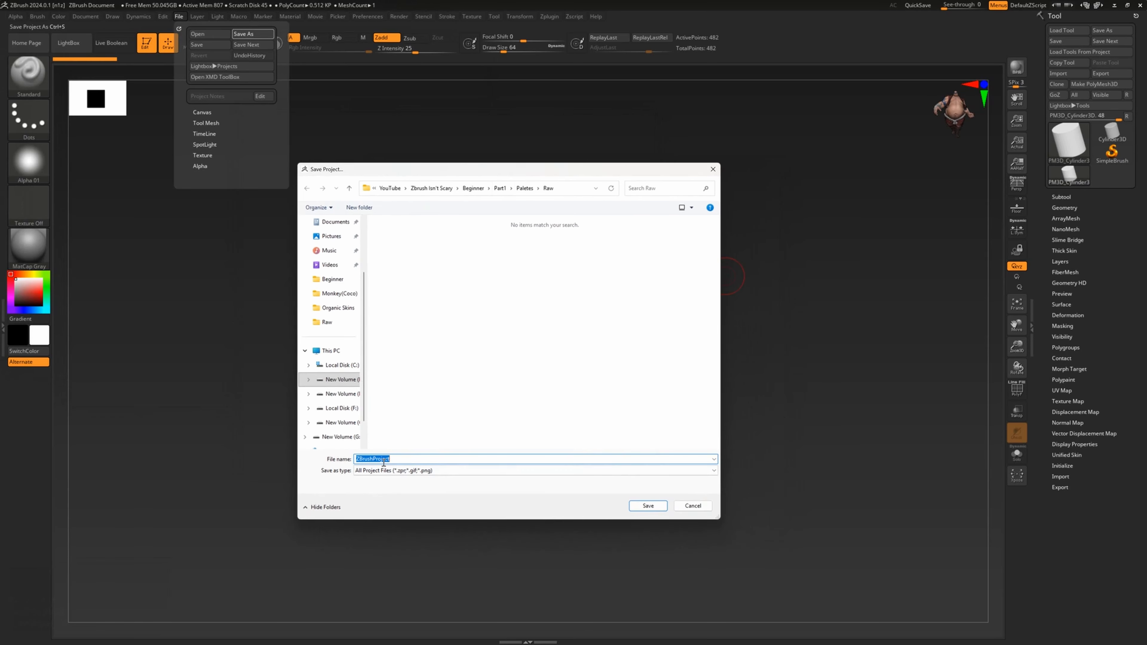
type("Sna")
left_click(692, 506)
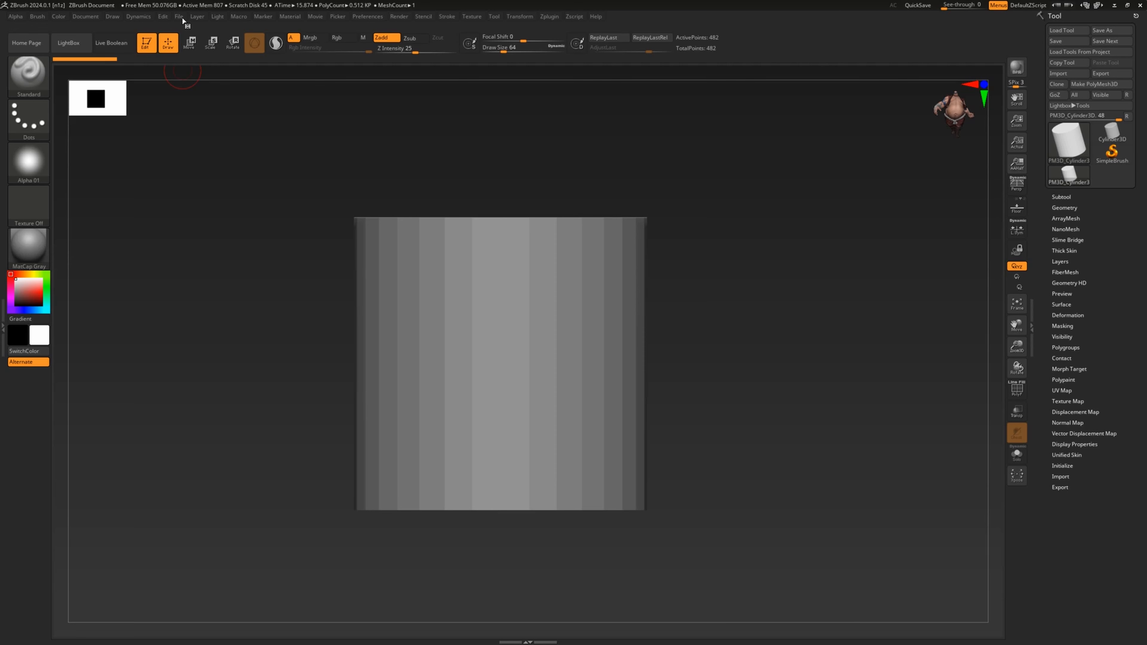
Step: Append a sphere subtool to the cylinder and move it up with the gizmo to the cylinder's top end
scroll(183, 20, "up", 1)
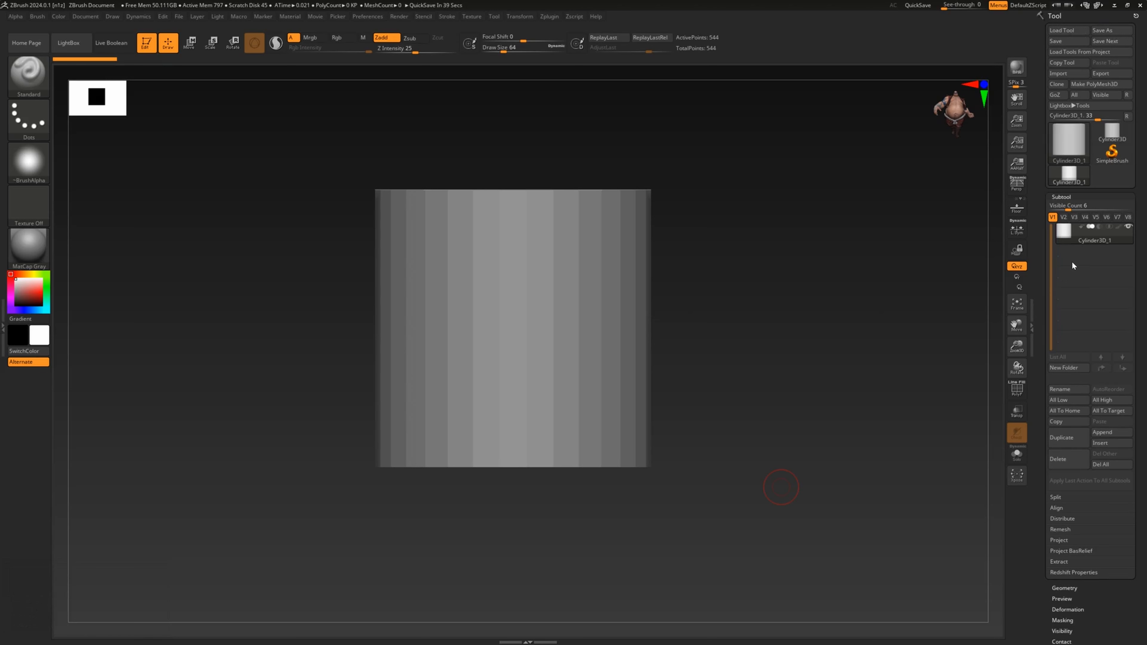
left_click(1110, 434)
left_click(801, 454)
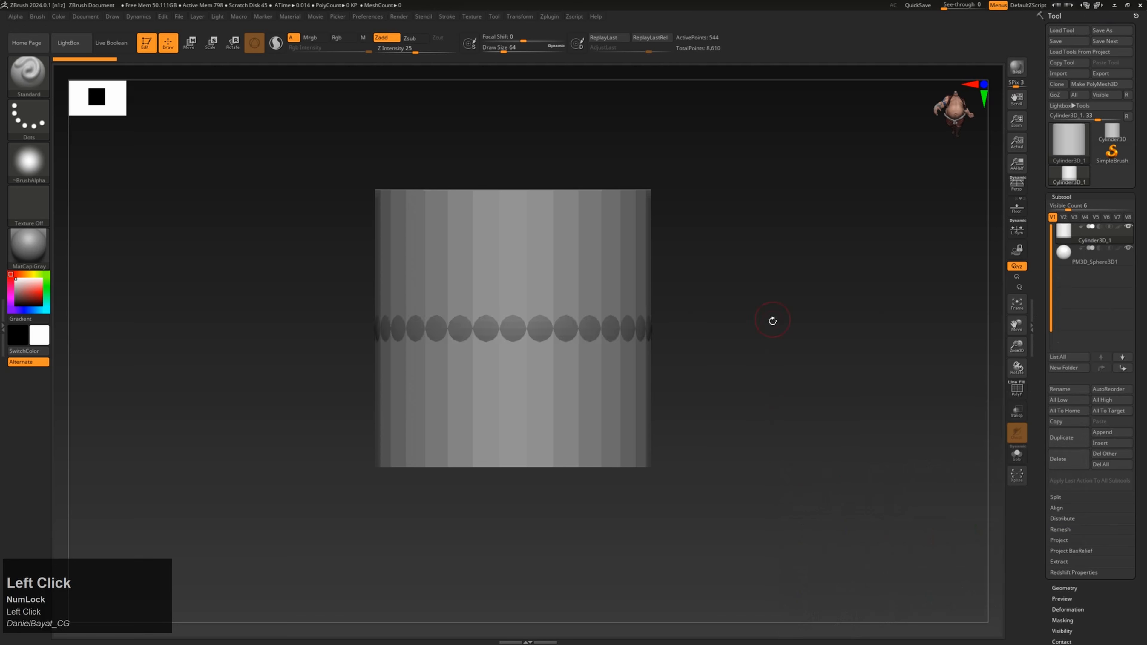
key("w")
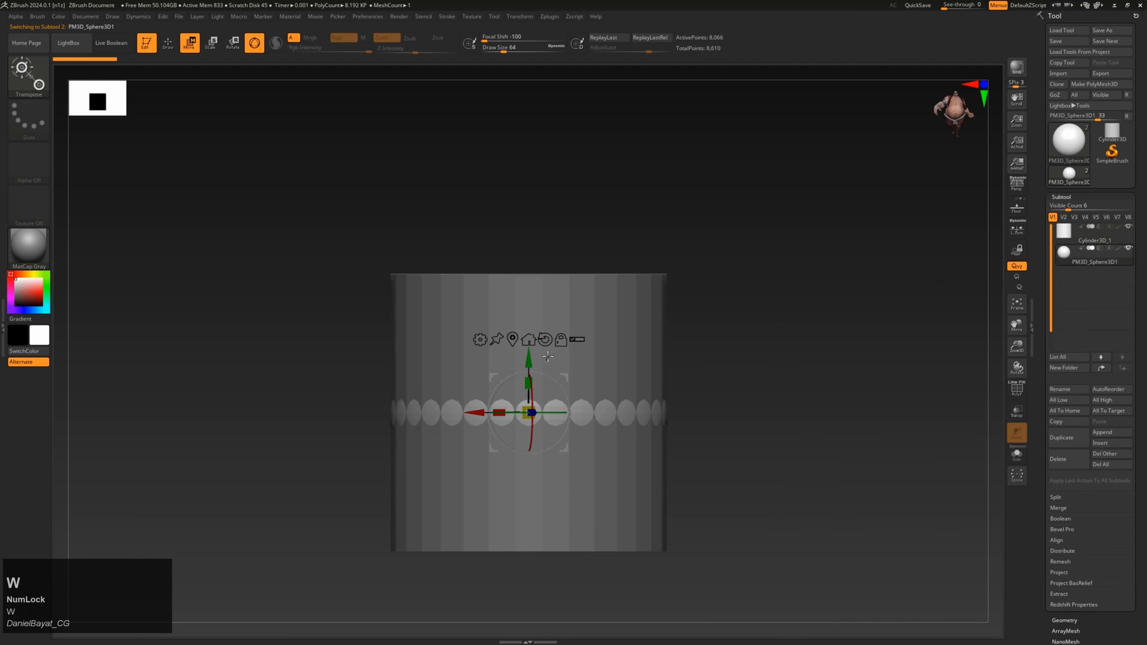
left_click_drag(528, 361, 528, 166)
left_click_drag(872, 303, 788, 310, "alt")
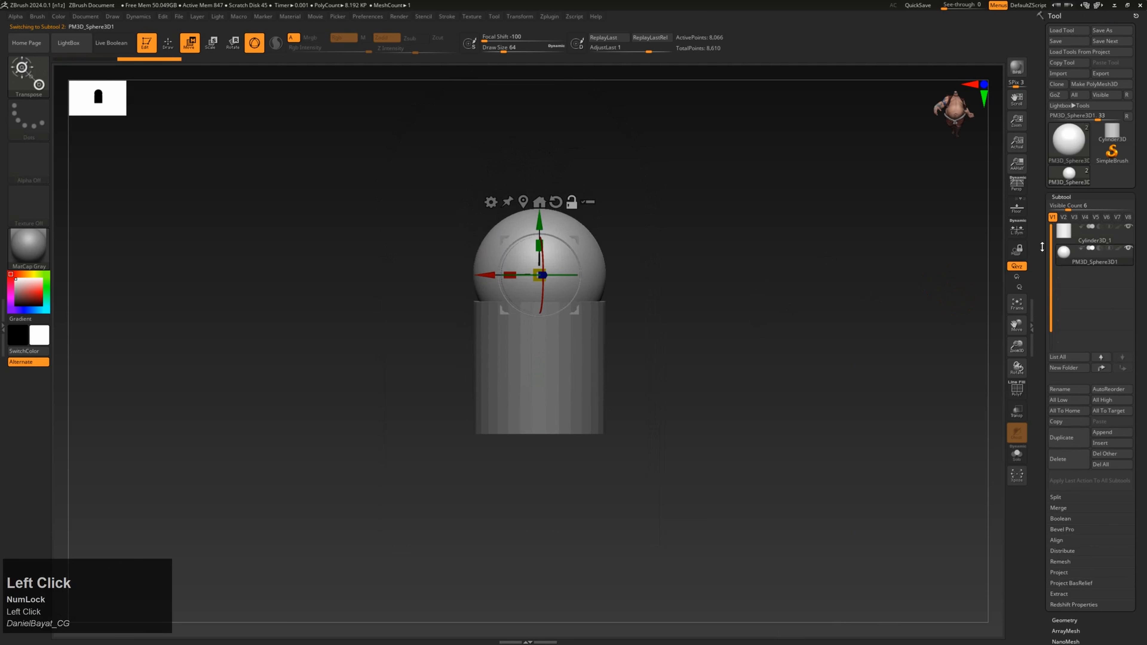
left_click(1106, 31)
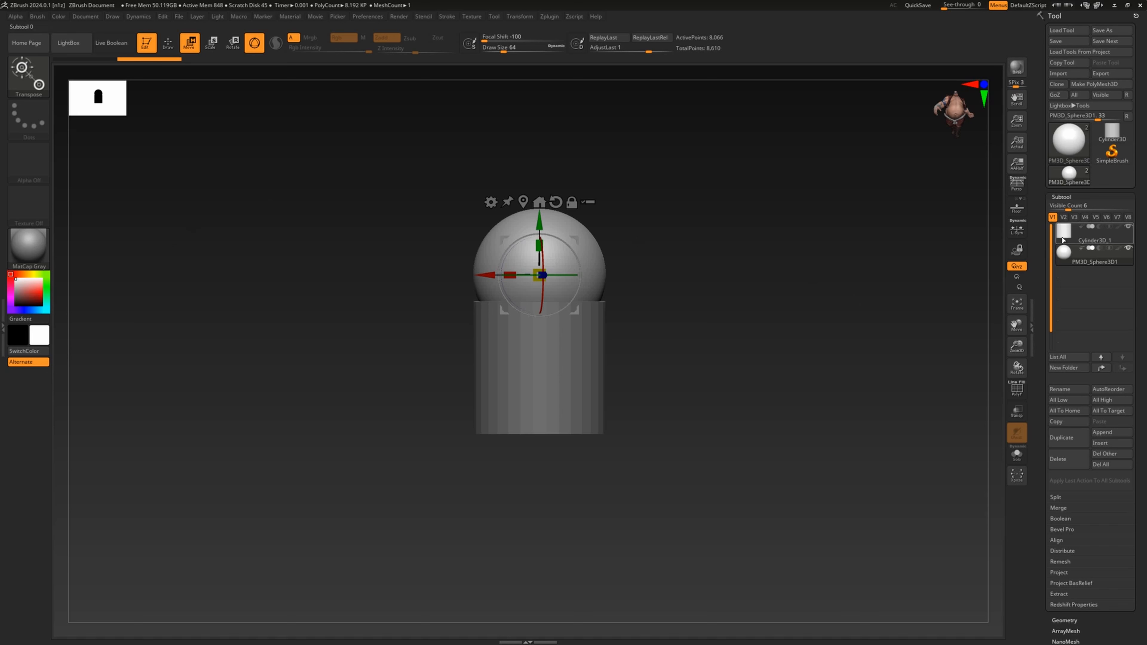
mouse_move(1065, 240)
left_click(543, 334)
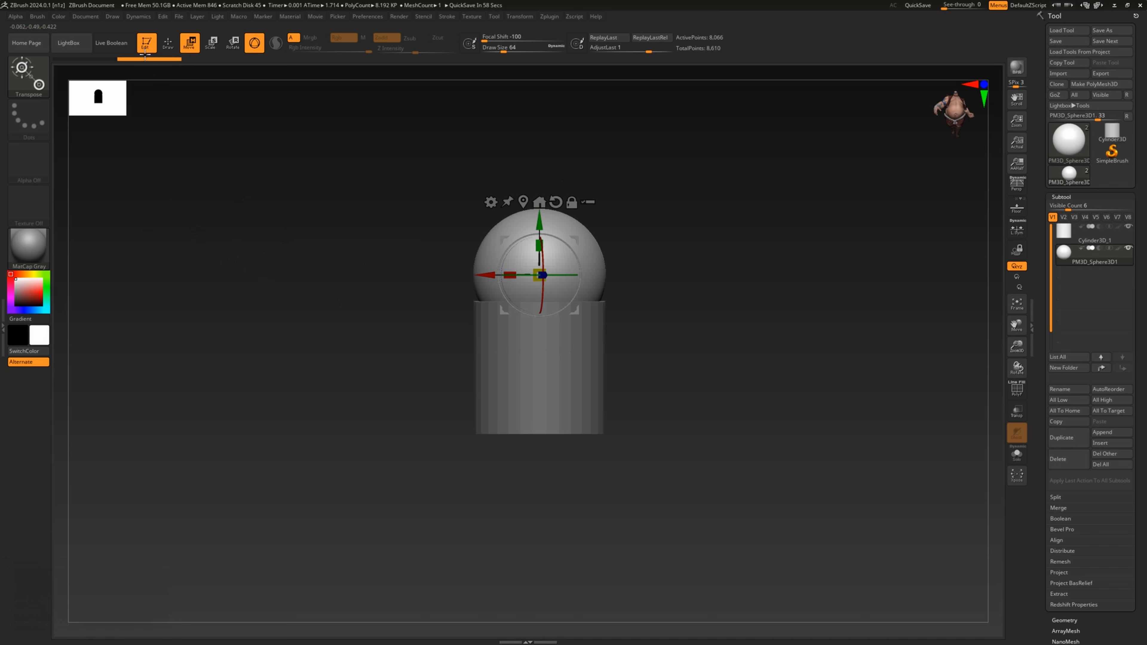
Step: Start saving the canvas as a ZBrush document instead of the active tool, then cancel the save dialog
left_click(90, 17)
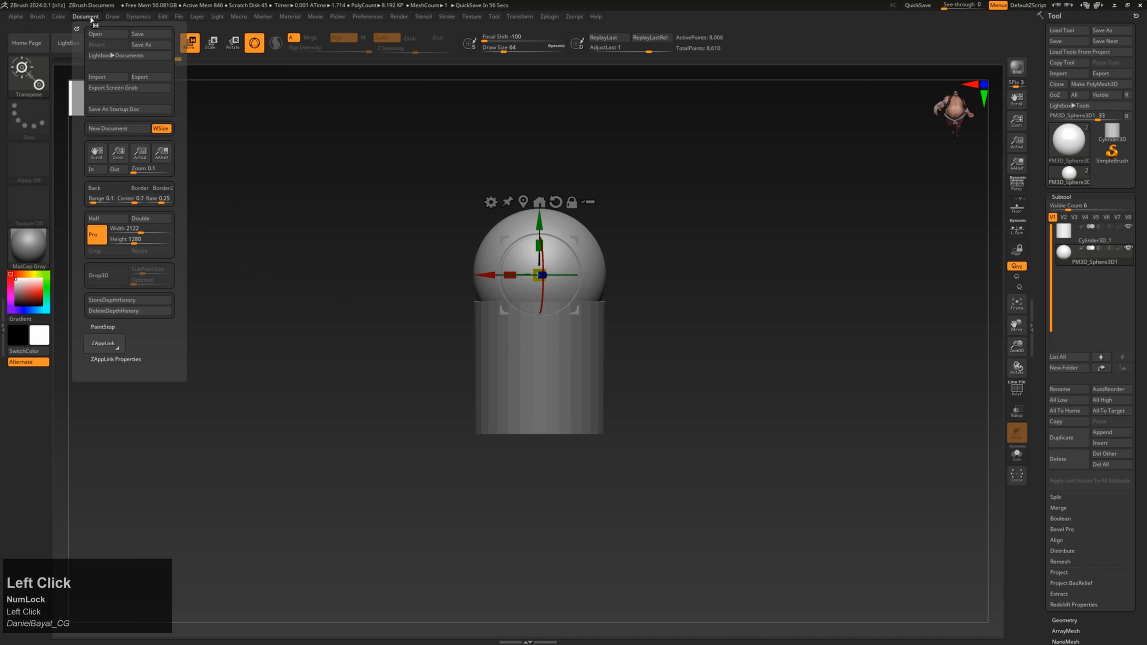
left_click(151, 45)
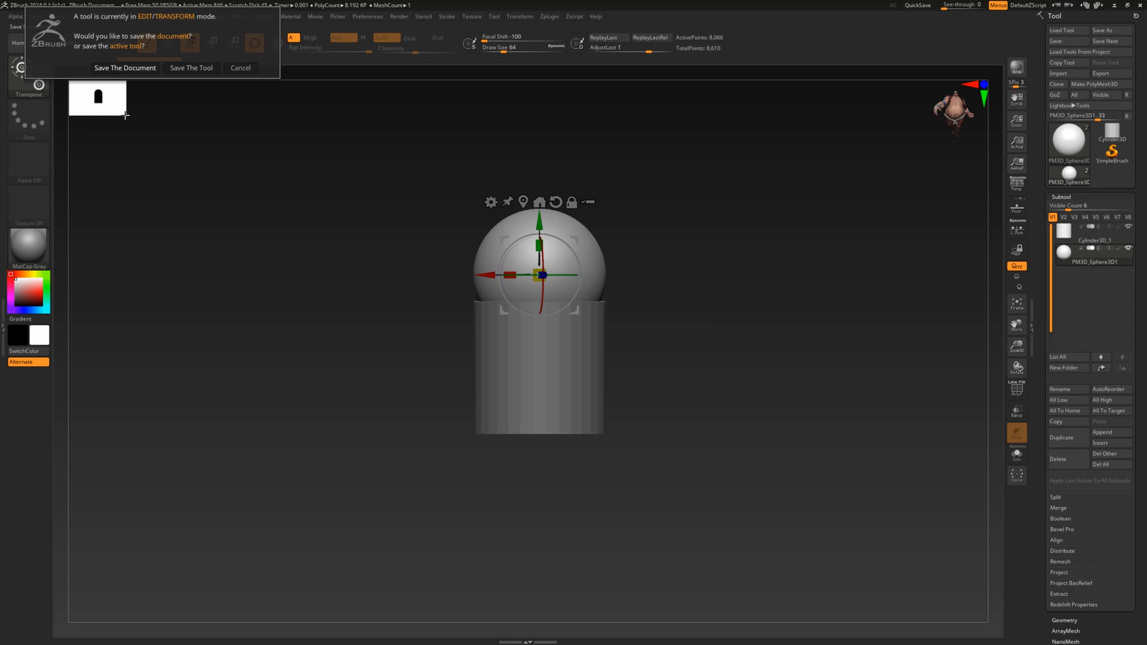
left_click(143, 68)
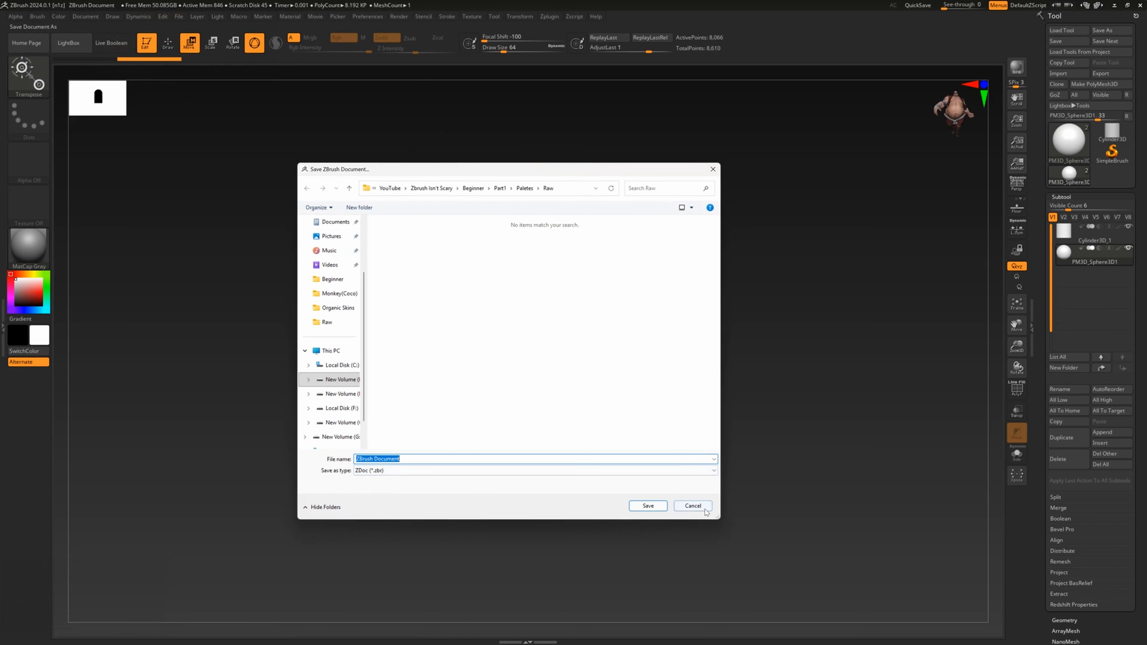
left_click(692, 506)
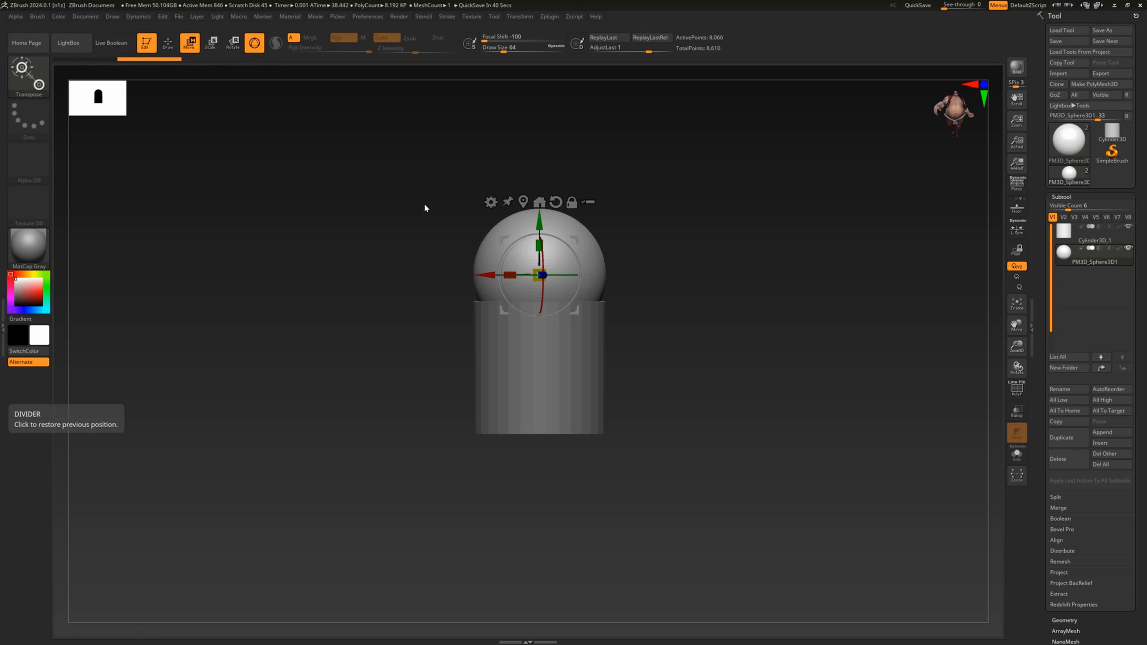
Step: Expand the QuickSave preferences, open Maximum Duration for editing, and set Rest Duration to 11 minutes
left_click(381, 18)
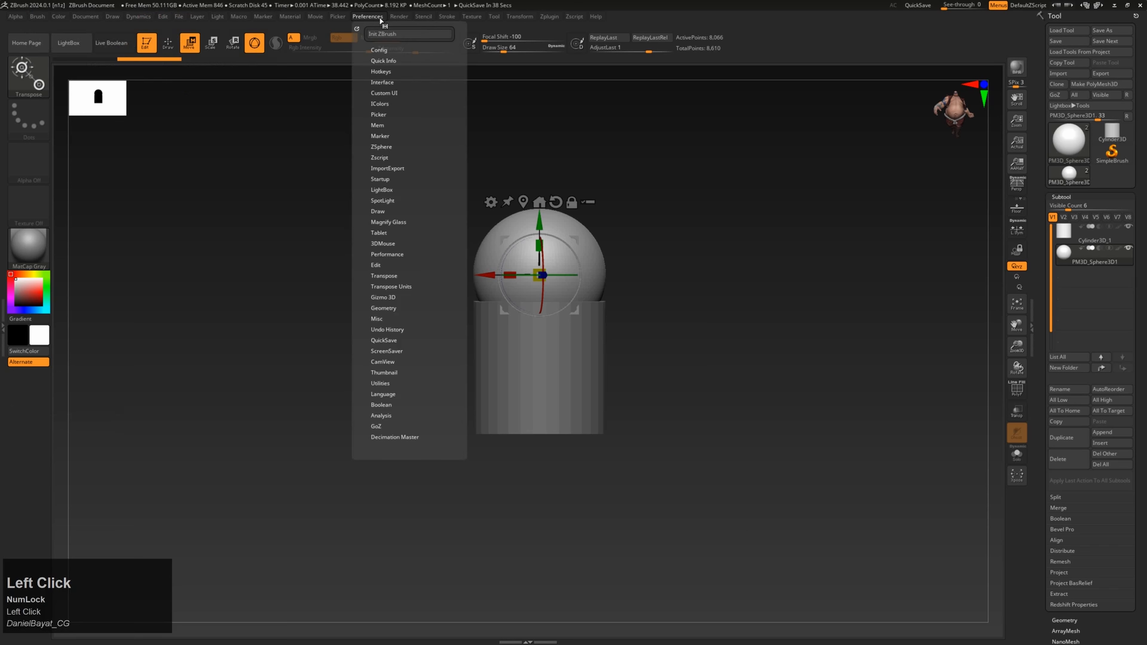
left_click(392, 340)
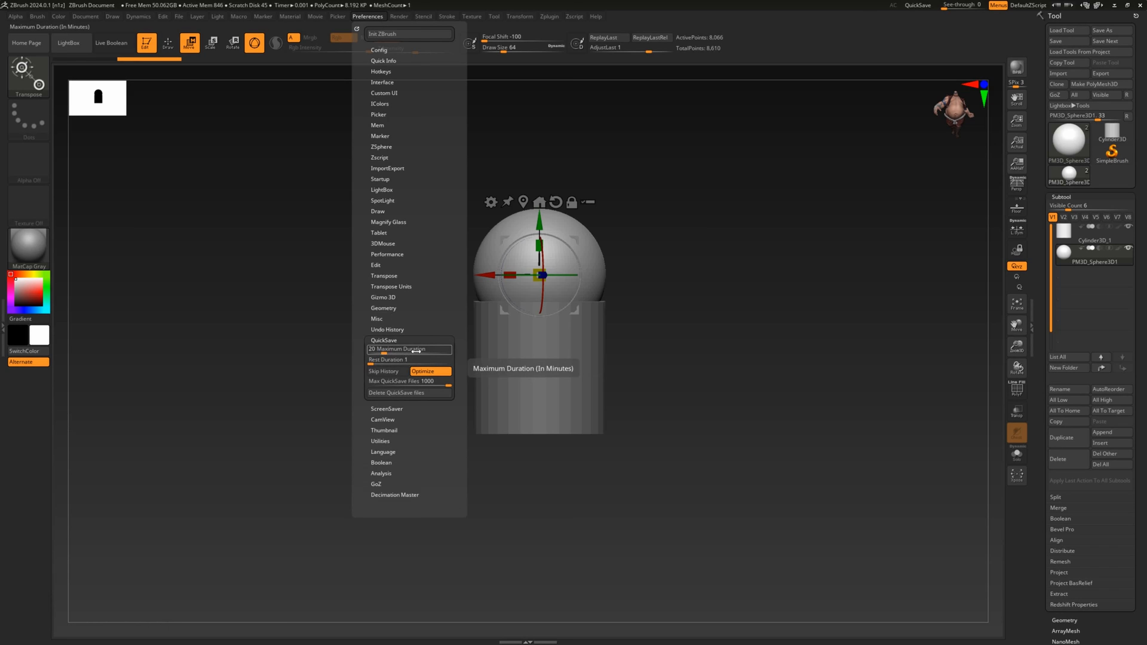
left_click(383, 351)
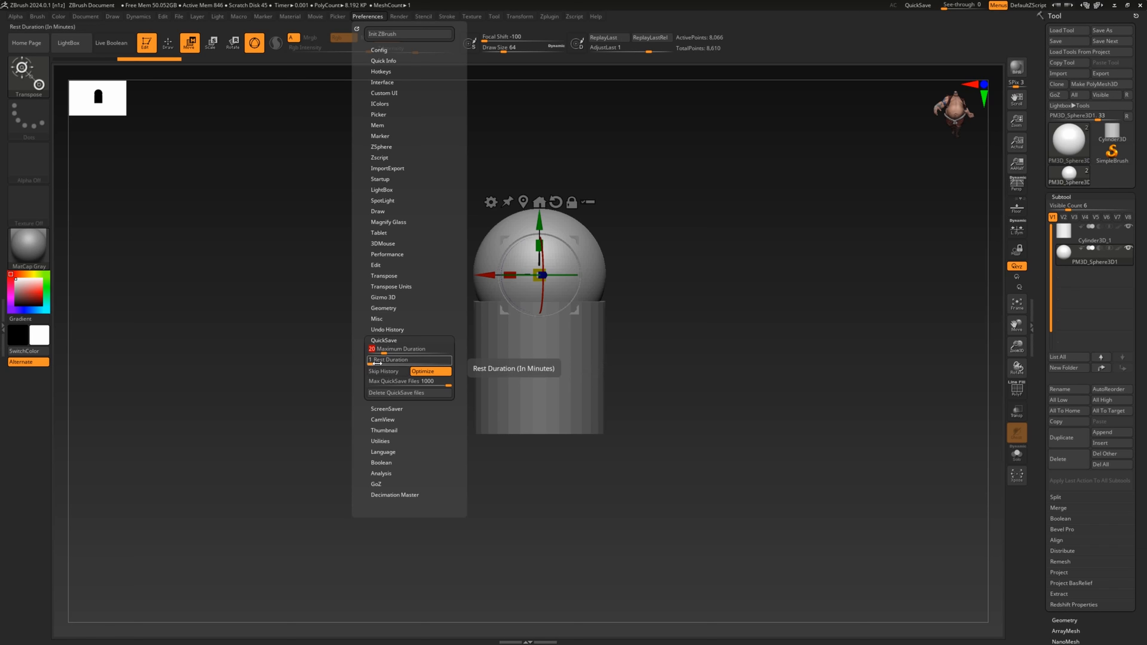
left_click_drag(377, 363, 381, 368)
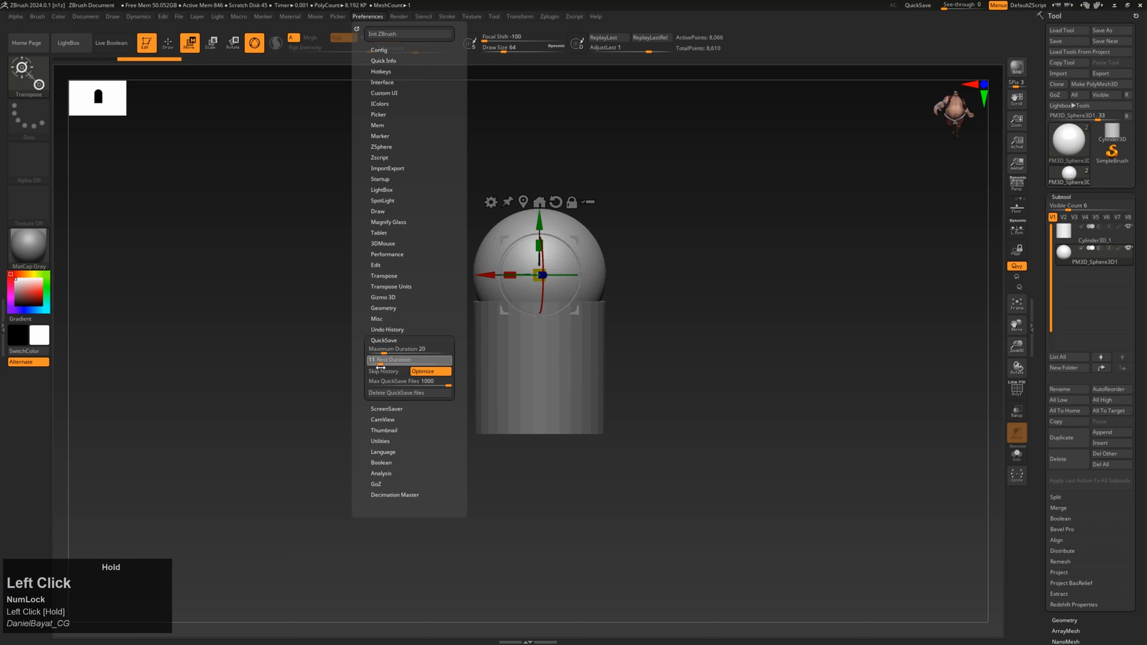
Step: Set the QuickSave Maximum Duration to 59 minutes and look over the Config section of the preferences
left_click(384, 351)
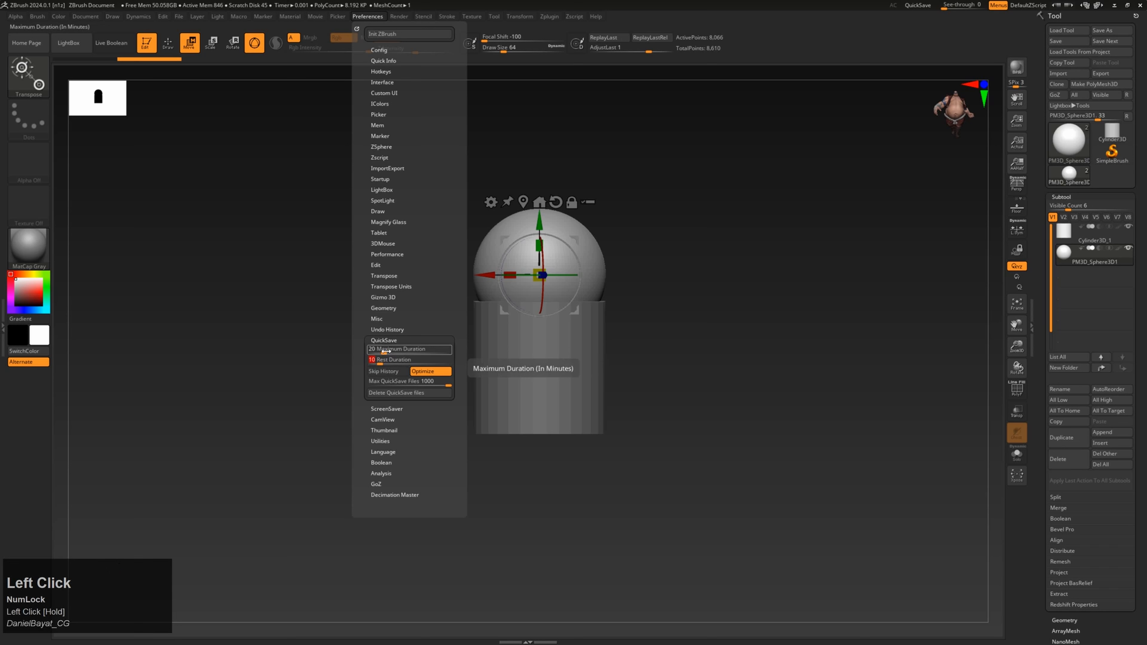
left_click_drag(384, 352, 394, 353)
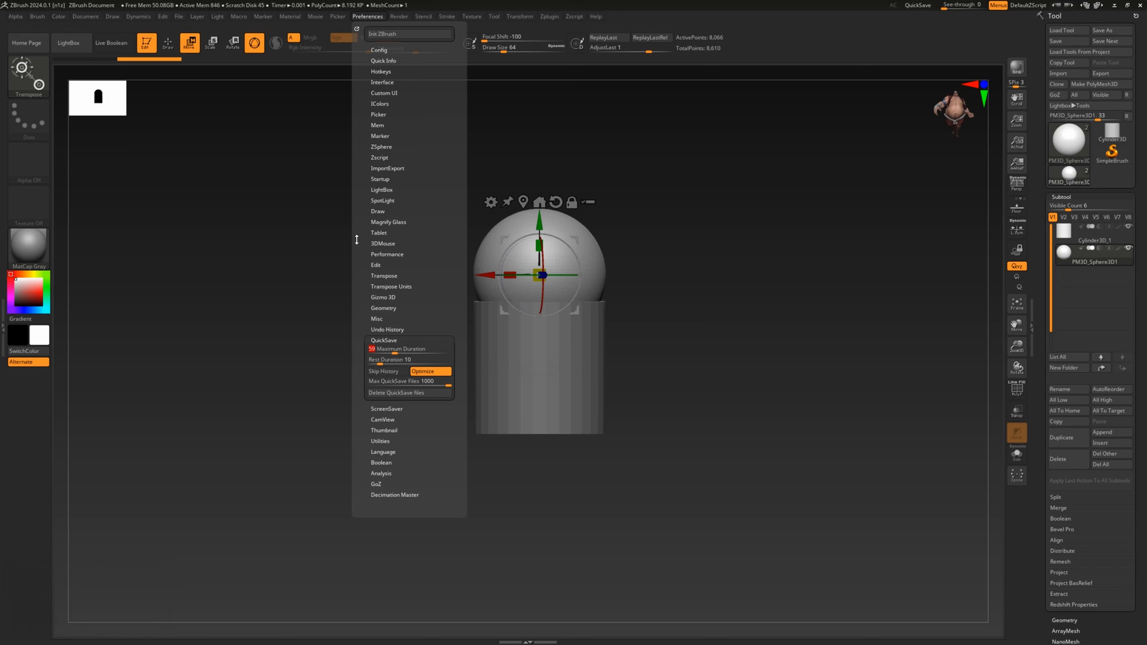
left_click(378, 49)
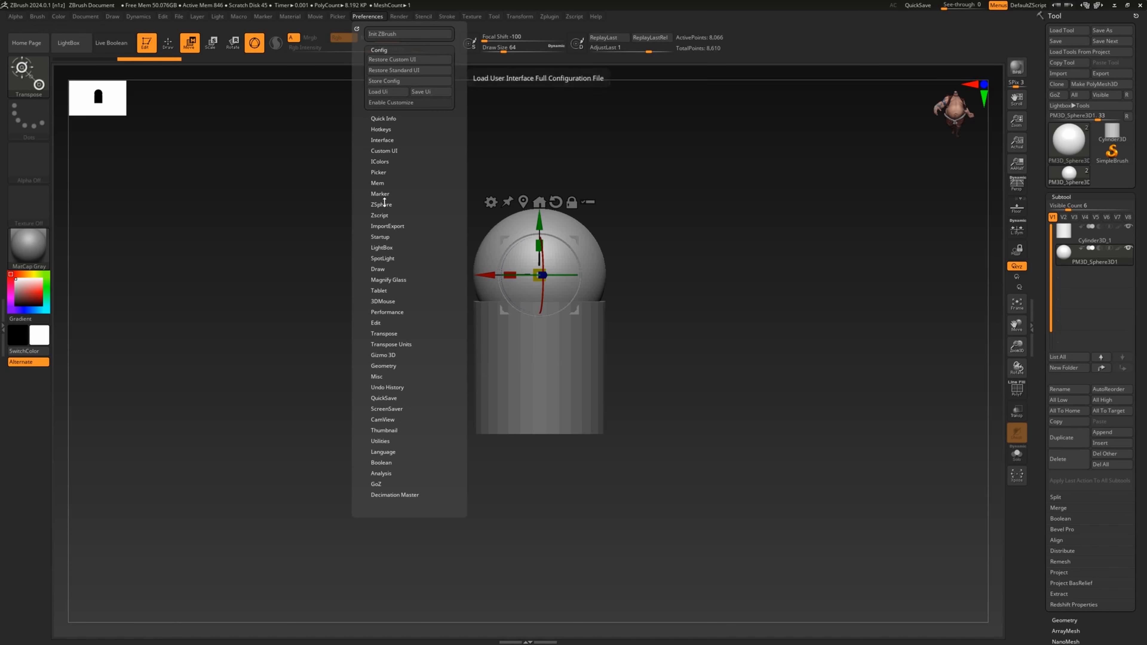
left_click(394, 397)
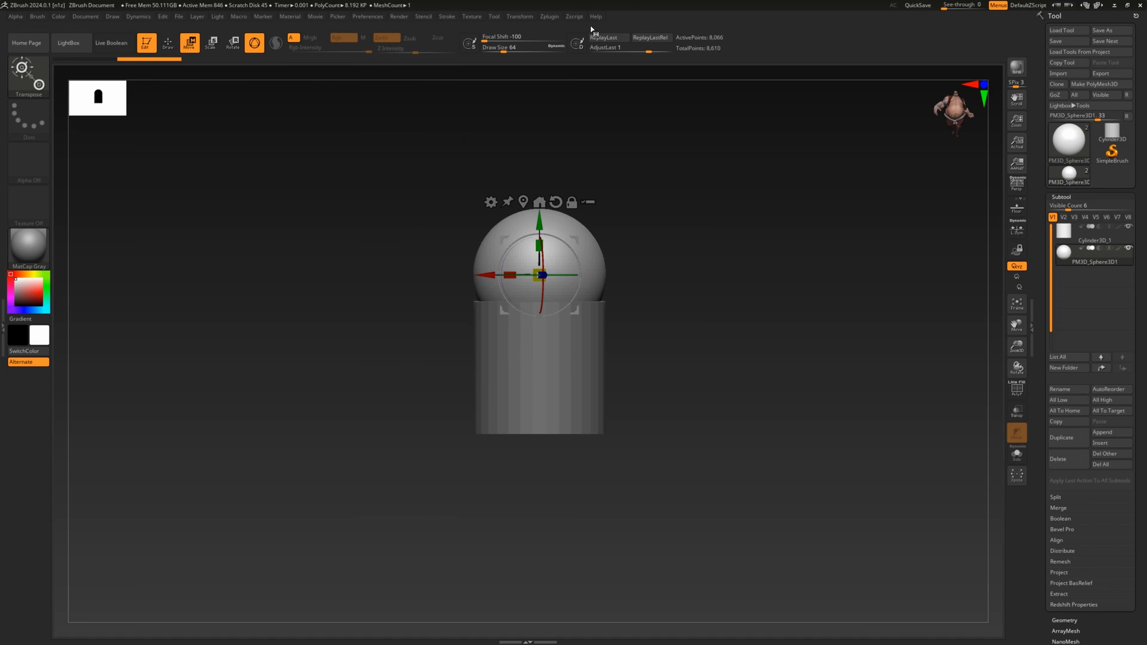
left_click(39, 18)
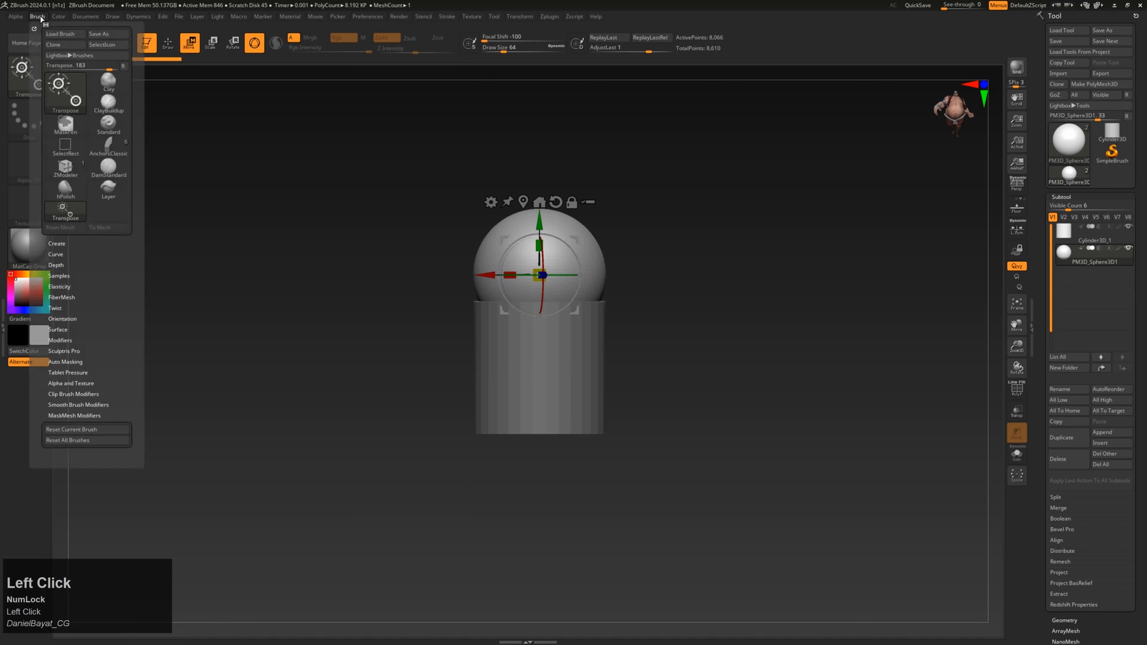
left_click(81, 18)
left_click(38, 17)
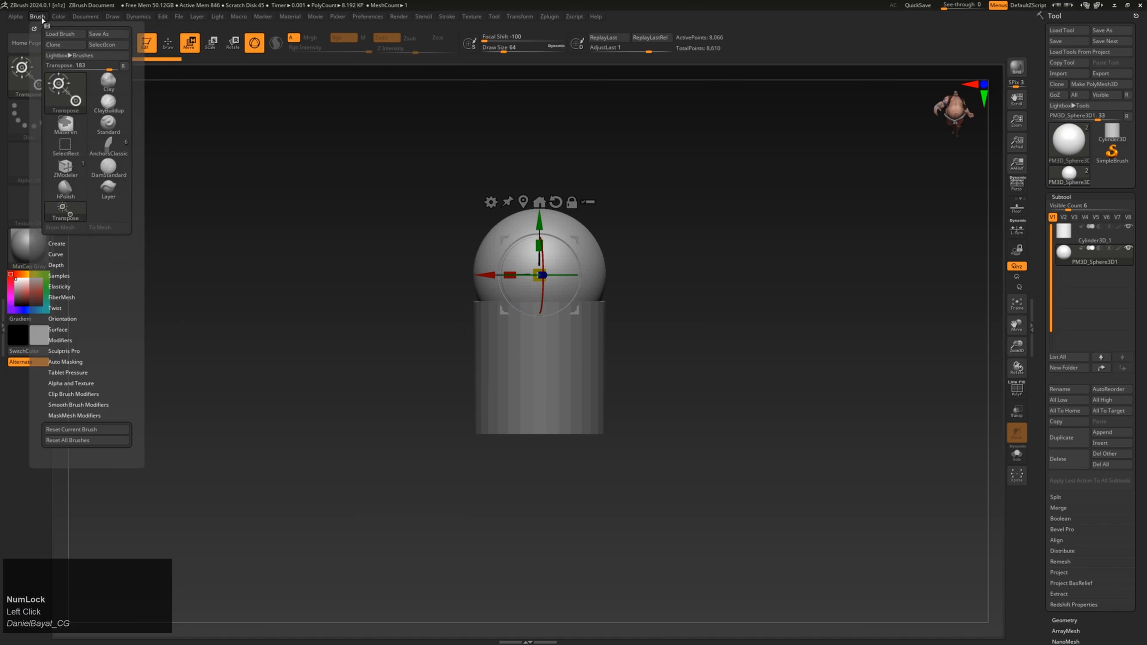
mouse_move(177, 19)
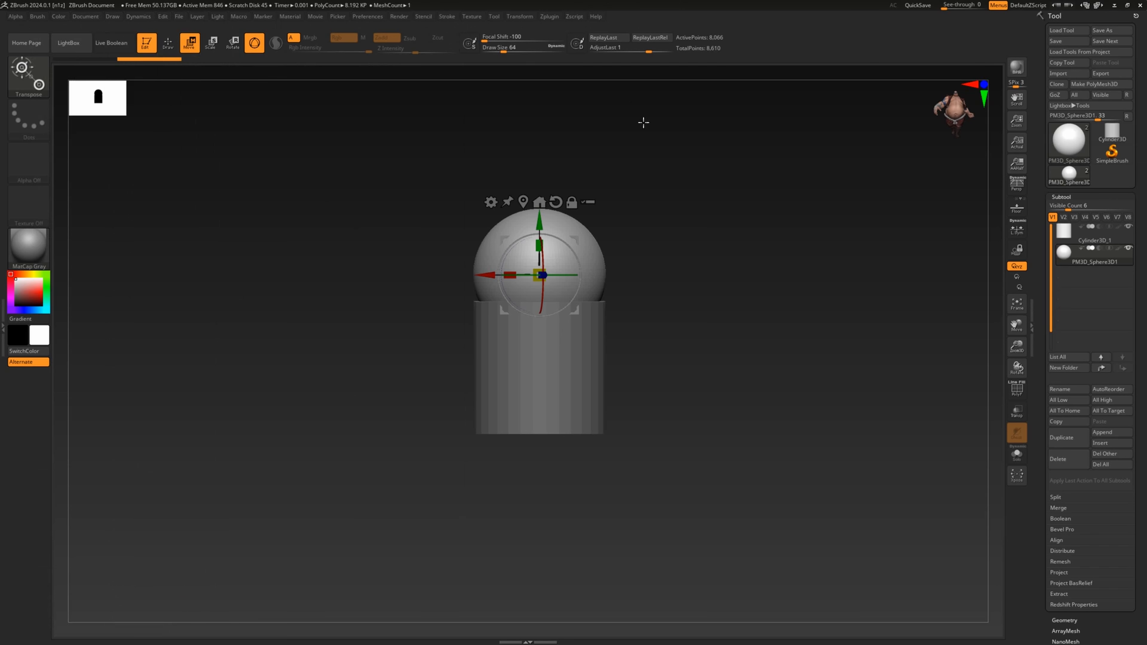
Step: Collapse the QuickSave section in the preferences and close the palette
left_click(367, 17)
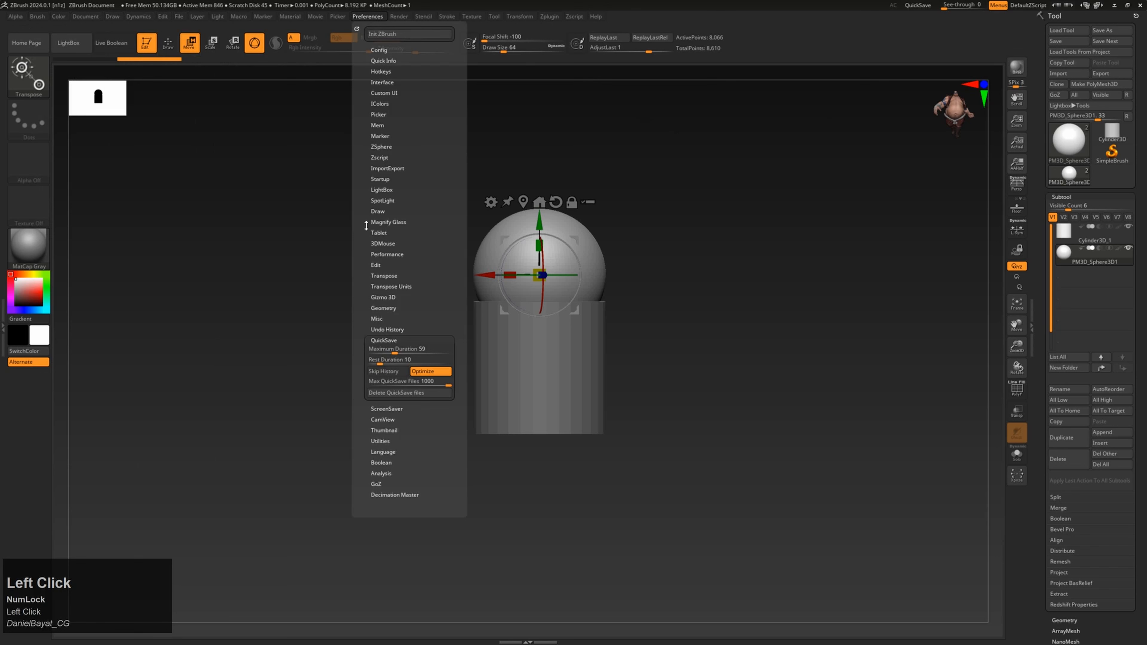
left_click(375, 339)
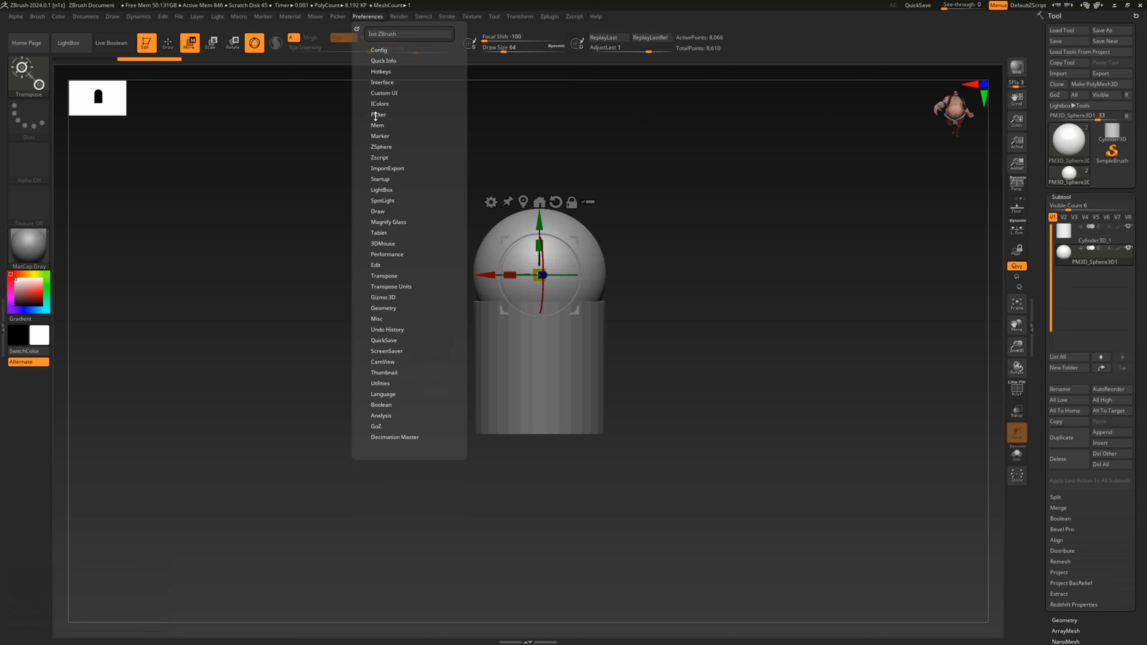
left_click(365, 167)
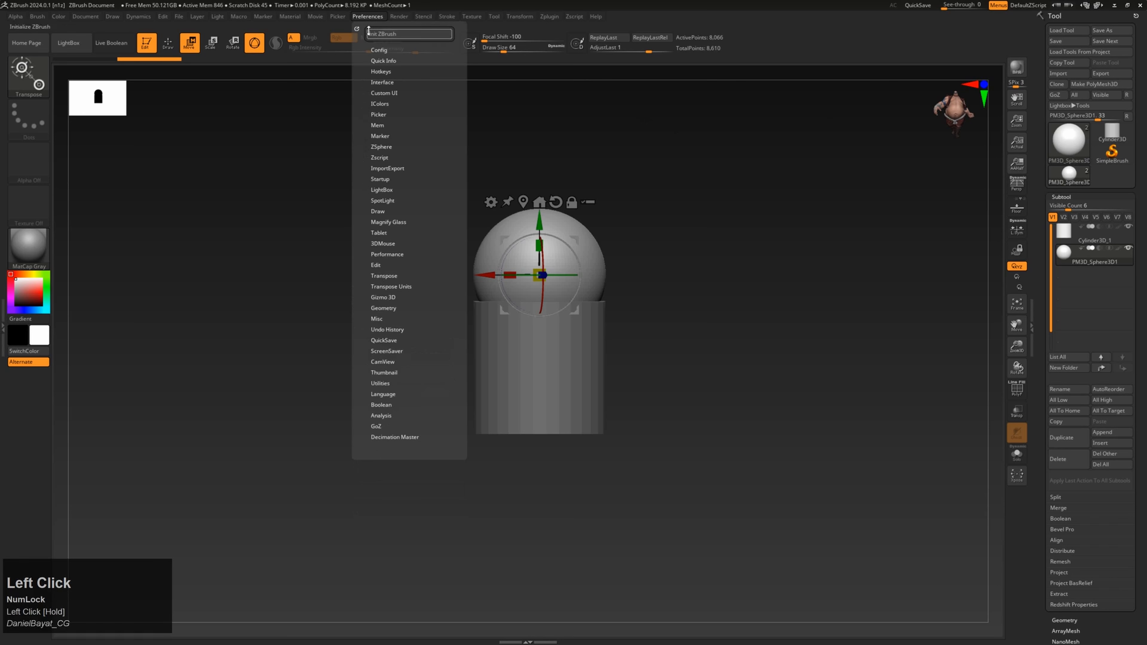
left_click(367, 17)
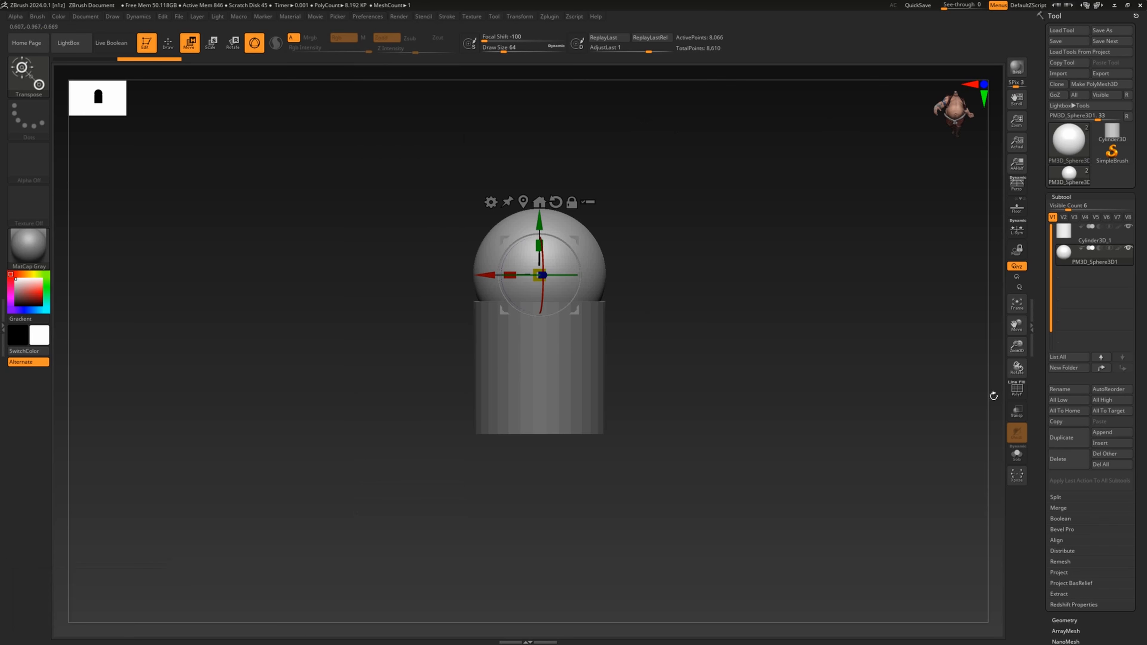
Step: Expand the tool's NanoMesh subpalette while keeping Subtool open, and show the Palettes options in the Interface preferences
left_click_drag(1043, 603, 1022, 540)
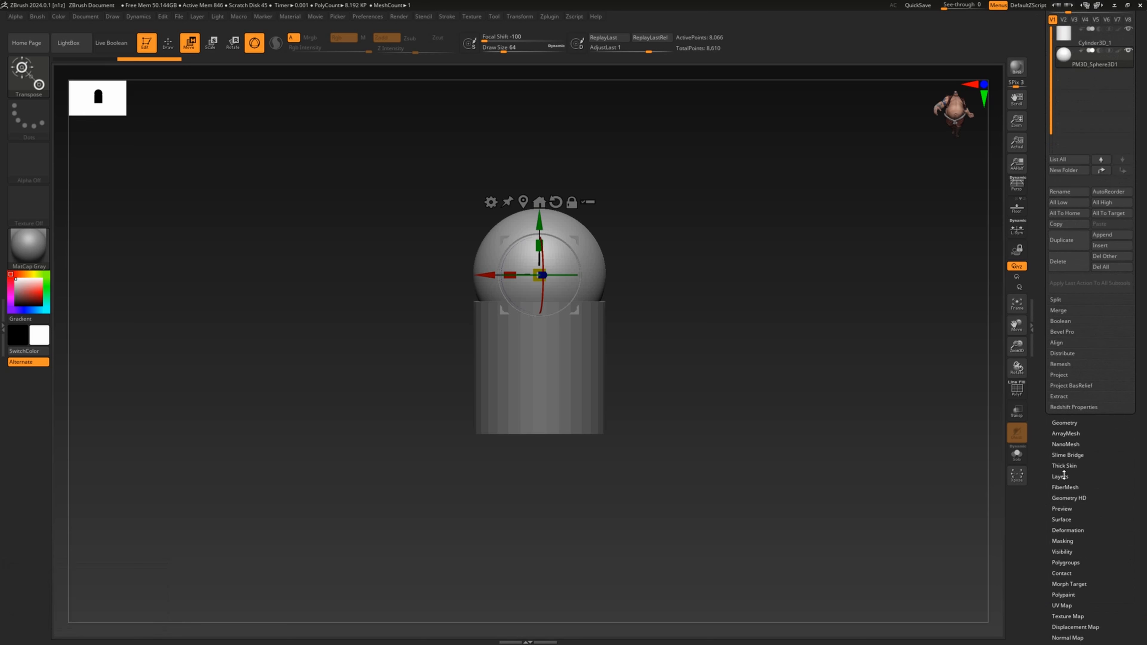
left_click(1073, 444, "shift")
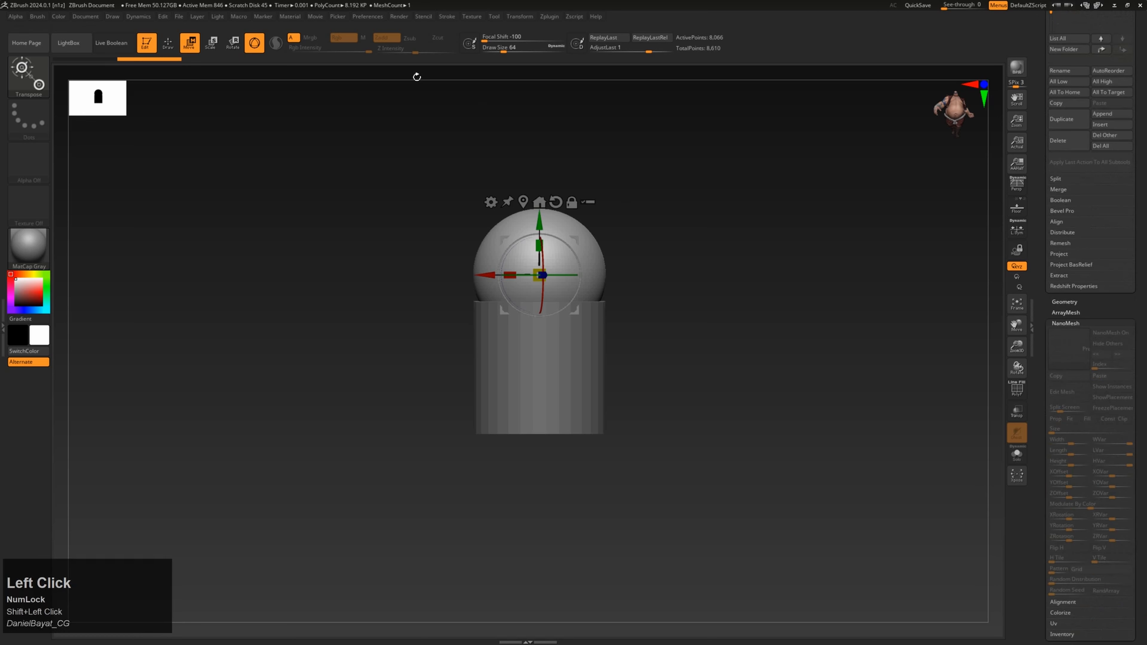
left_click(373, 17)
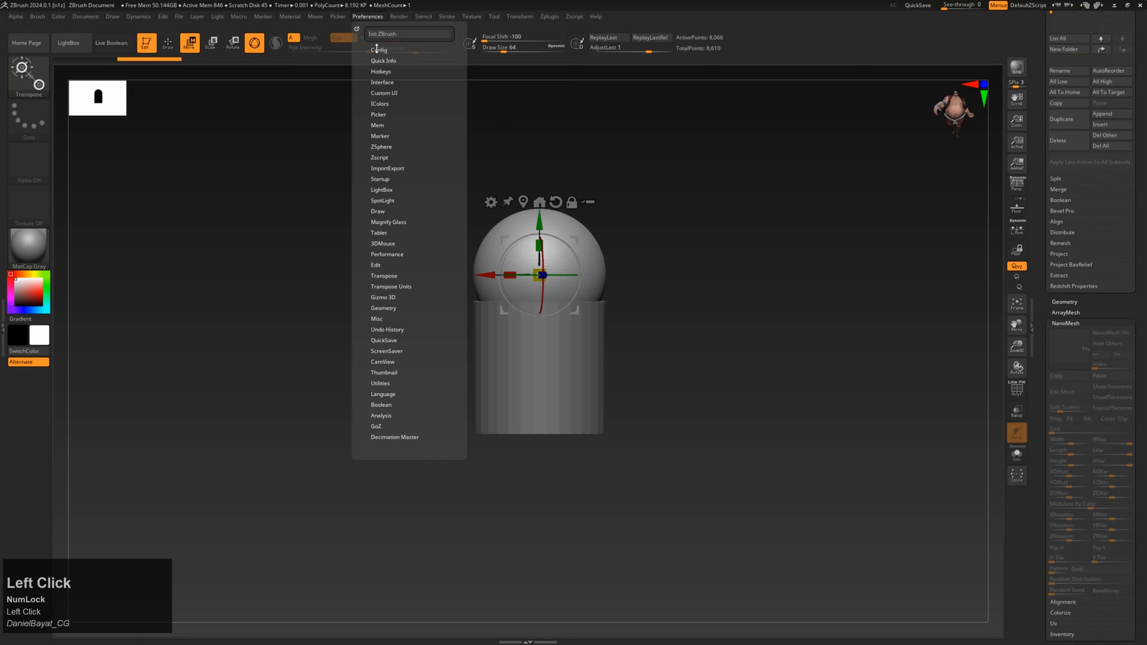
left_click(385, 82)
left_click(379, 114)
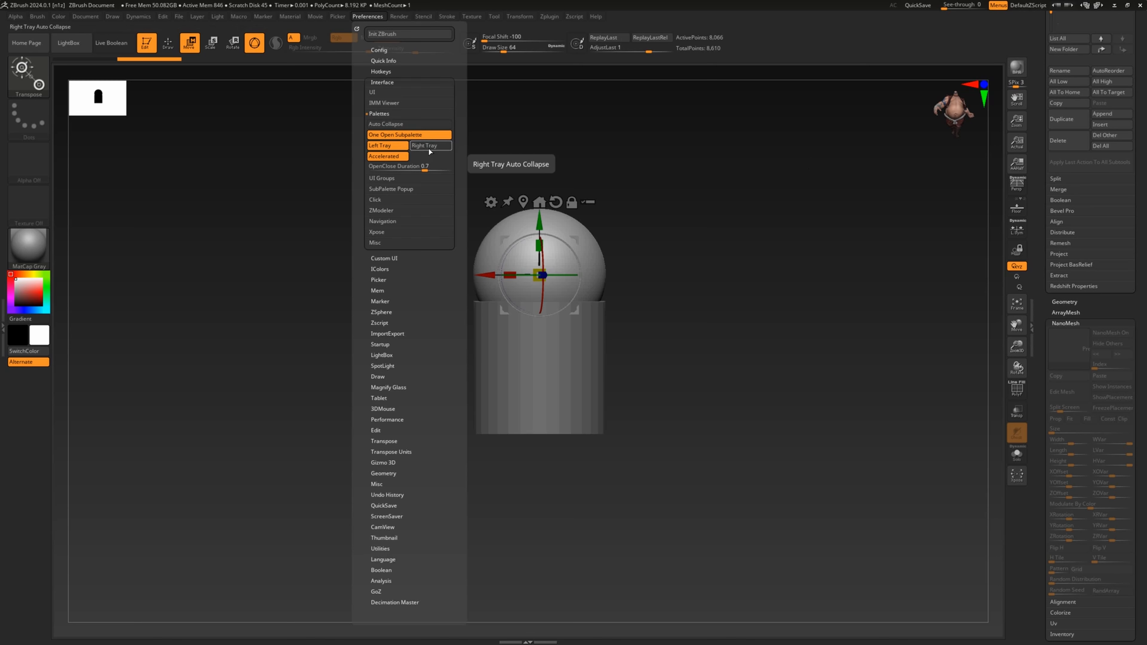
Step: Dock the Light palette below Brush in the left tray and alternately expand the two palettes to test auto collapse
left_click(3, 337)
left_click(18, 15)
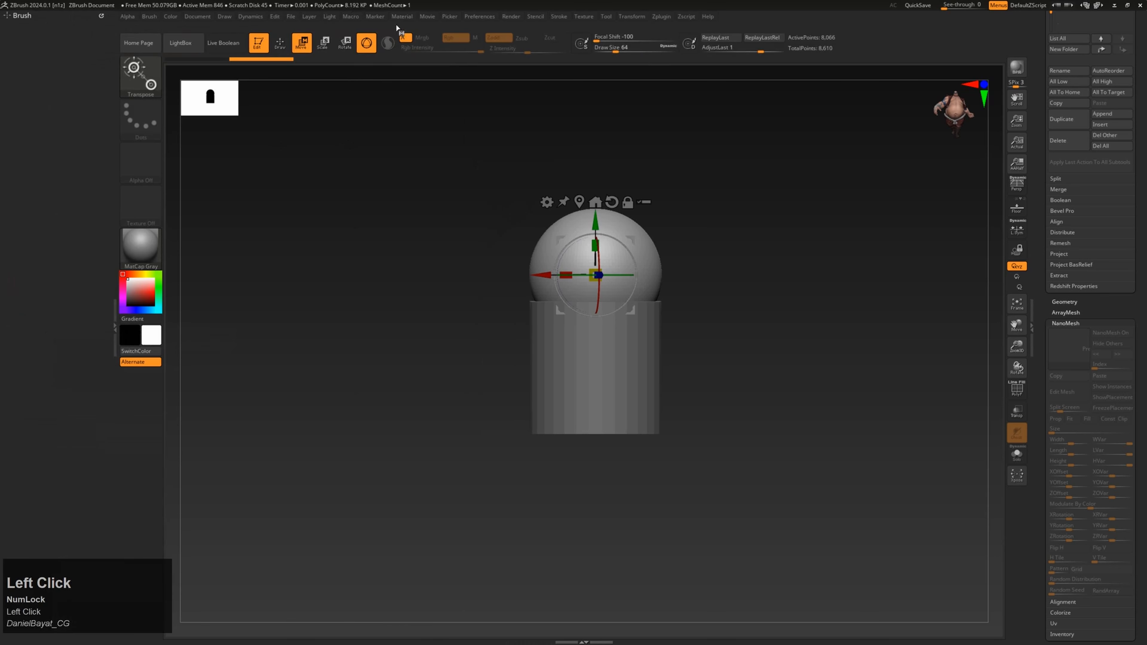
left_click(330, 16)
mouse_move(327, 29)
left_mouse_down()
mouse_move(70, 54)
mouse_move(38, 45)
left_mouse_up()
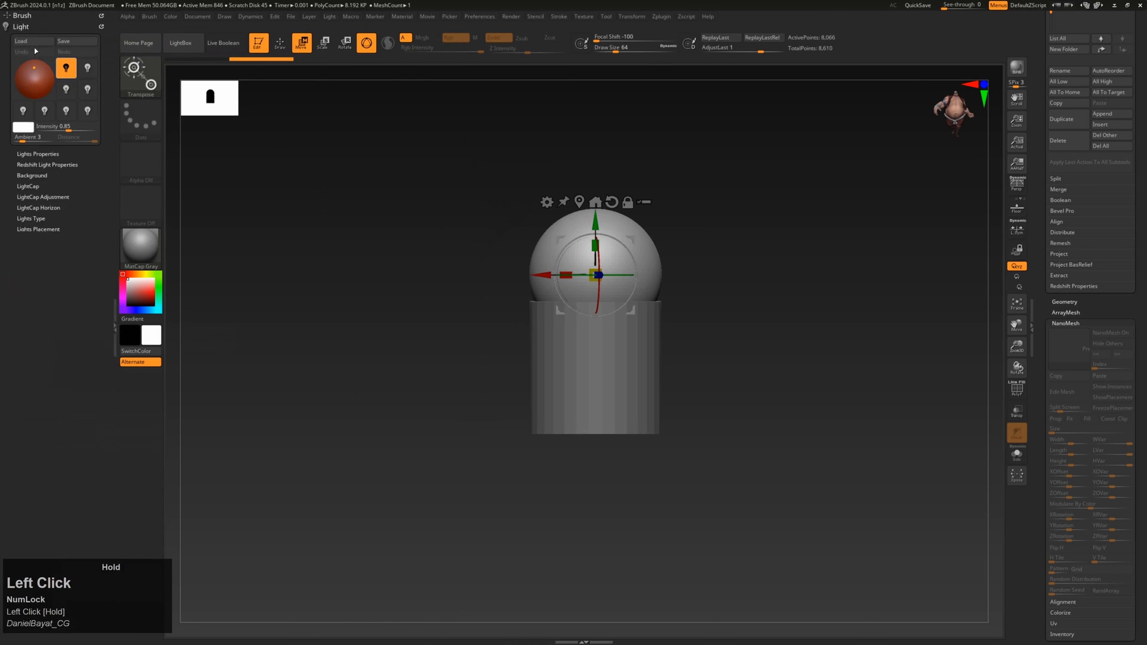
left_click(32, 16)
left_click(39, 453)
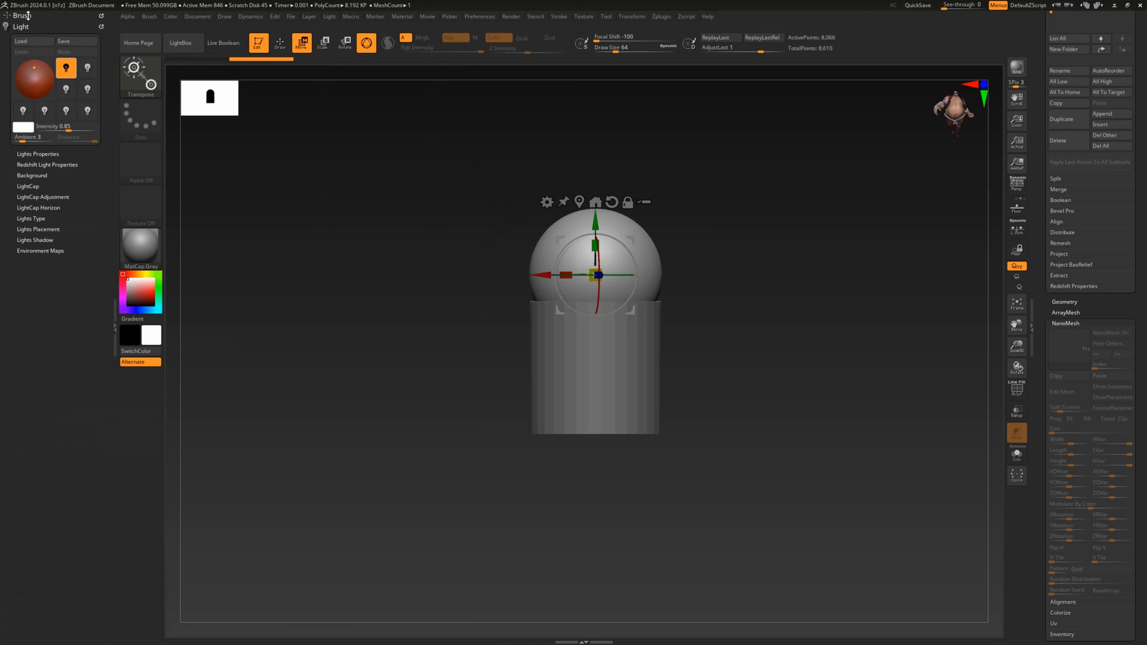
Step: Turn off Left Tray auto collapse, expand Brush alongside Light, and collapse both palettes
left_click(482, 17)
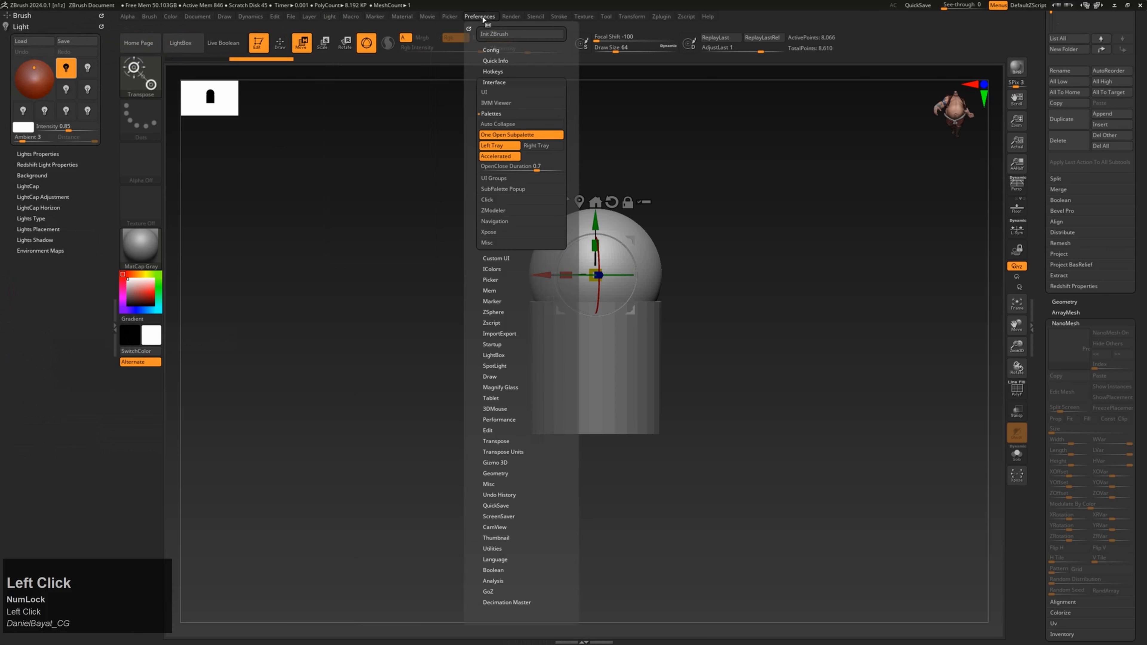
left_click(488, 154)
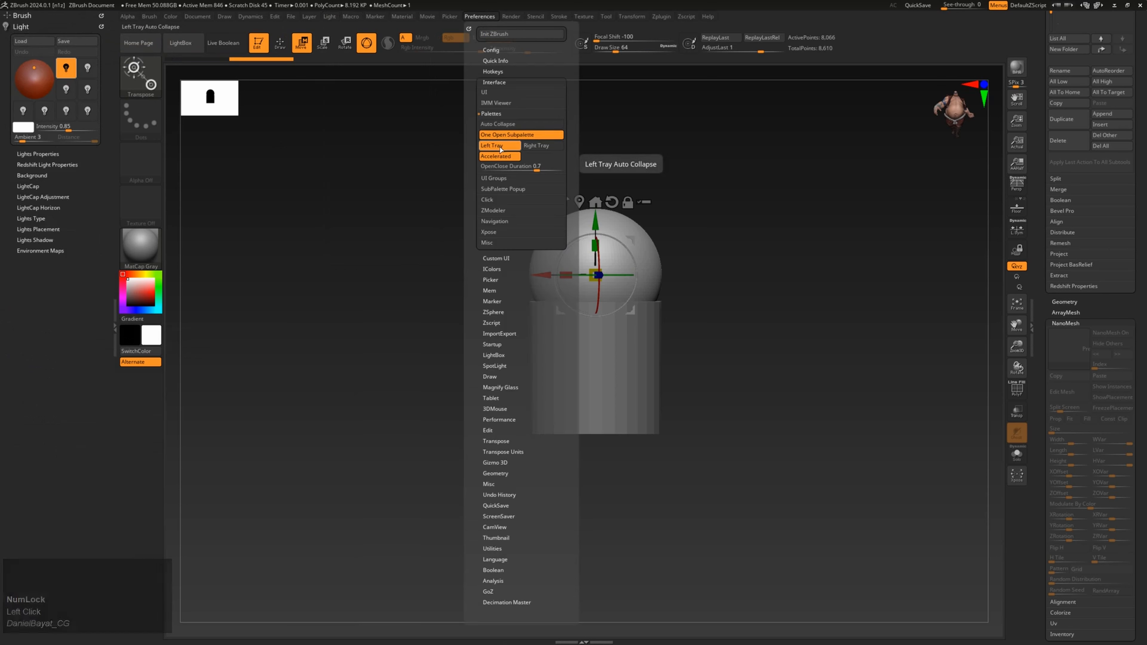
left_click(22, 15)
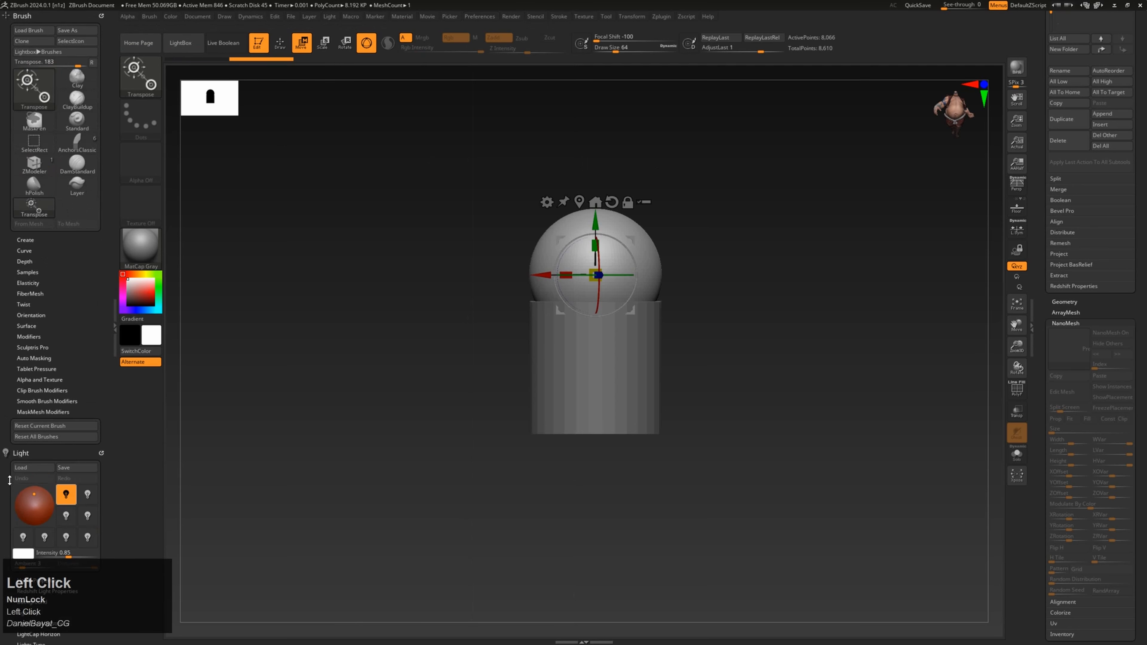
mouse_move(6, 474)
left_mouse_down()
mouse_move(10, 30)
mouse_move(10, 62)
left_mouse_up()
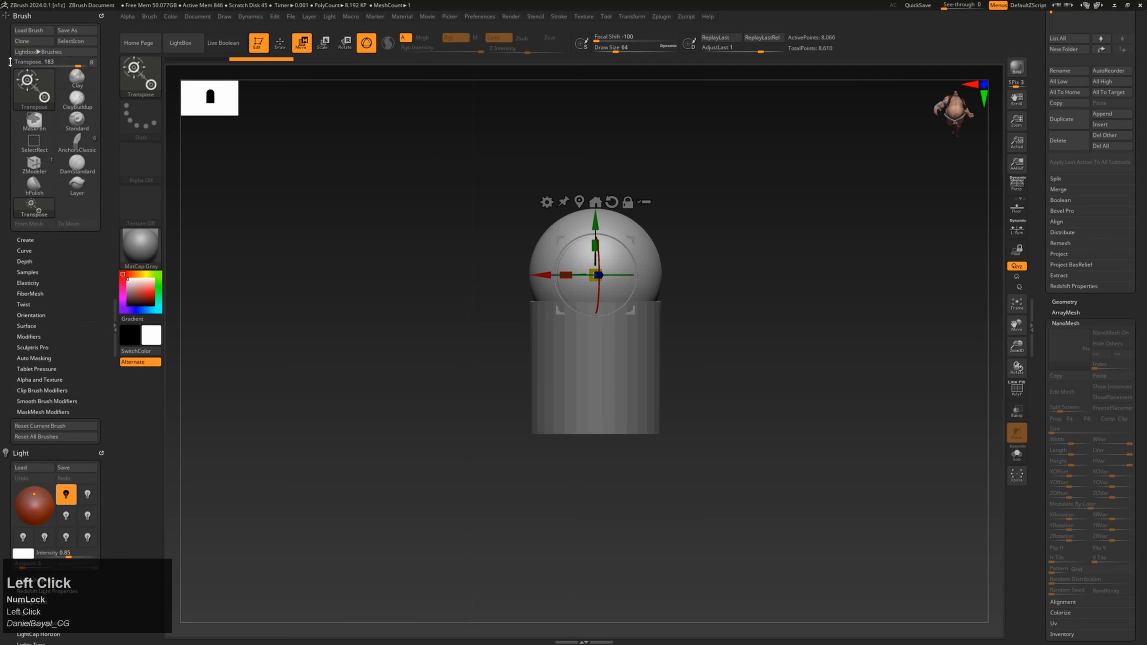
left_click(10, 17)
left_click(8, 28)
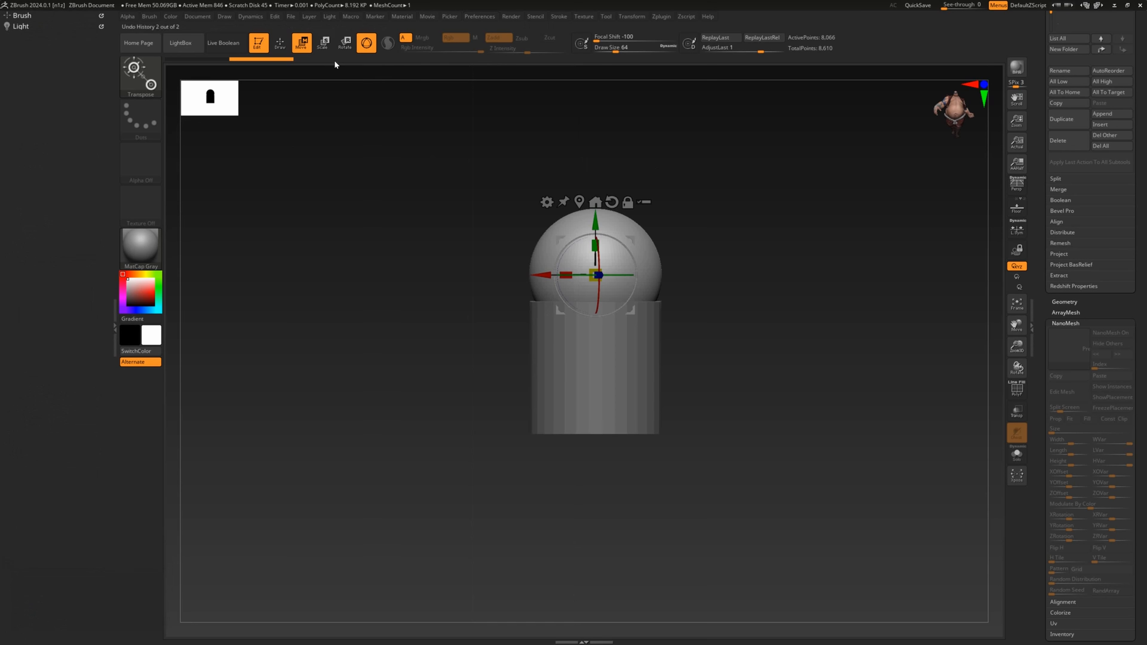
Step: Start saving the active tool under a new file name and cancel the save dialog
left_click(294, 18)
left_click_drag(1038, 220, 1049, 329)
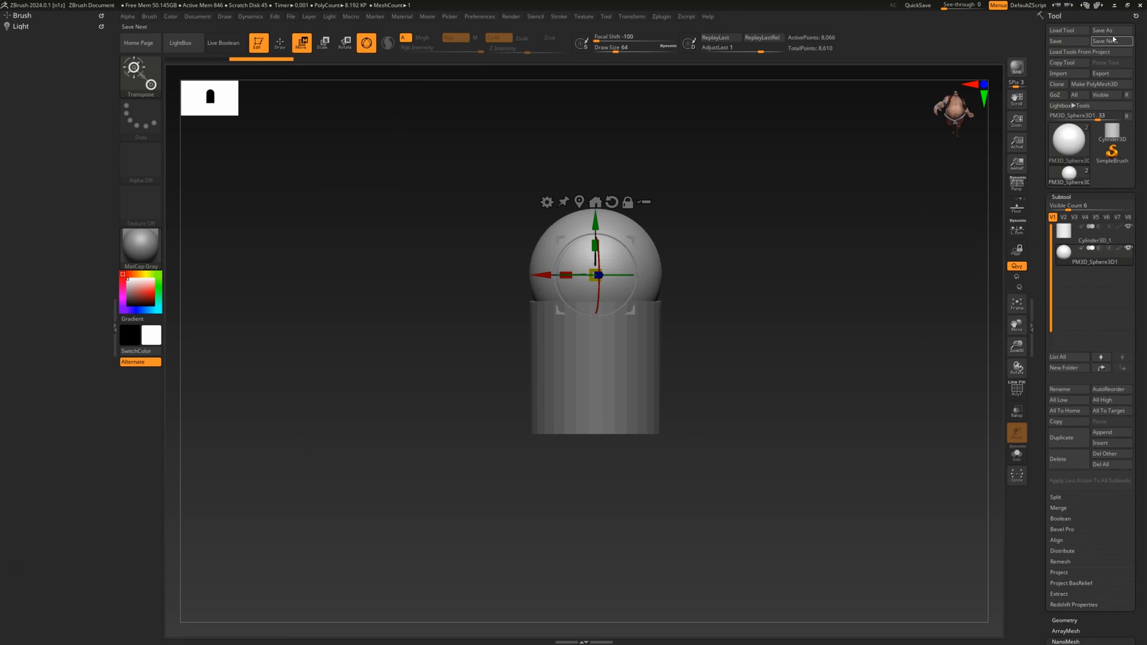
left_click(1105, 30)
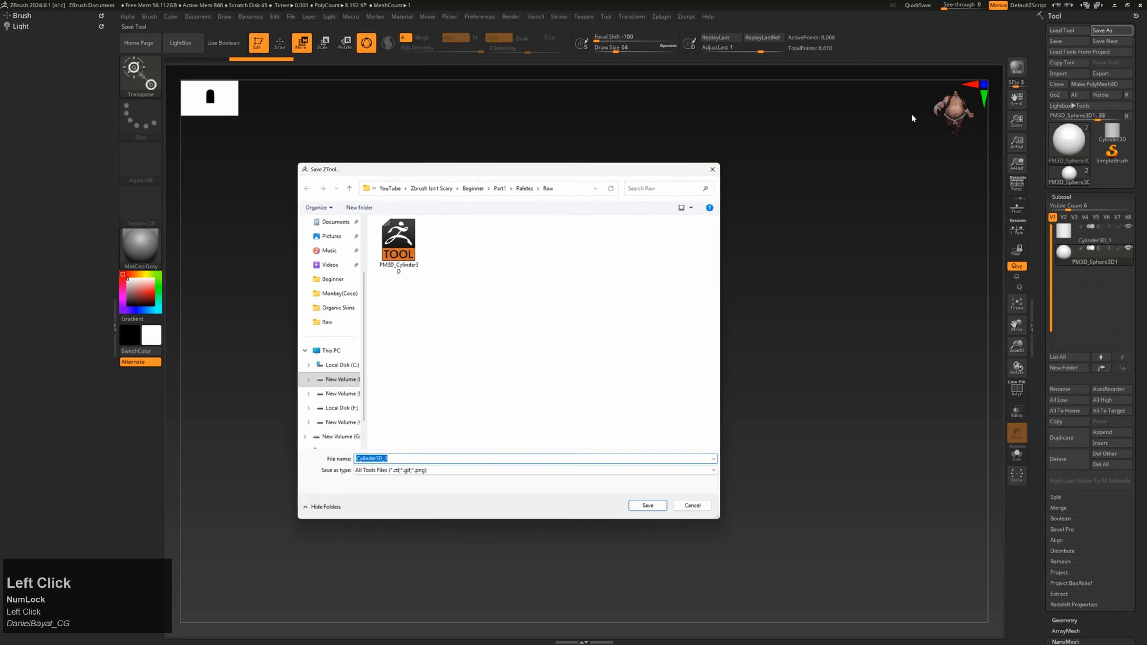
left_click(693, 505)
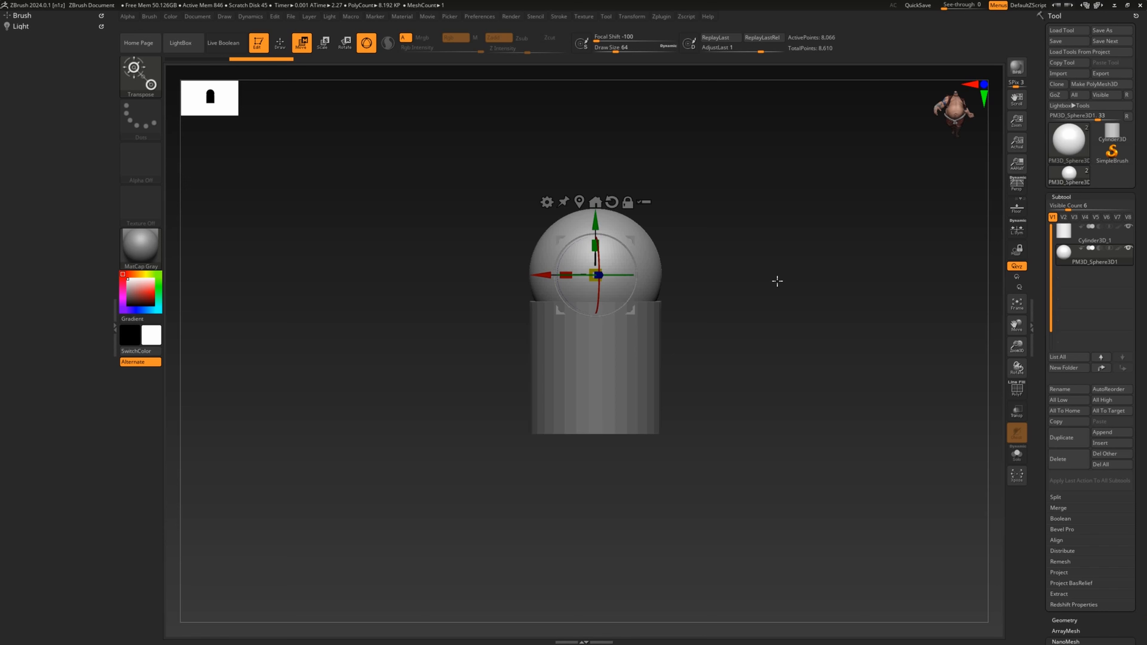
Step: Switch to the cylinder subtool and back to the sphere, and scrub through the sphere's undo history
left_click(1093, 234)
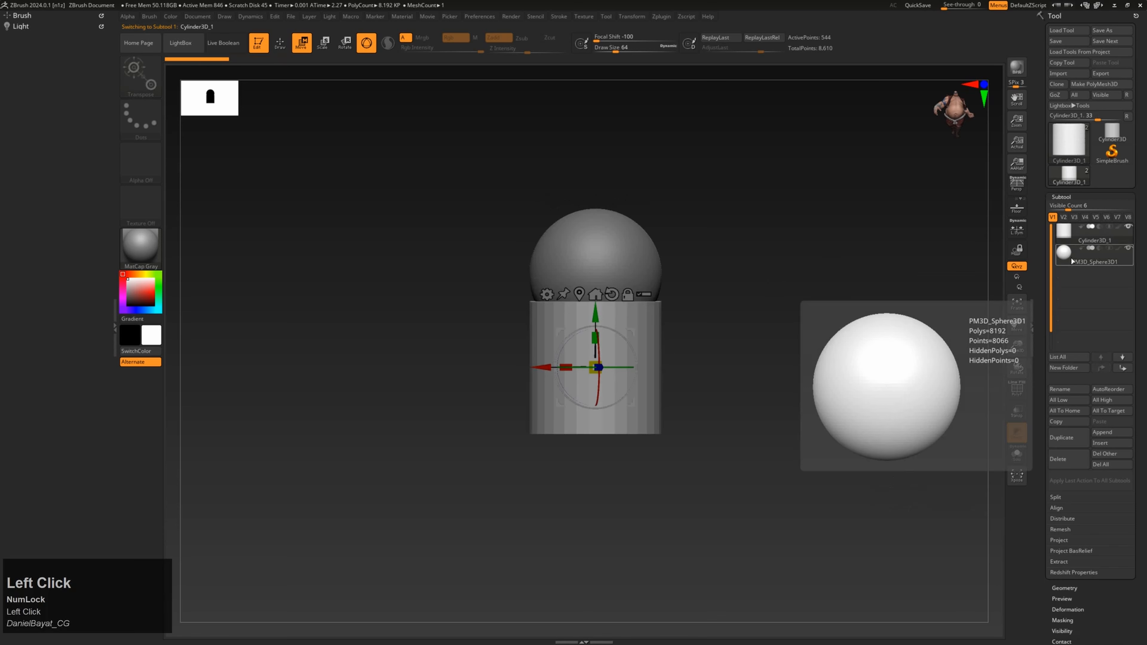
left_click(1072, 261)
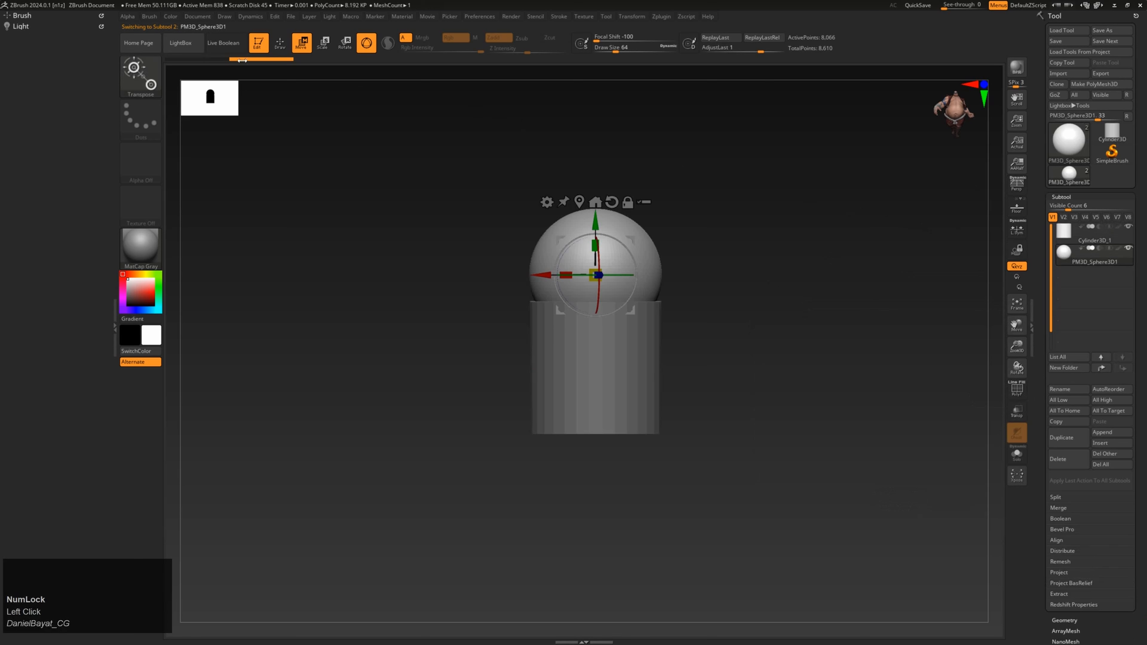
left_click_drag(211, 59, 245, 58)
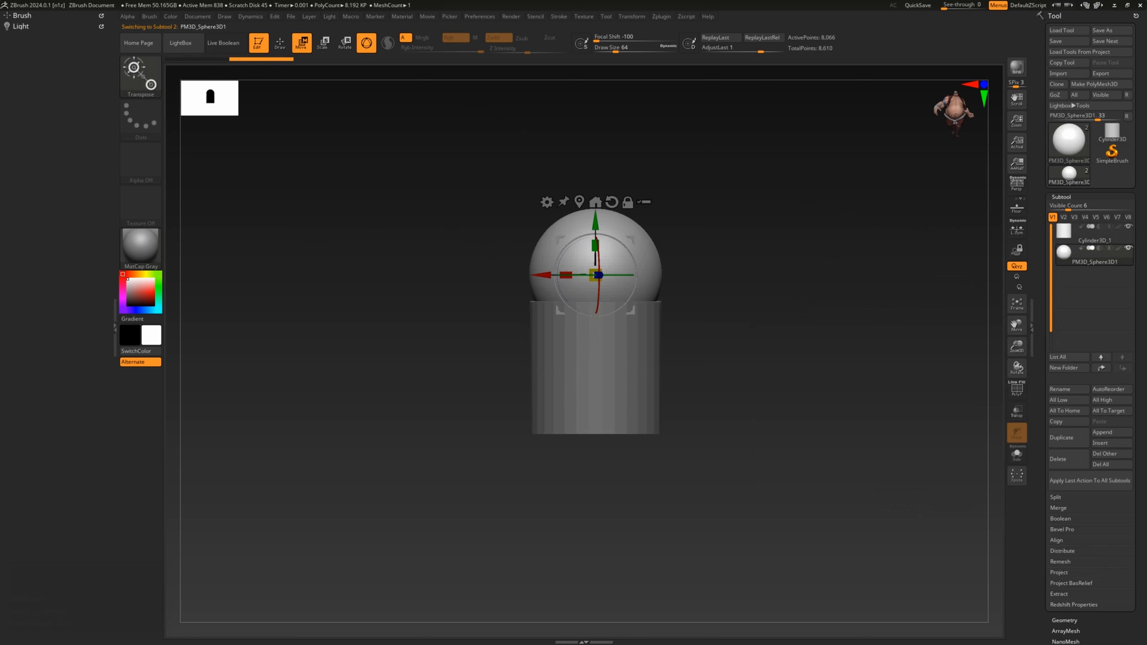
Step: Open the Document palette to view its open, save and export options
left_click(259, 19)
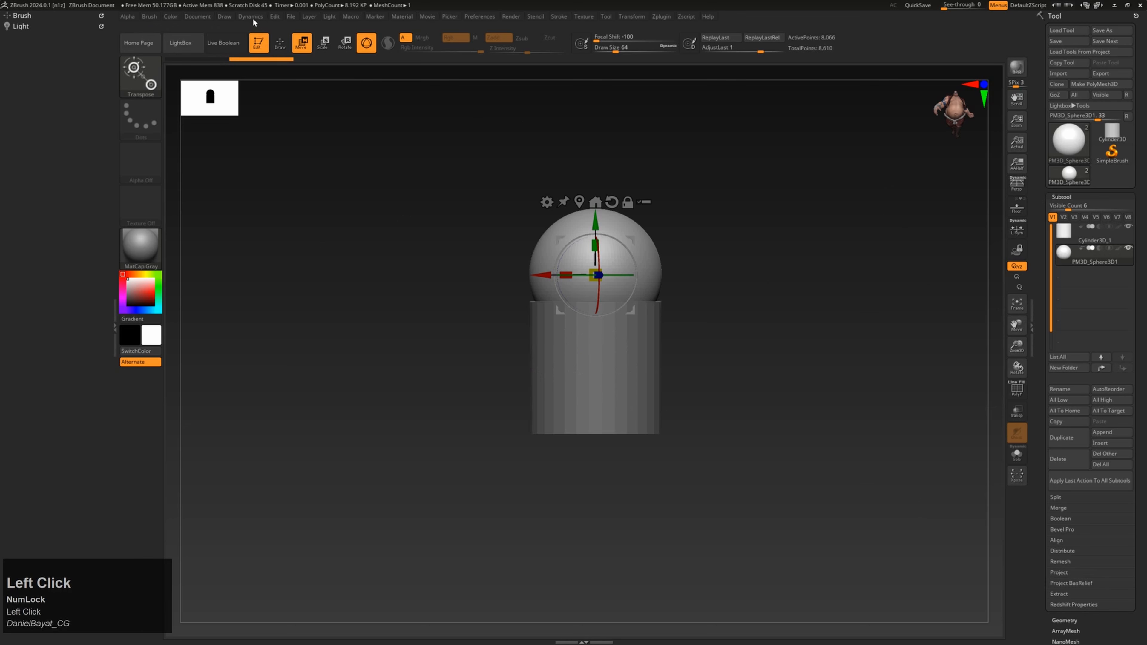
left_click(198, 17)
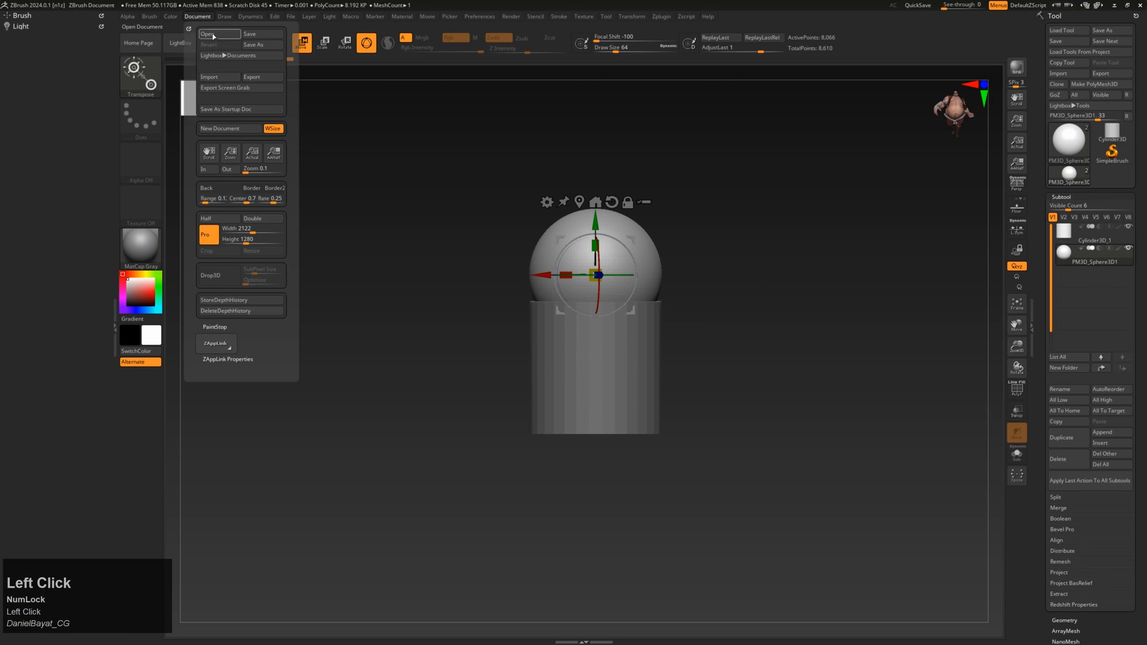